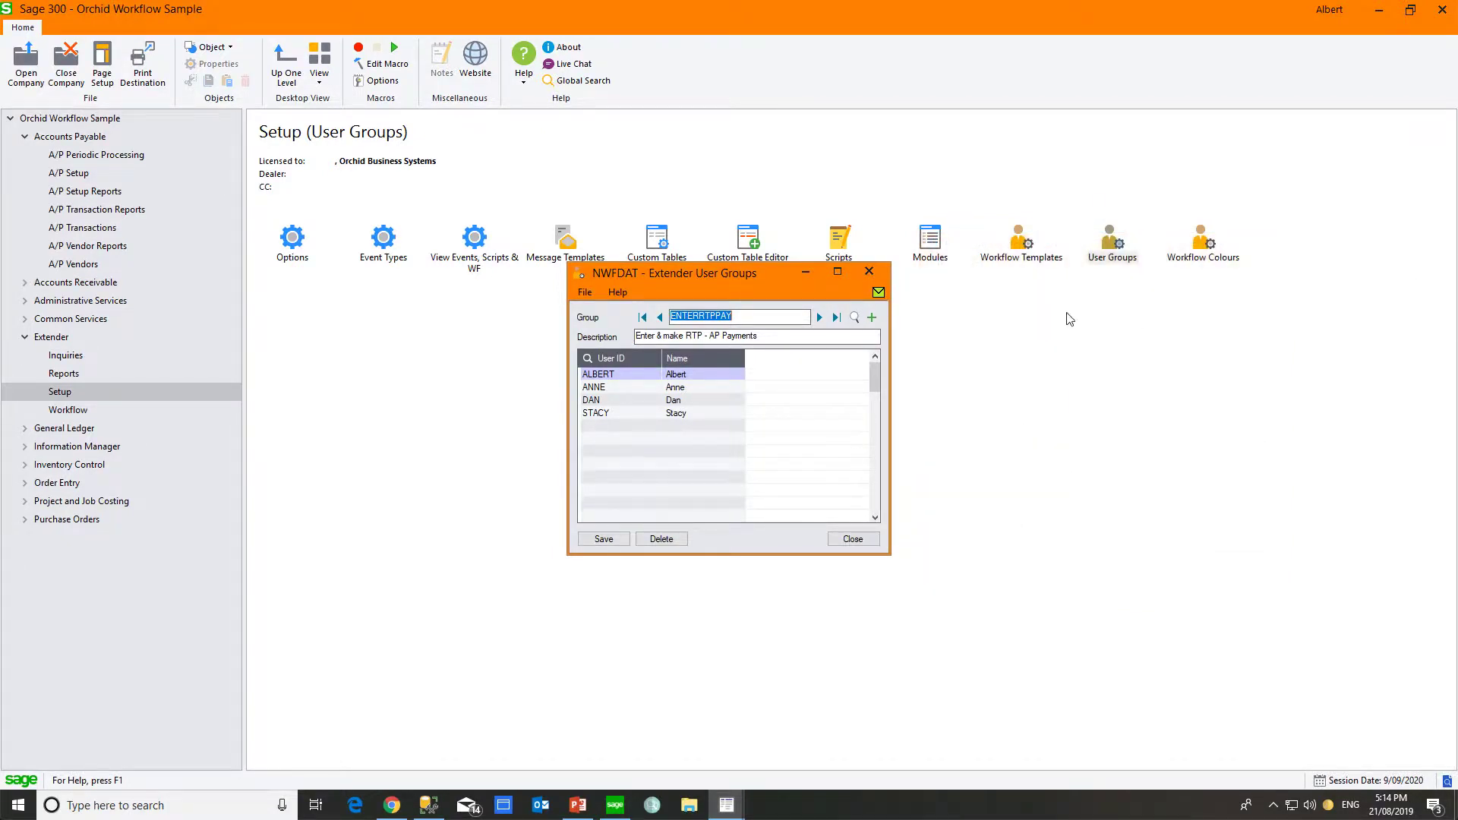
View the Extender user group that follows ENTERRTPPAY
click(819, 318)
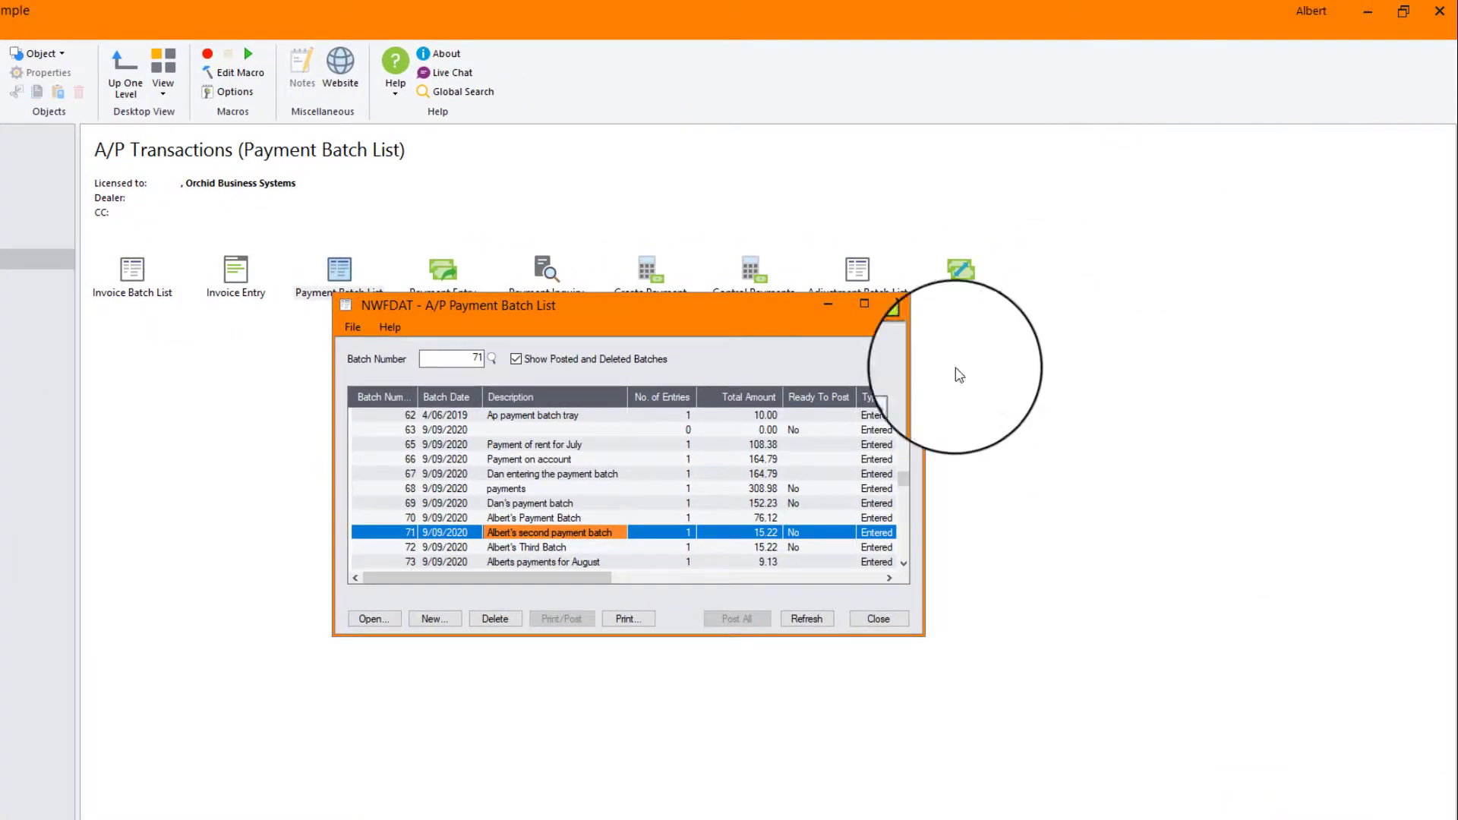
Request Ready To Post status for payment batch 71 in the A/P Payment Batch List
click(797, 539)
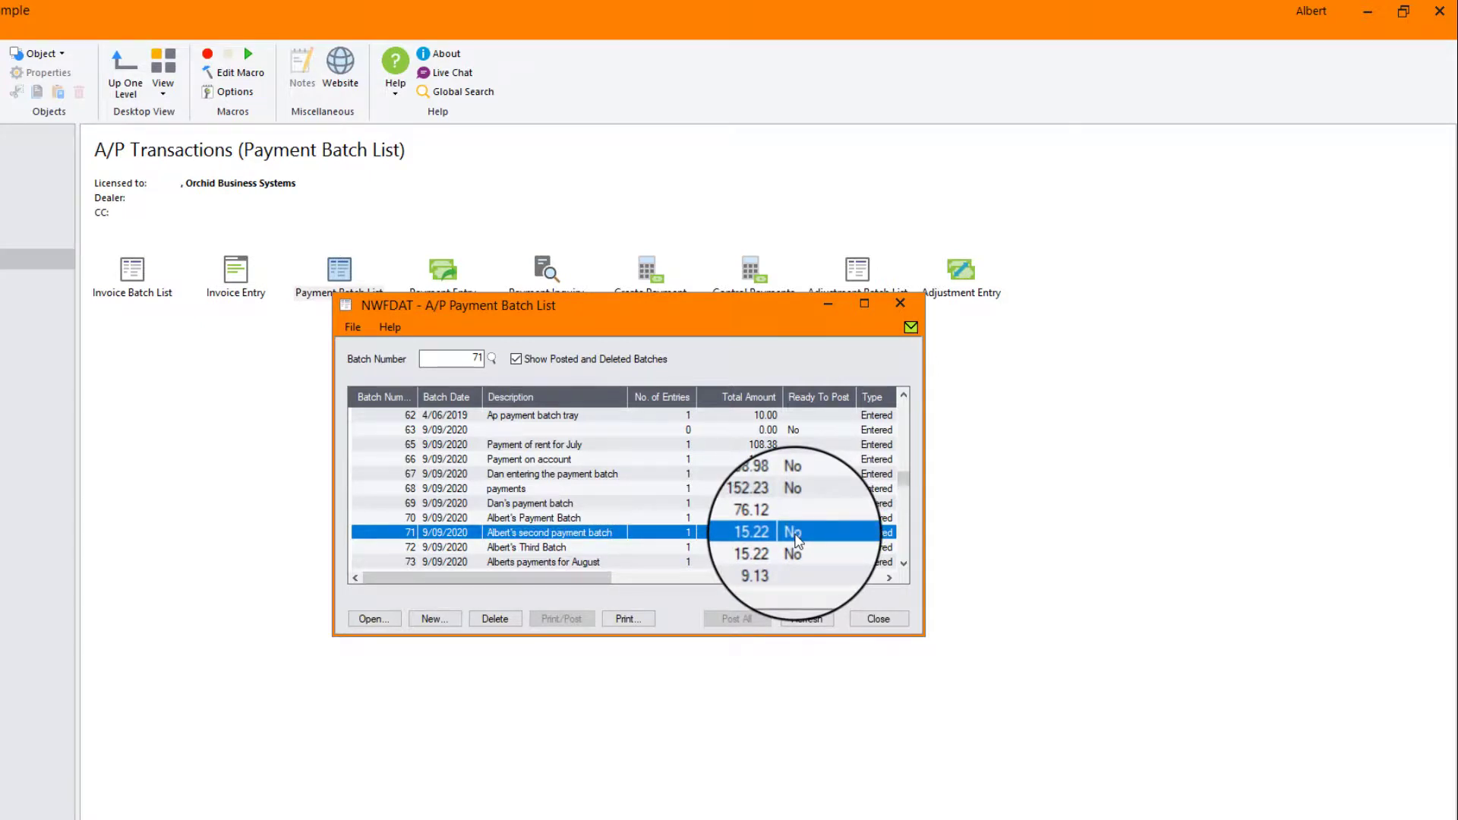
double_click(798, 540)
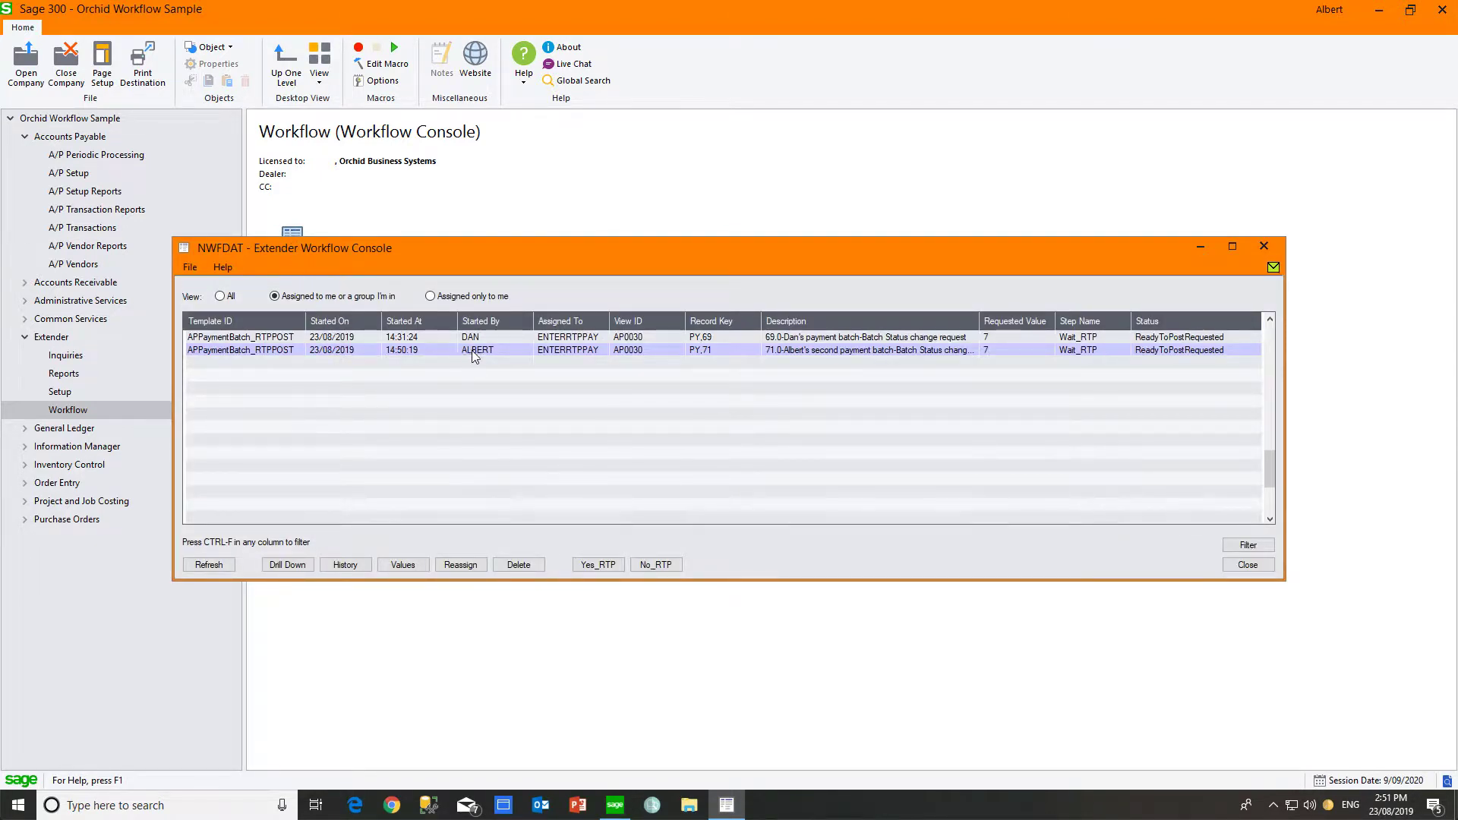
Check the members of the group assigned to the batch 71 request and try to approve that request as ready to post
double_click(551, 352)
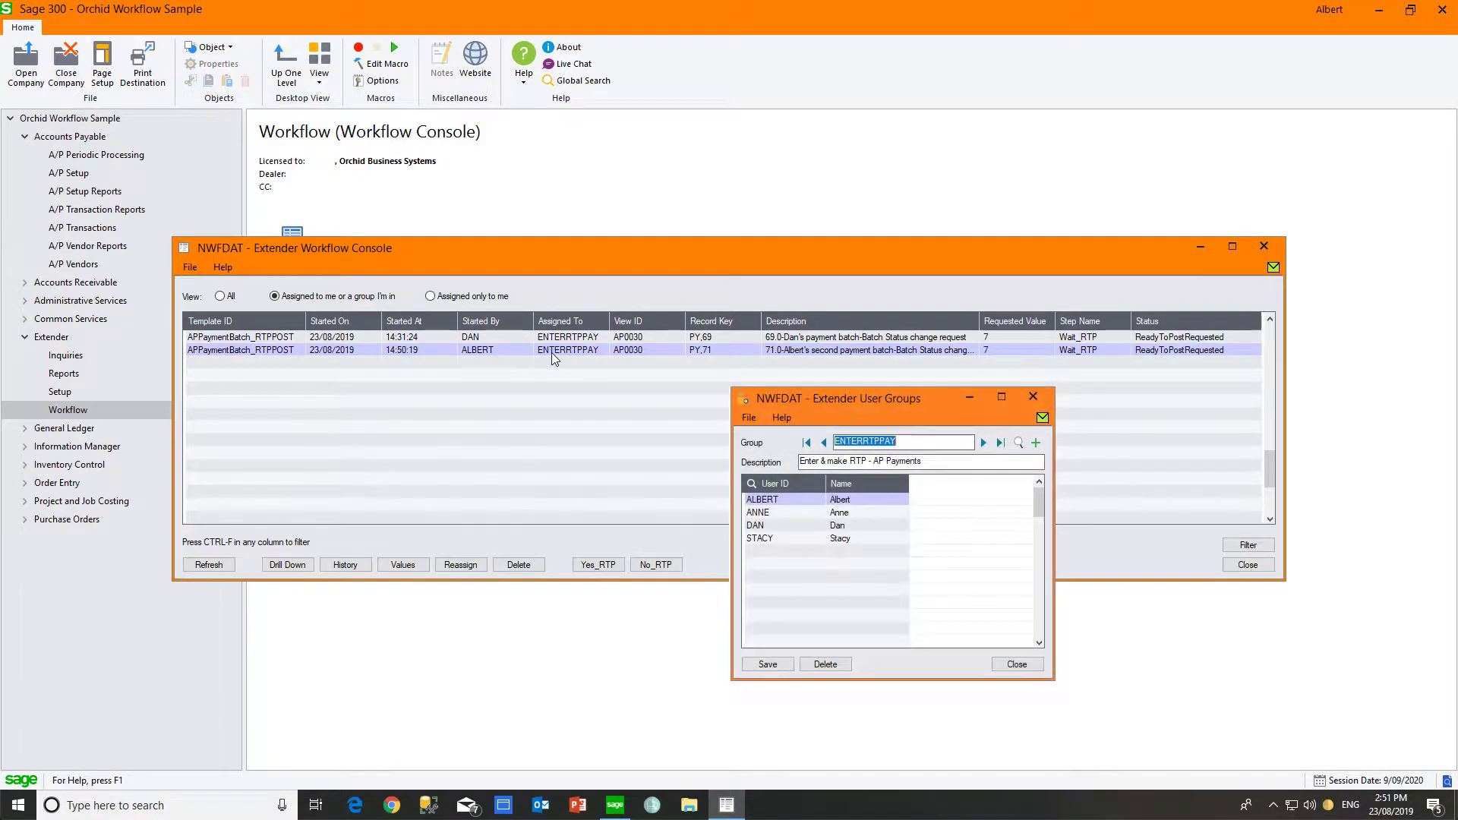
key(Escape)
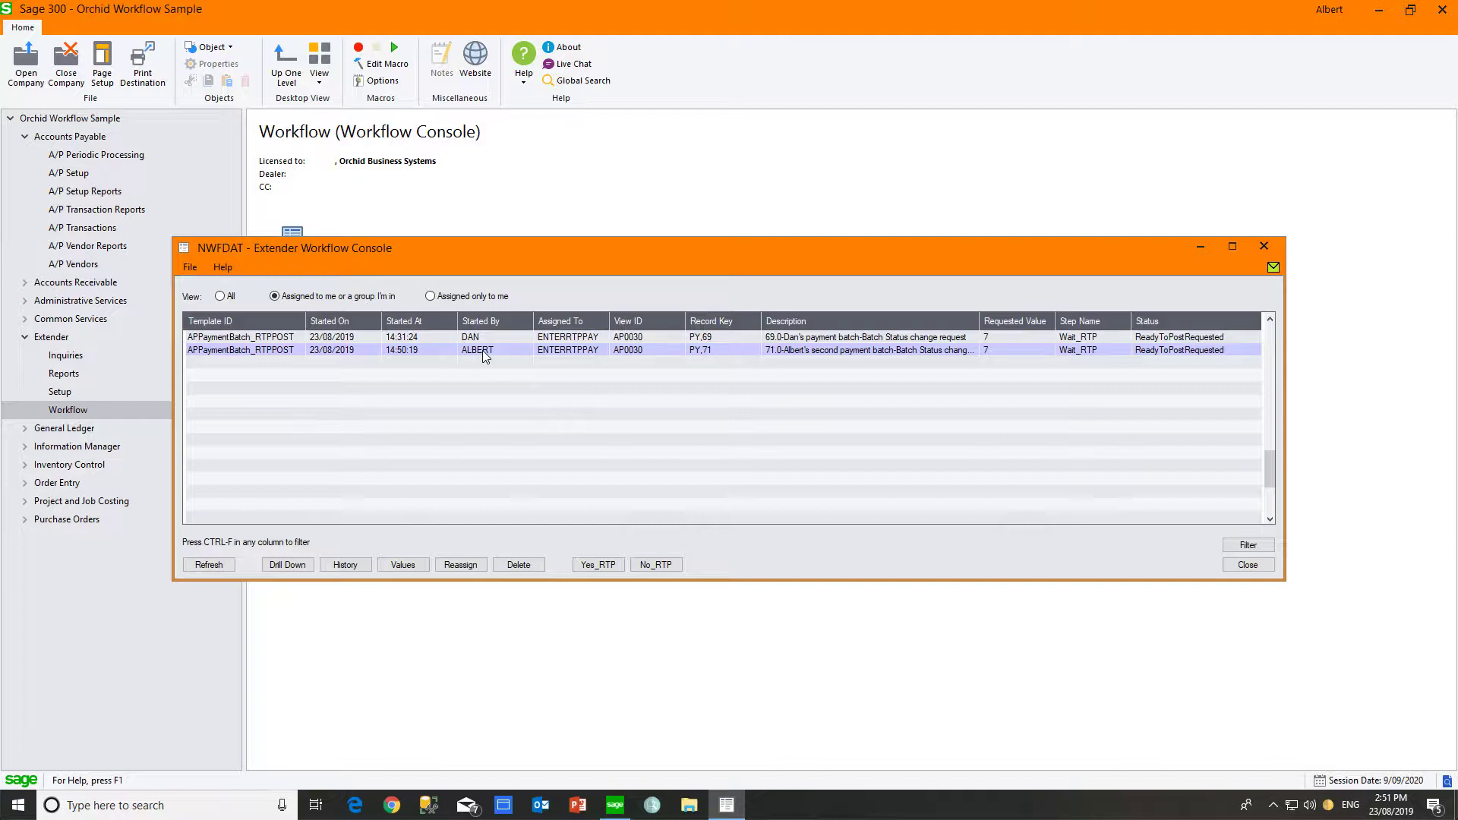
click(591, 568)
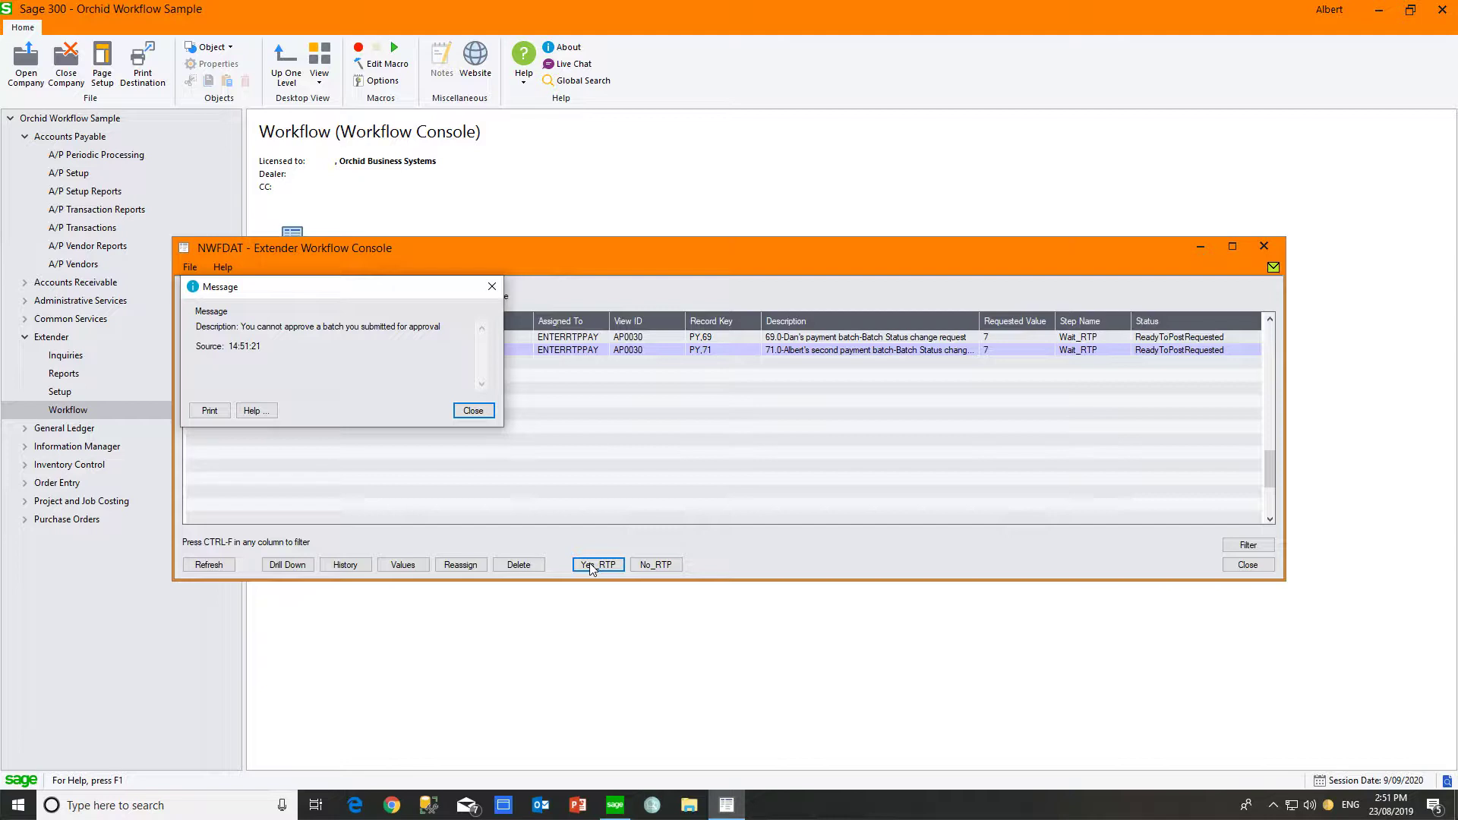
click(472, 411)
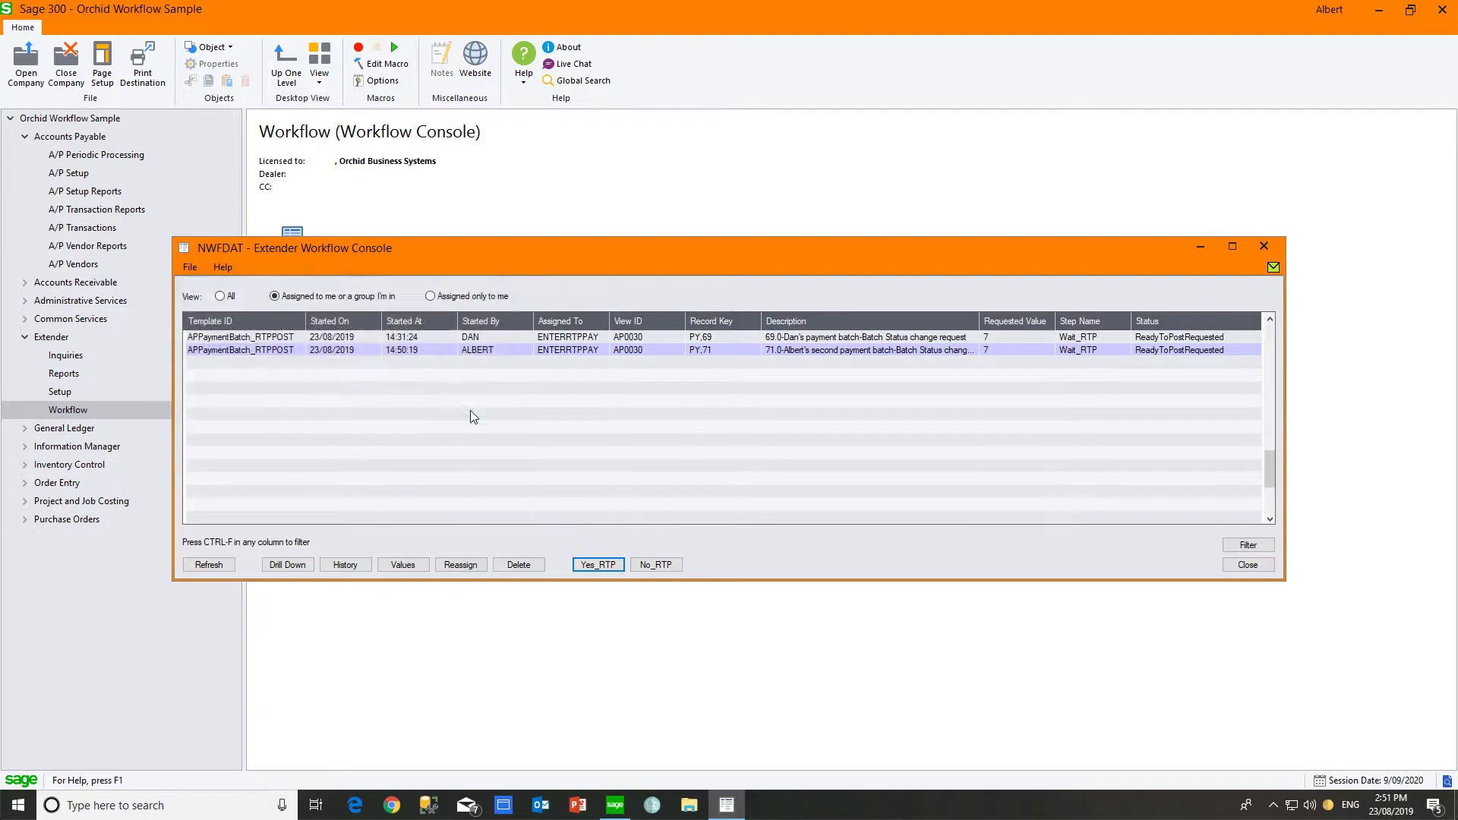
Approve the Ready To Post request for payment batch 69 in the Workflow Console
click(491, 338)
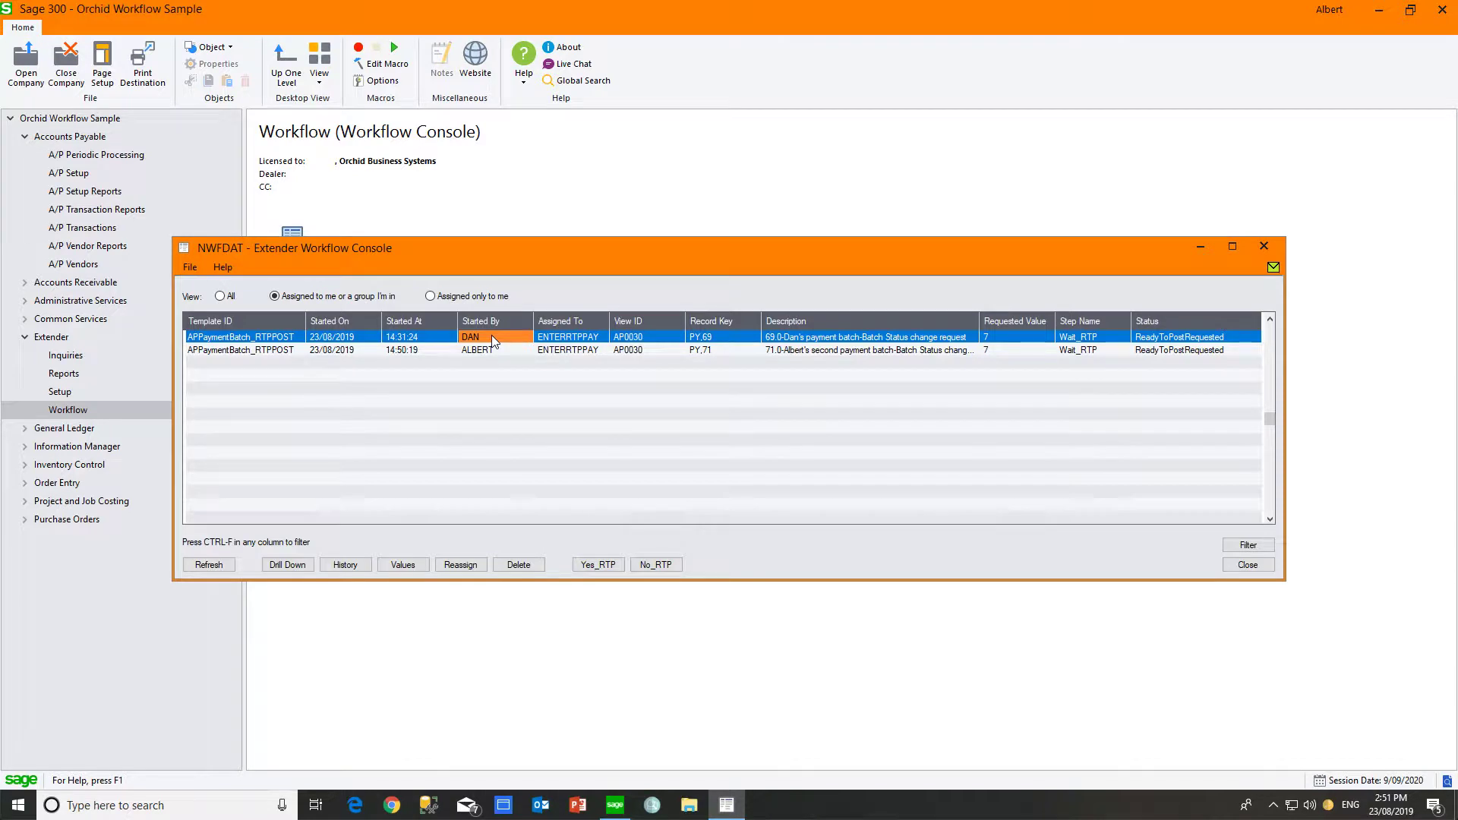
click(597, 568)
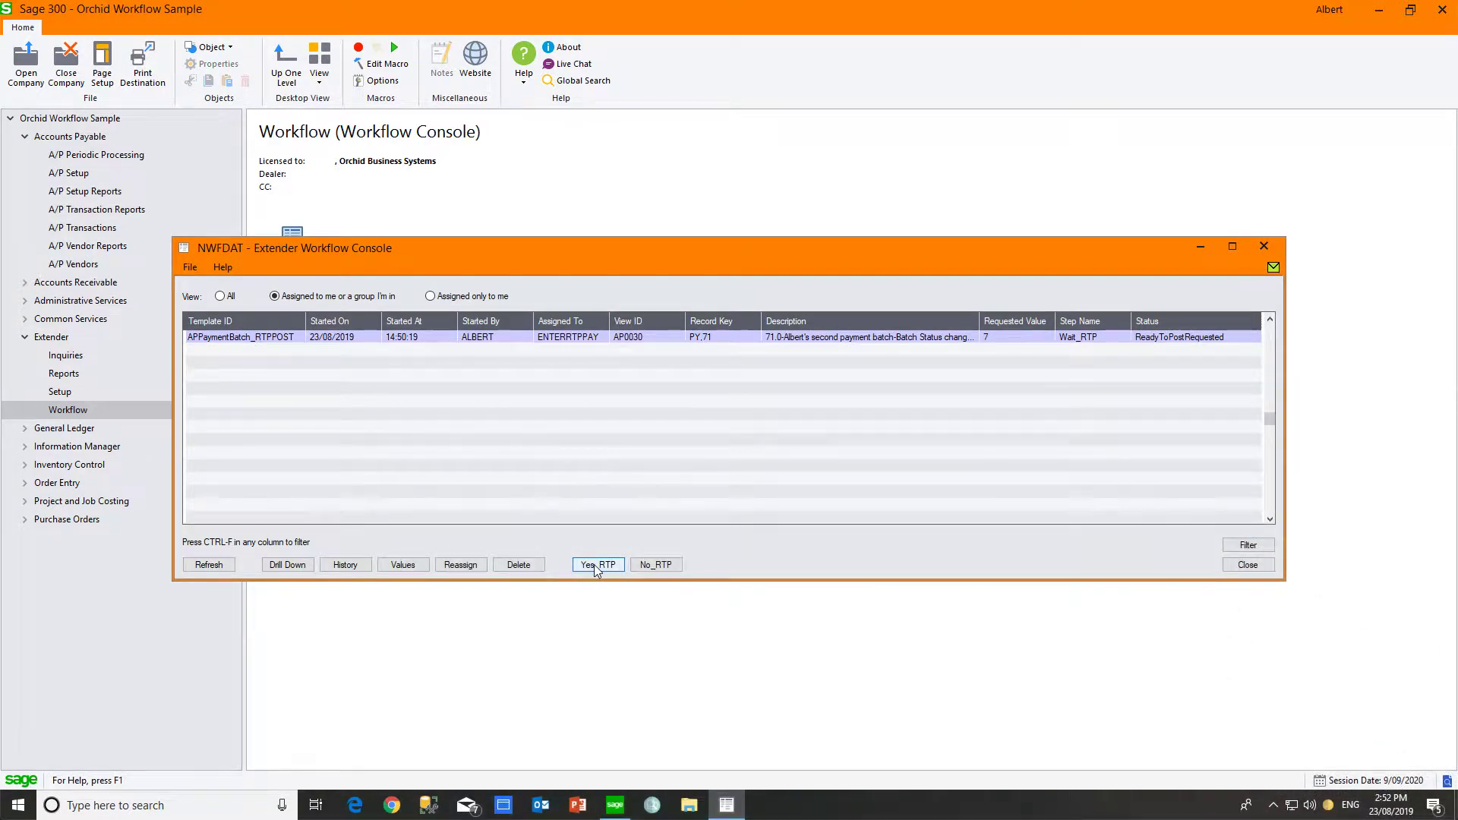
click(597, 565)
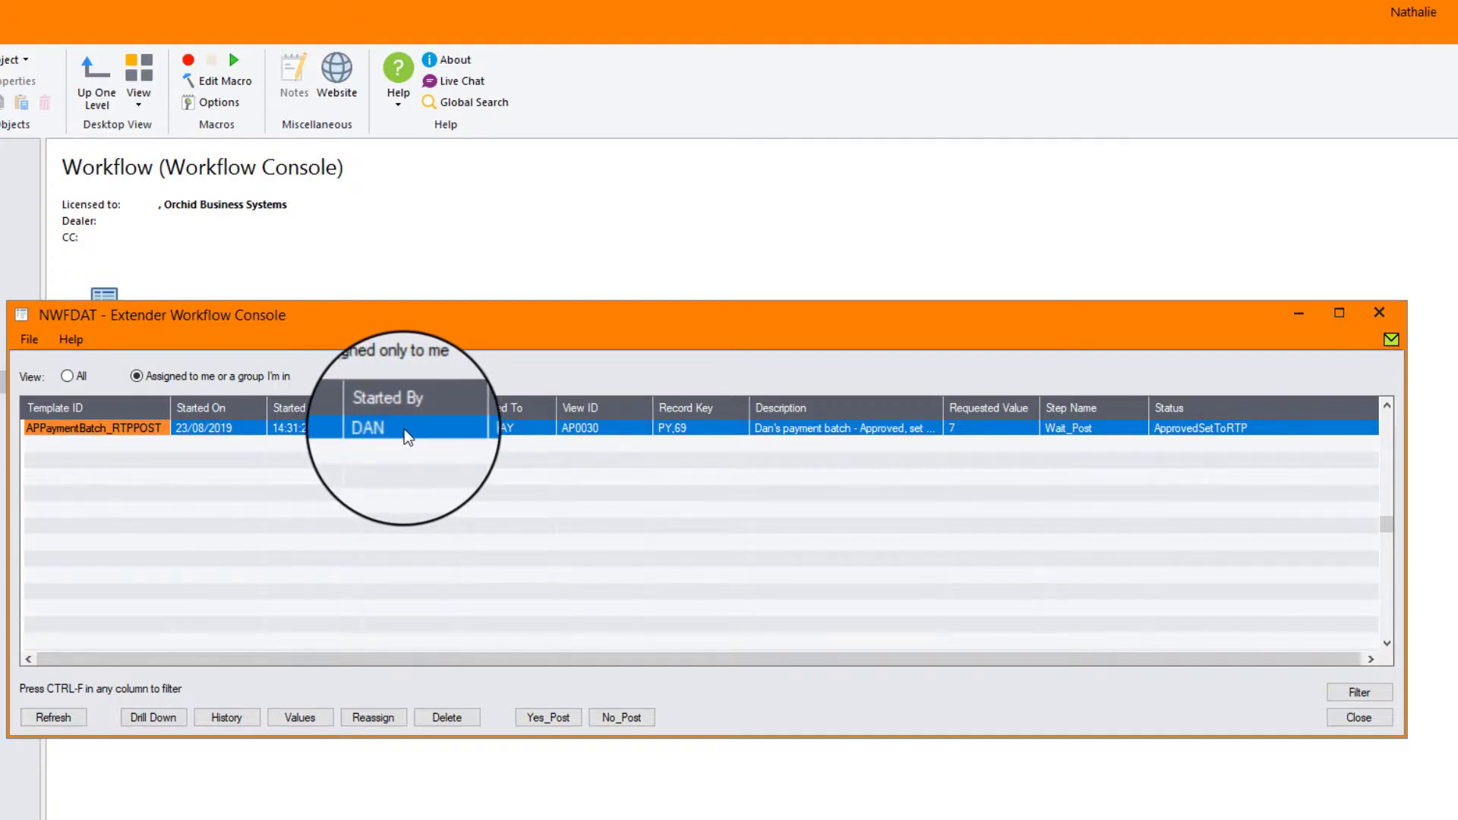
Inspect the payment entry behind the batch 69 workflow and its workflow history, starting with the CheckBatch log entry
click(152, 720)
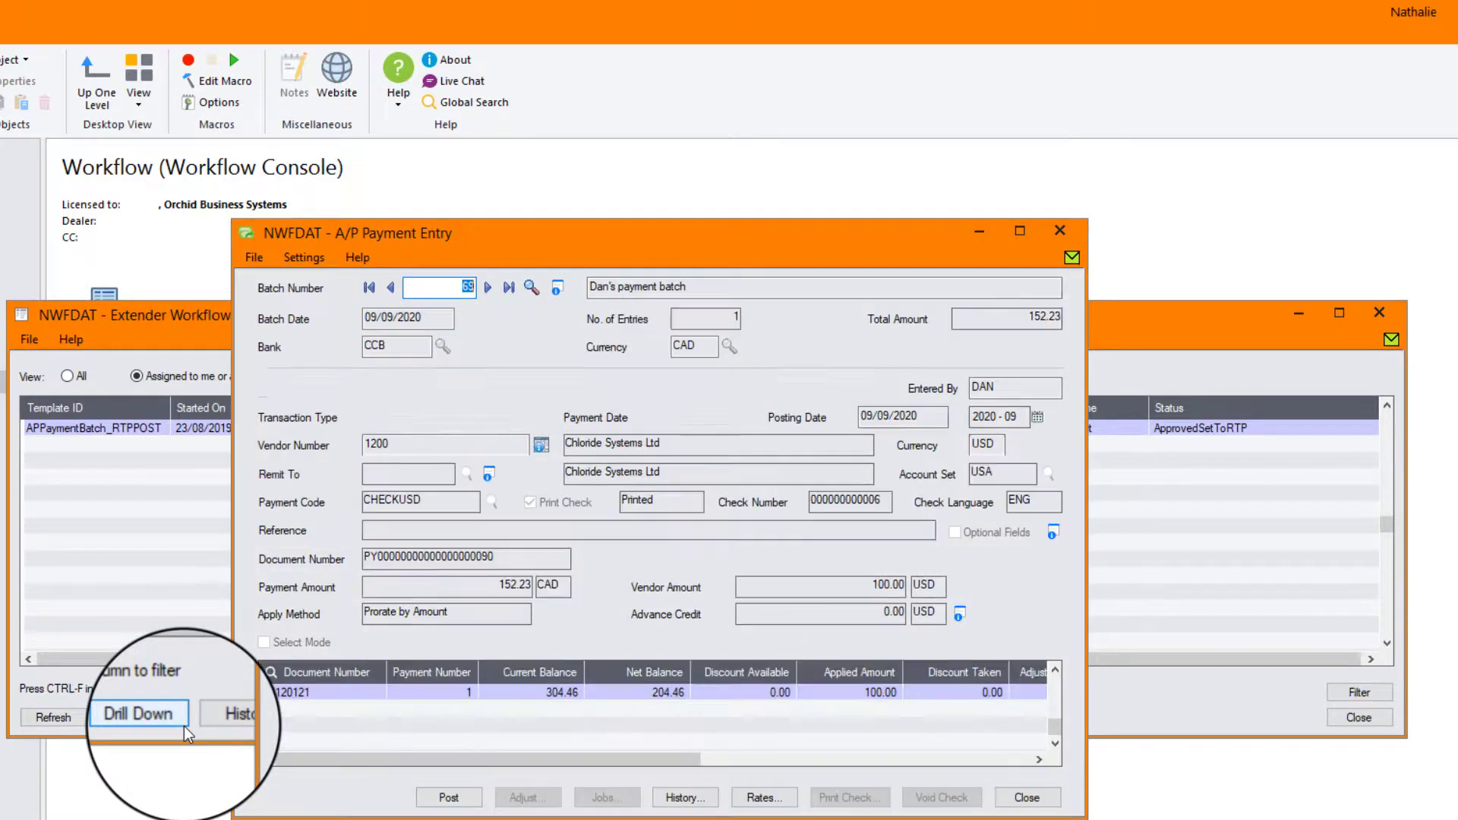
click(1060, 233)
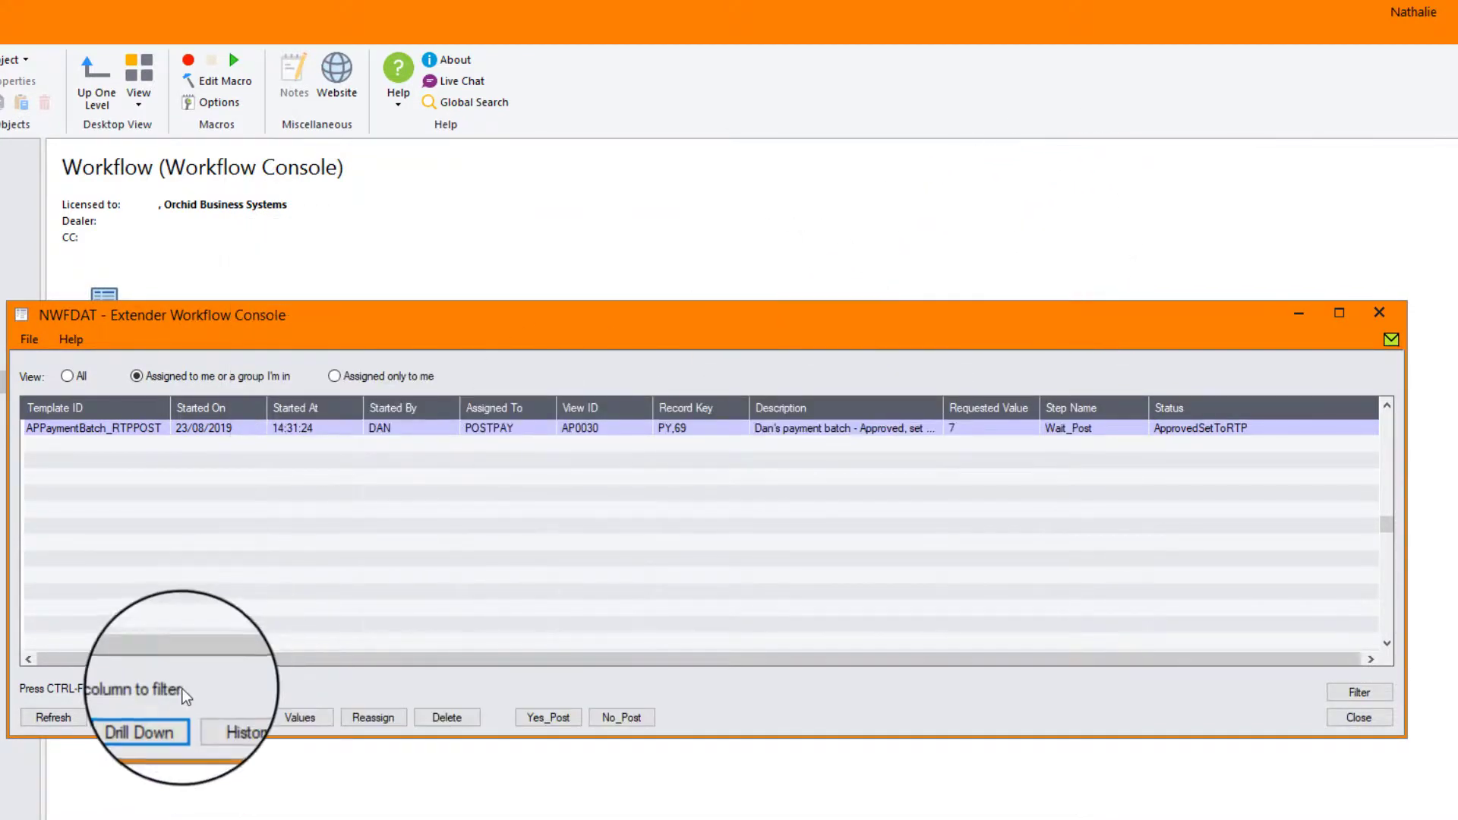
click(233, 723)
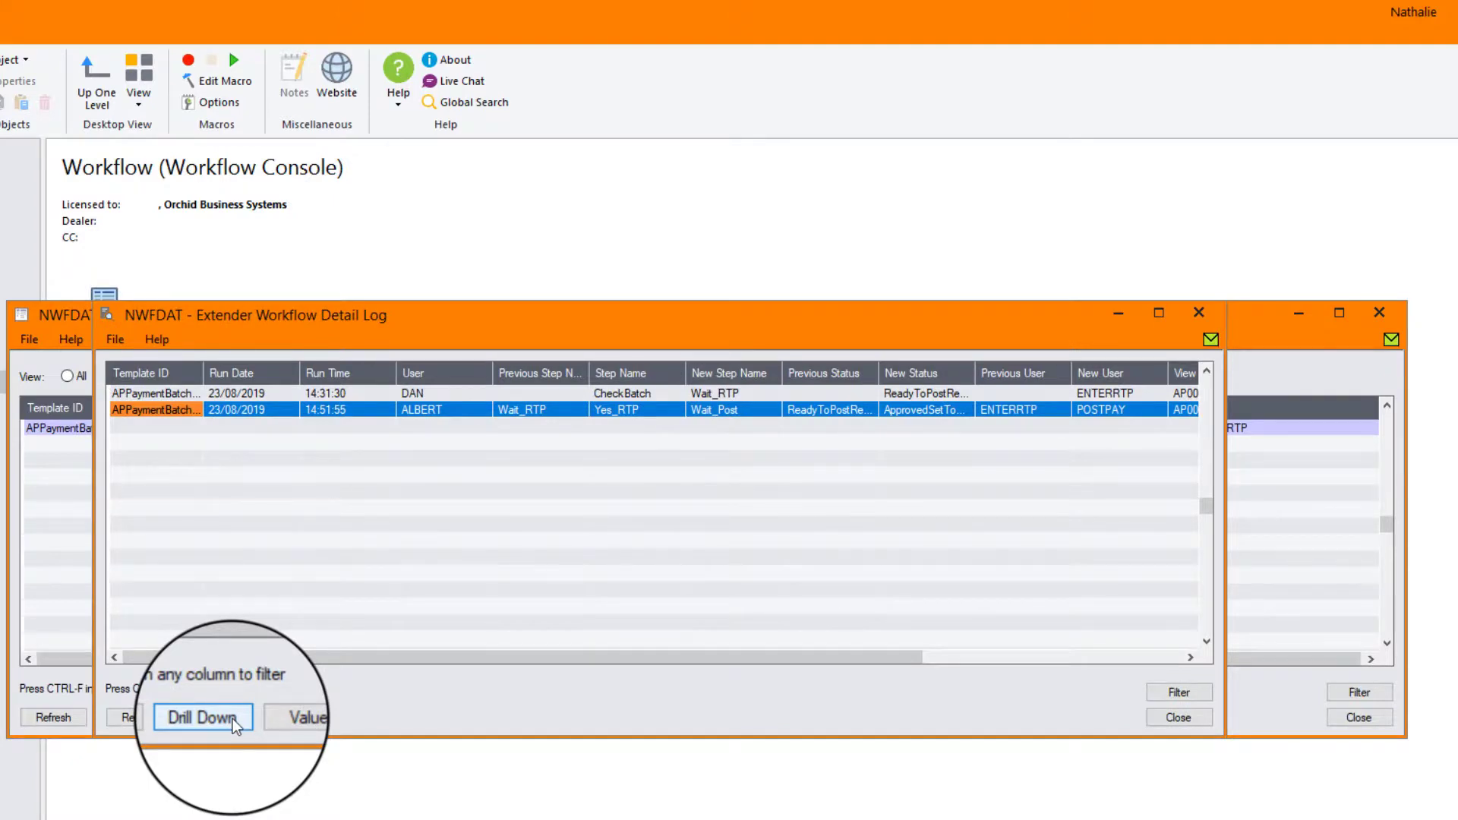
click(1038, 394)
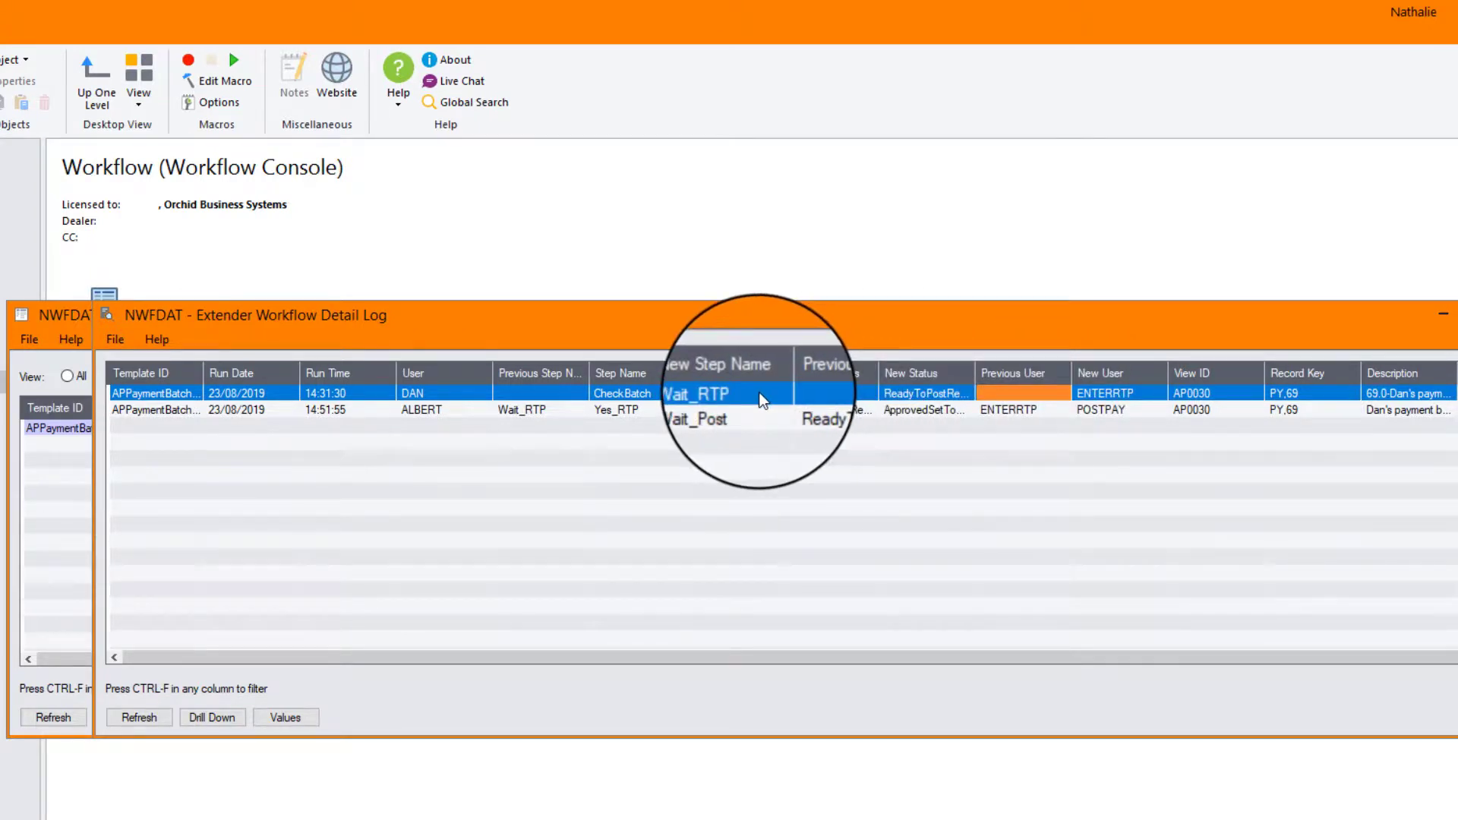
Examine the Yes_RTP log entry for batch 69 and its stored workflow values through WFREADYTOPOST
click(543, 411)
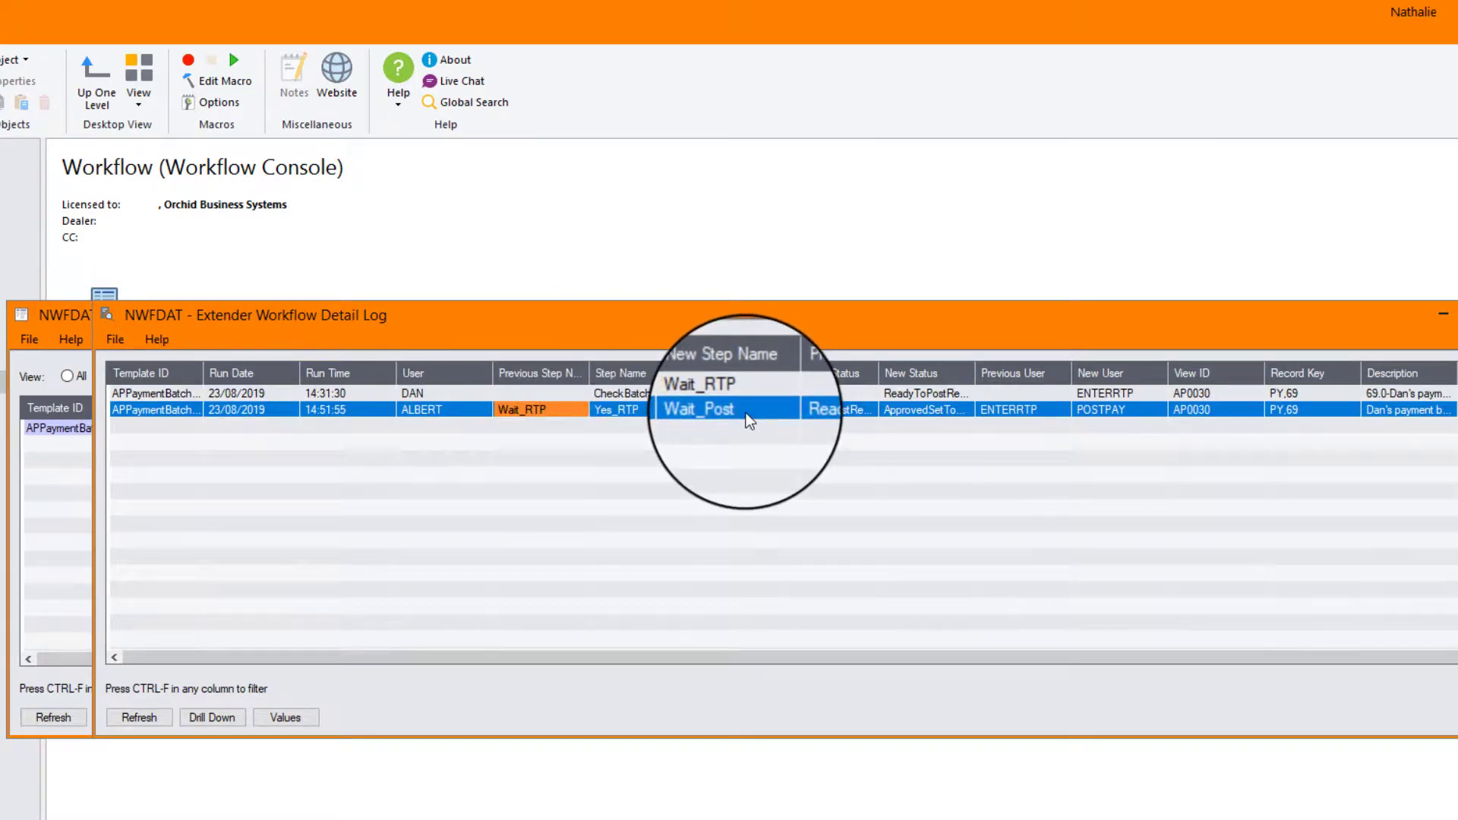
click(296, 718)
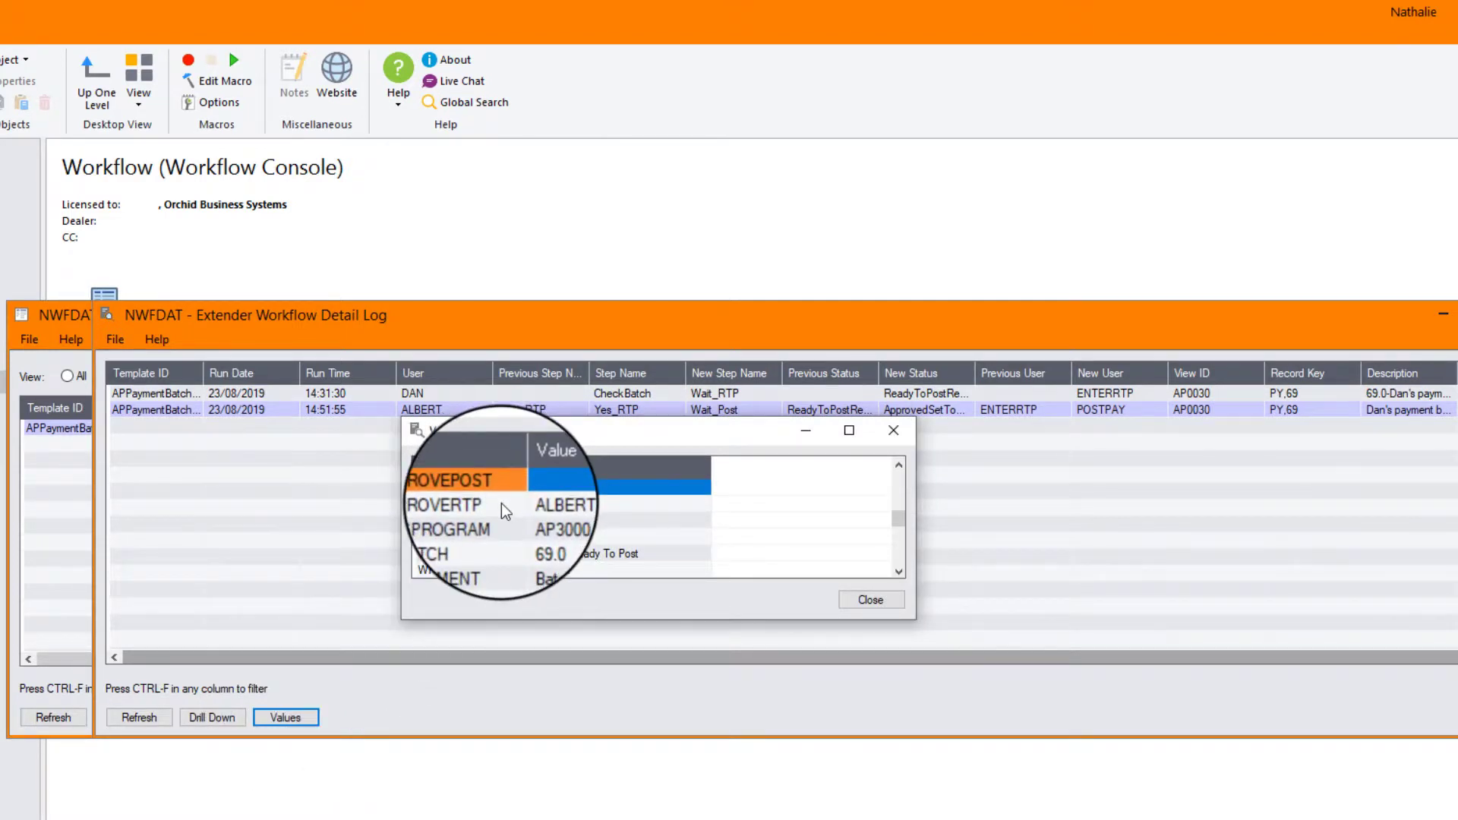
click(900, 573)
click(900, 572)
click(899, 572)
click(899, 572)
click(899, 572)
click(899, 573)
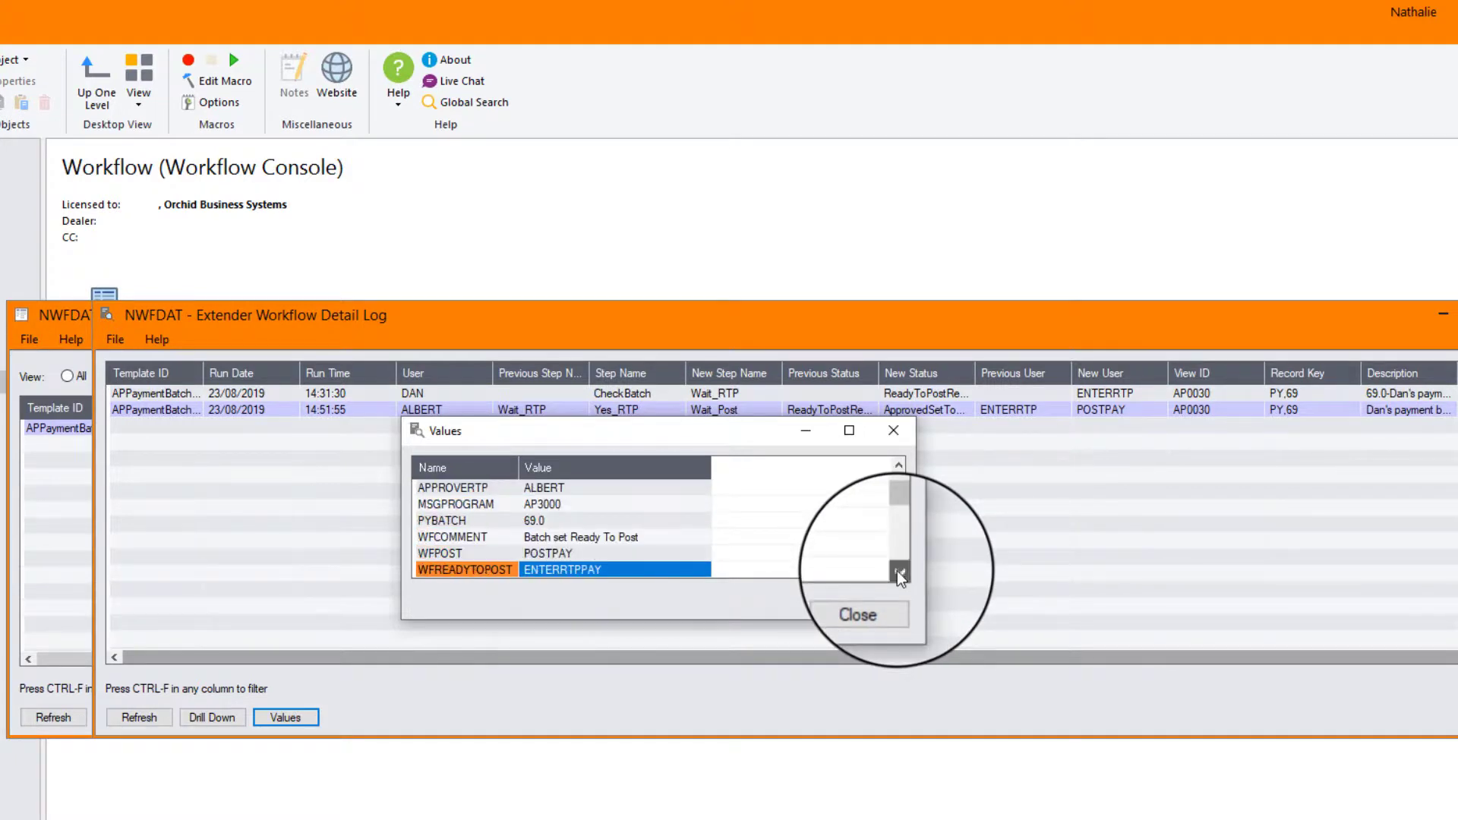
click(868, 601)
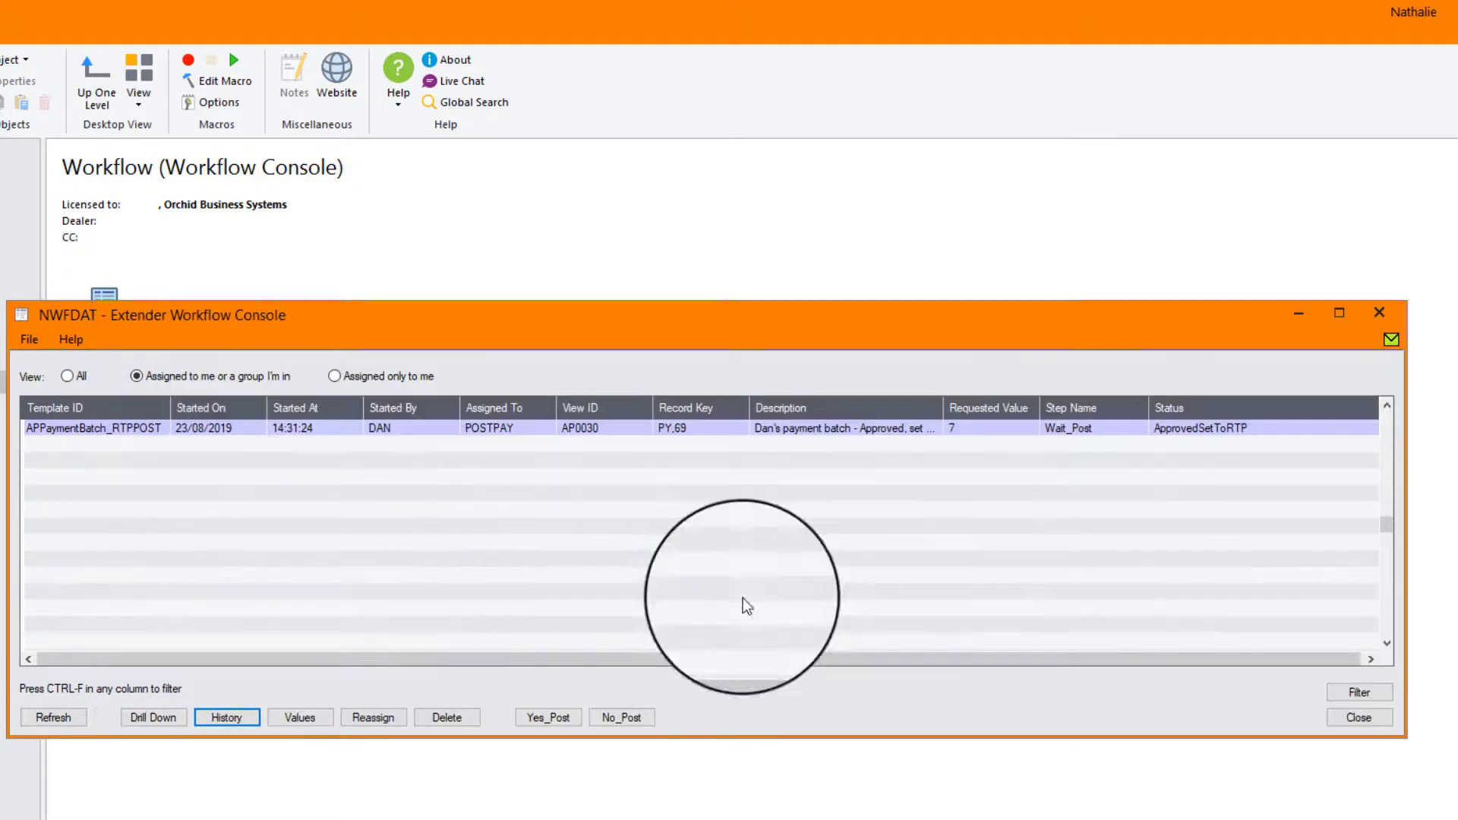
Approve the posting of payment batch 69 in the Workflow Console
click(548, 721)
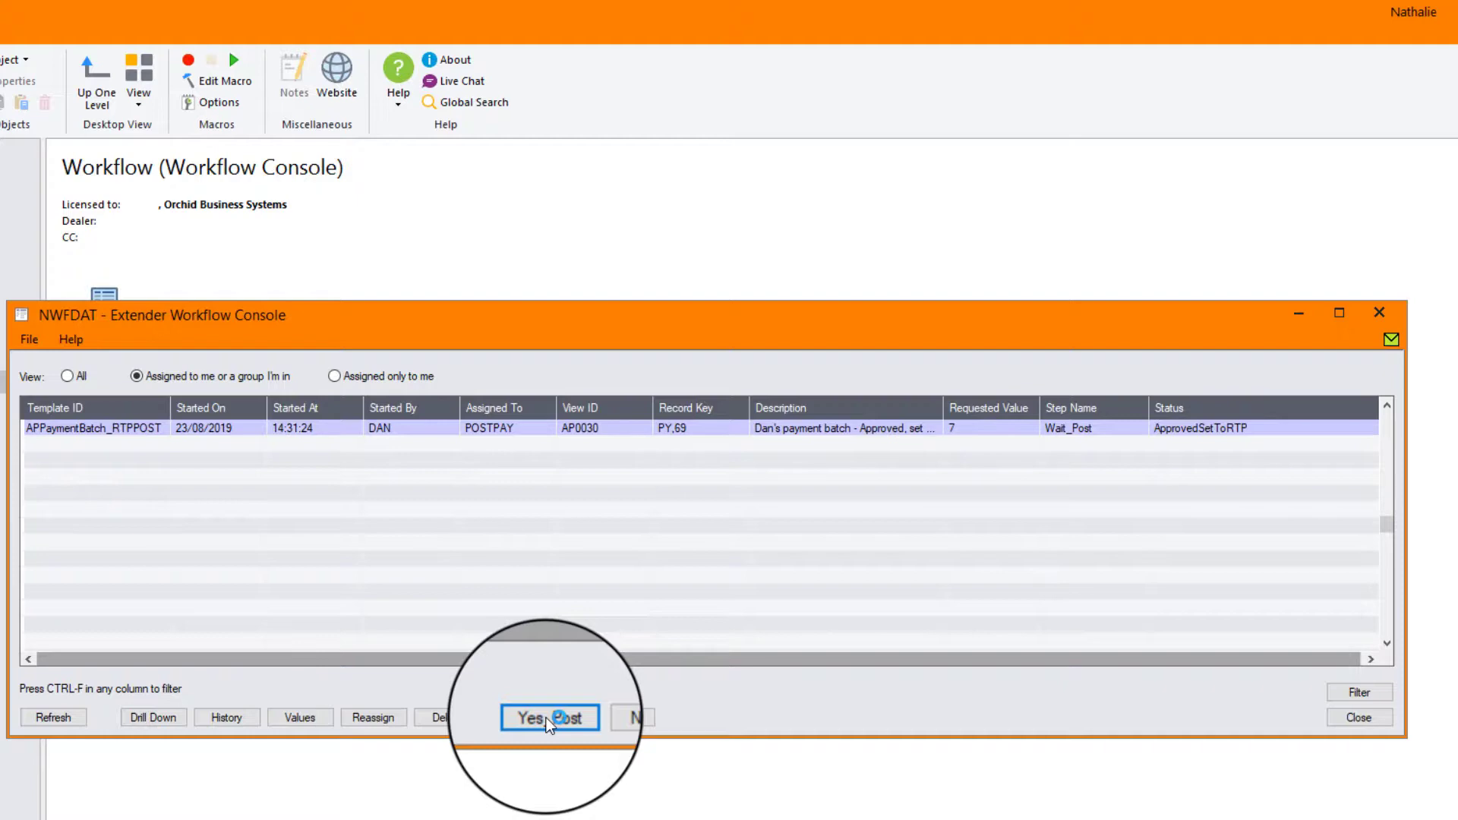
key(Return)
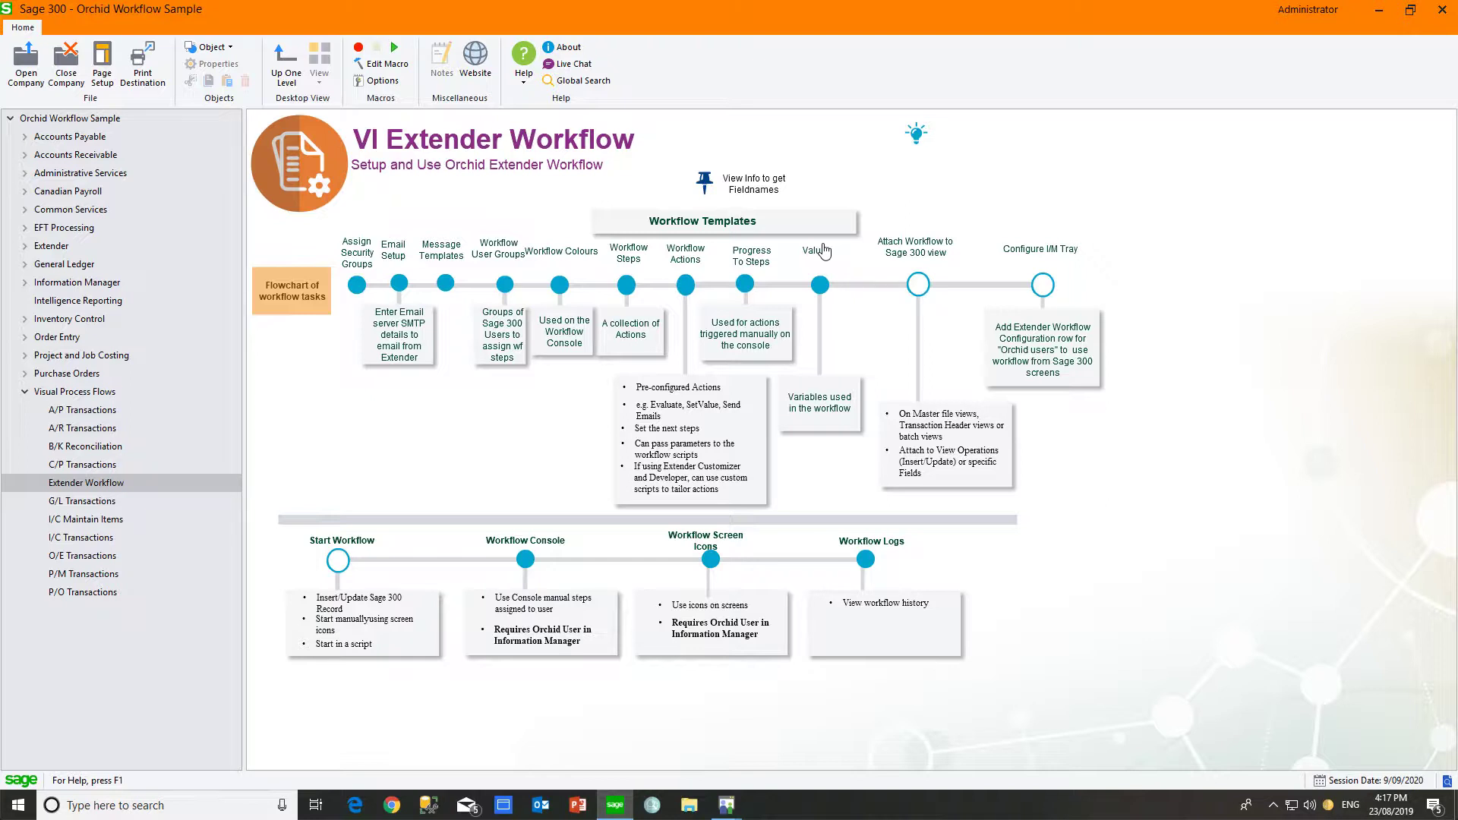
Review the Accounts Payable security groups NOPOST and POSTONLY, and the Extender e-mail server settings
click(357, 286)
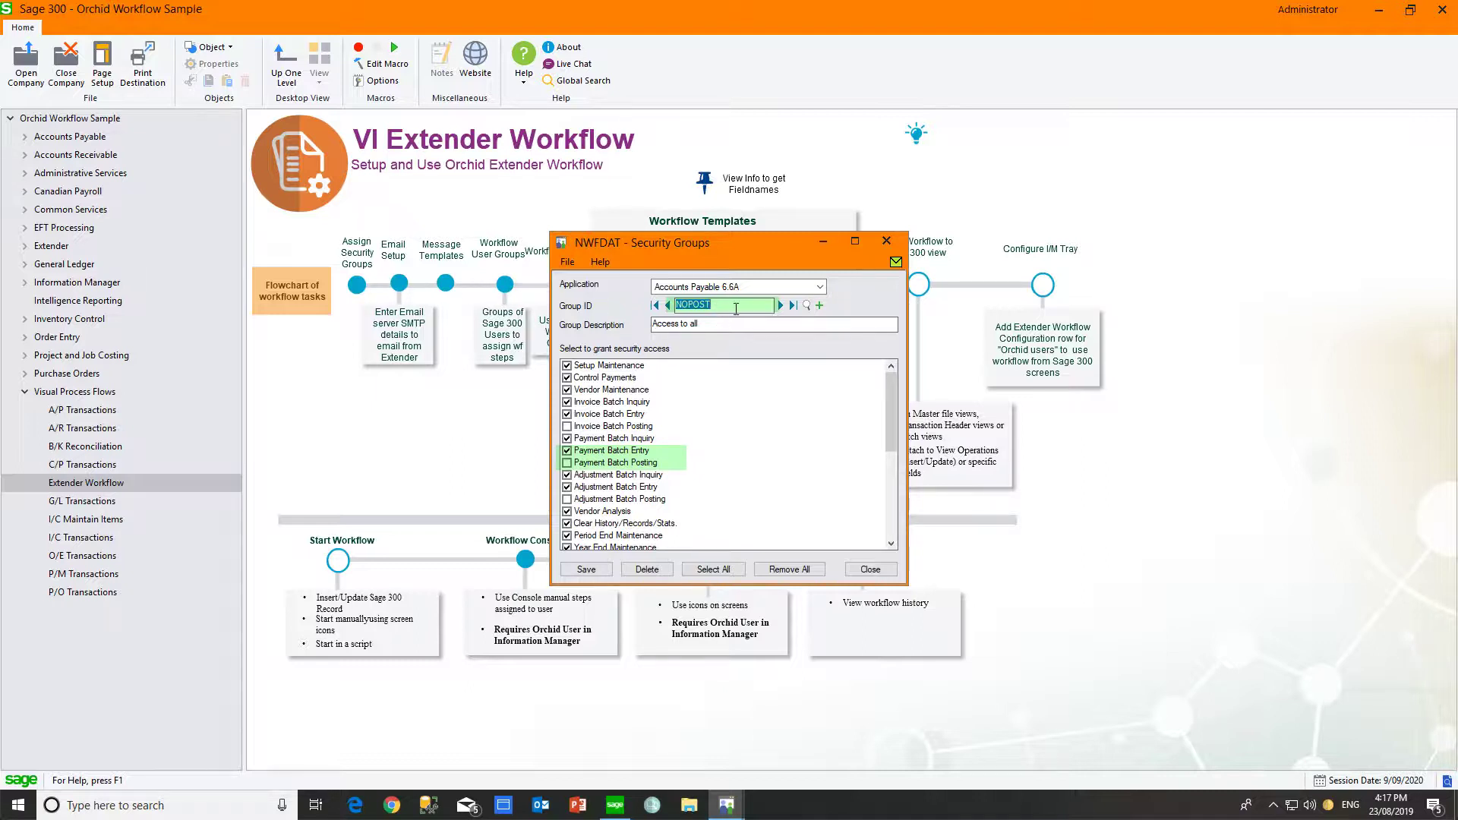
click(779, 305)
click(781, 306)
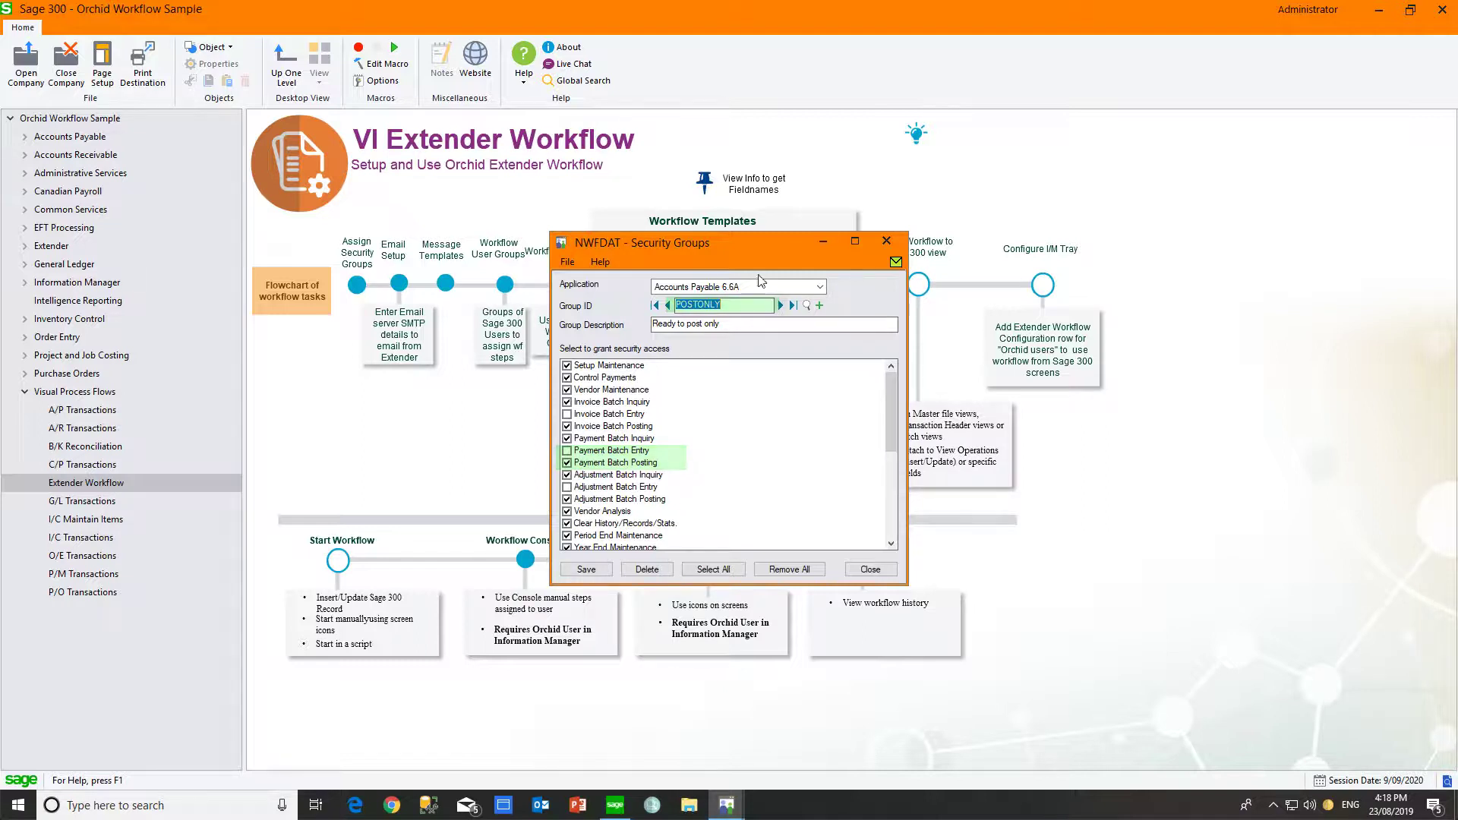
click(823, 241)
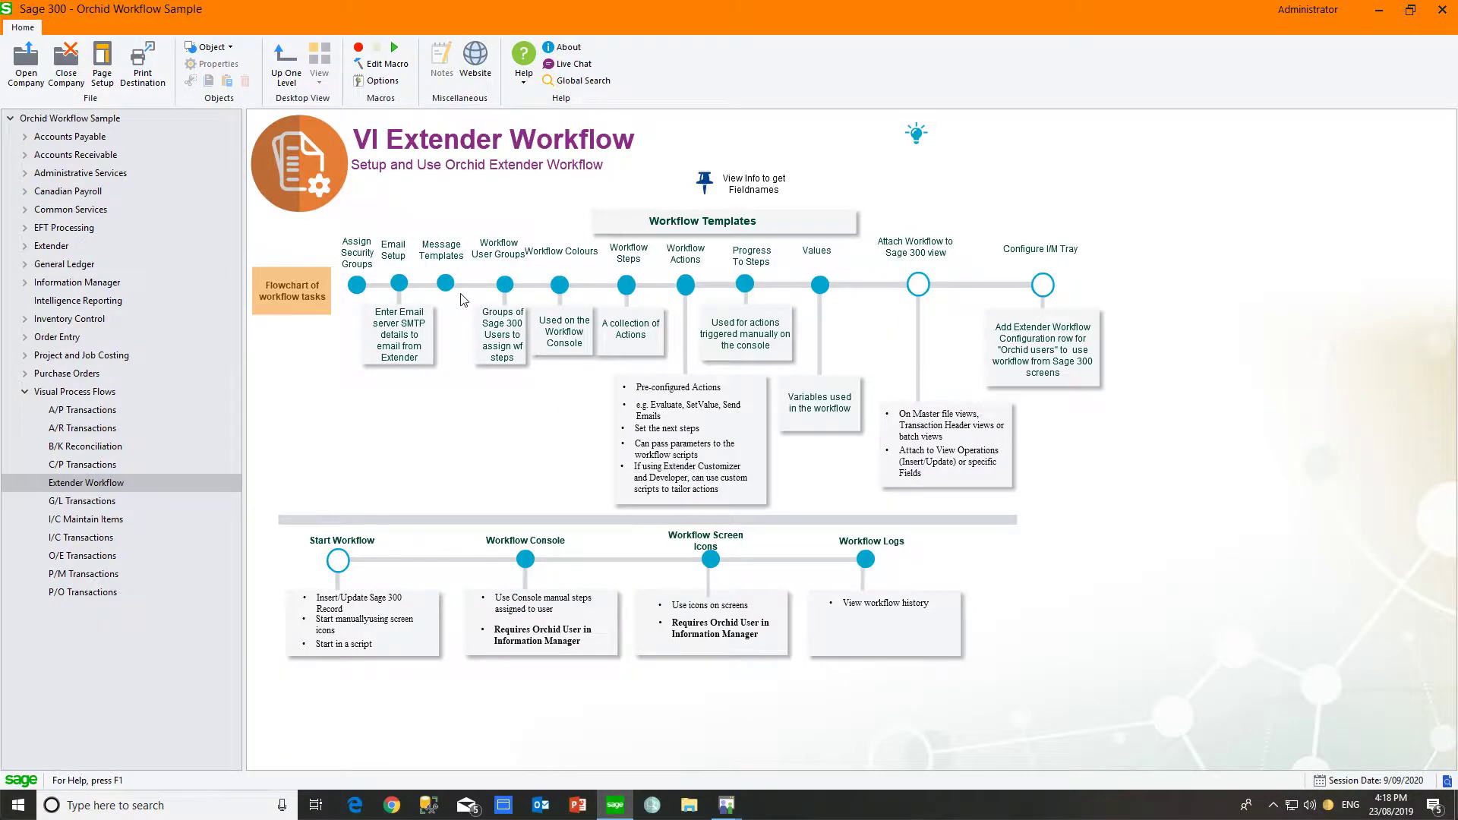
click(399, 287)
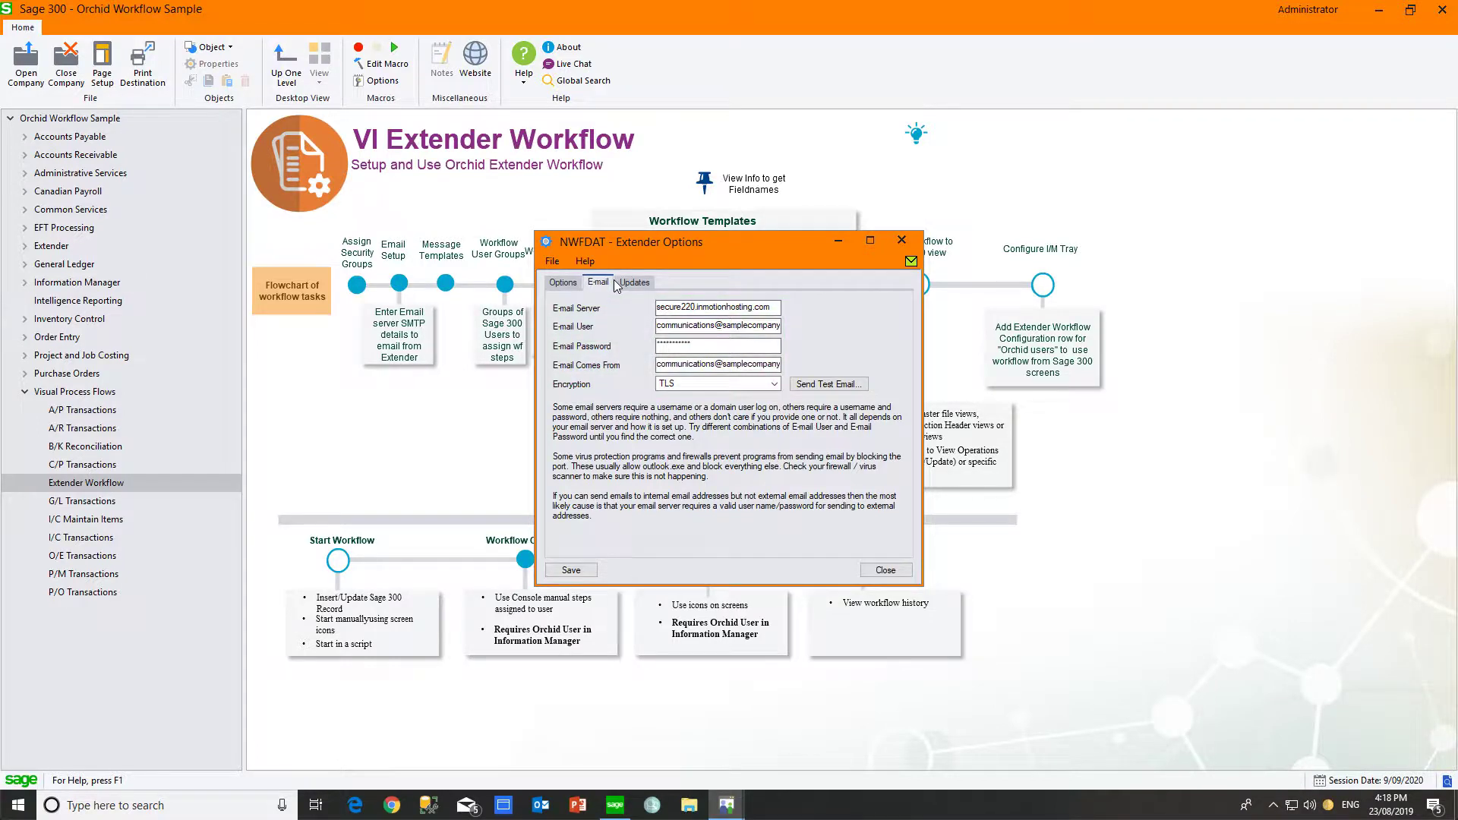
Find the message templates whose ID contains WFAPPAY and open WFAPPAYREADYTOPOST
click(446, 284)
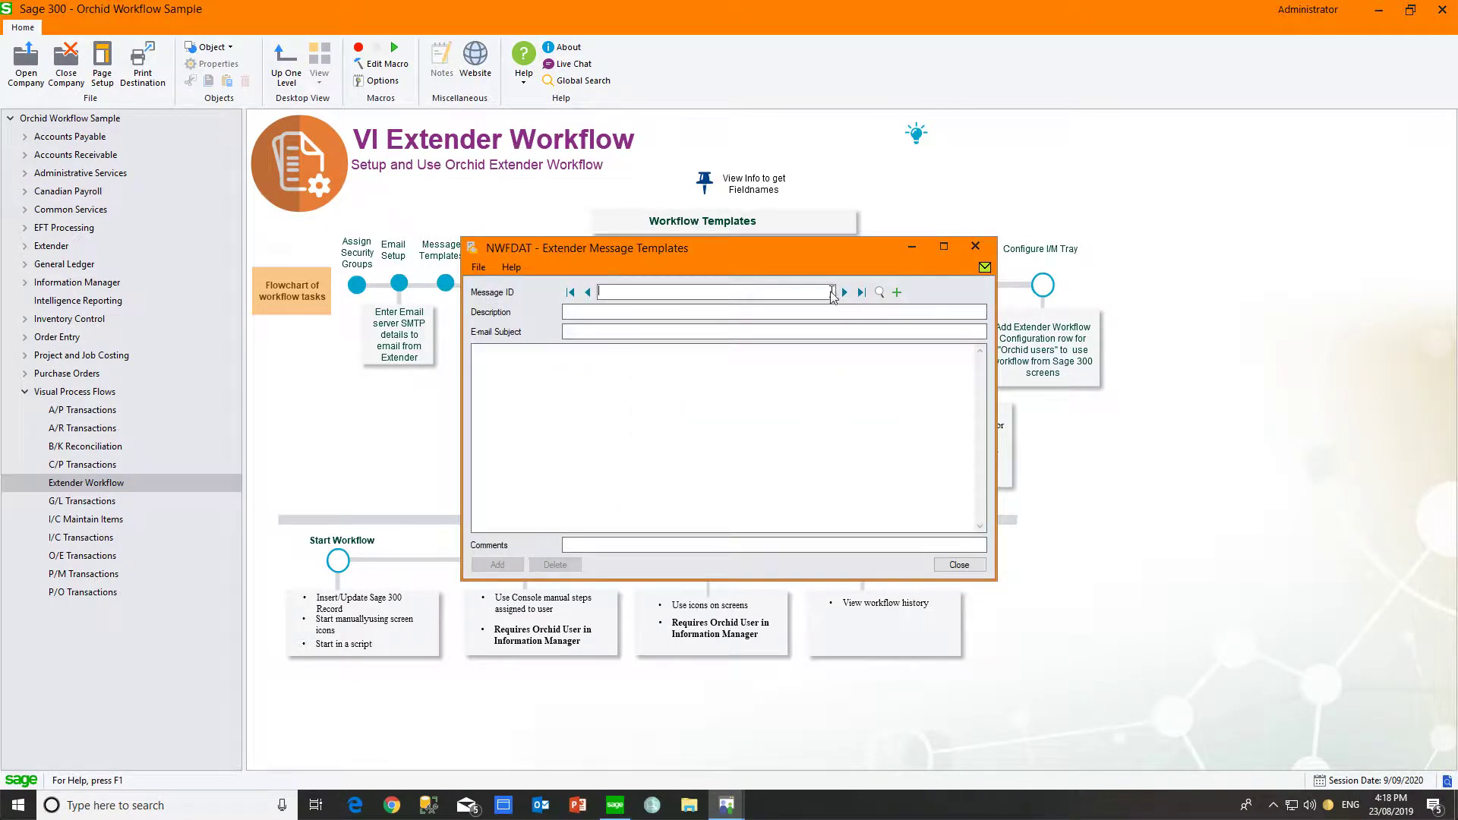
click(879, 292)
click(236, 430)
text(WFAPPAY)
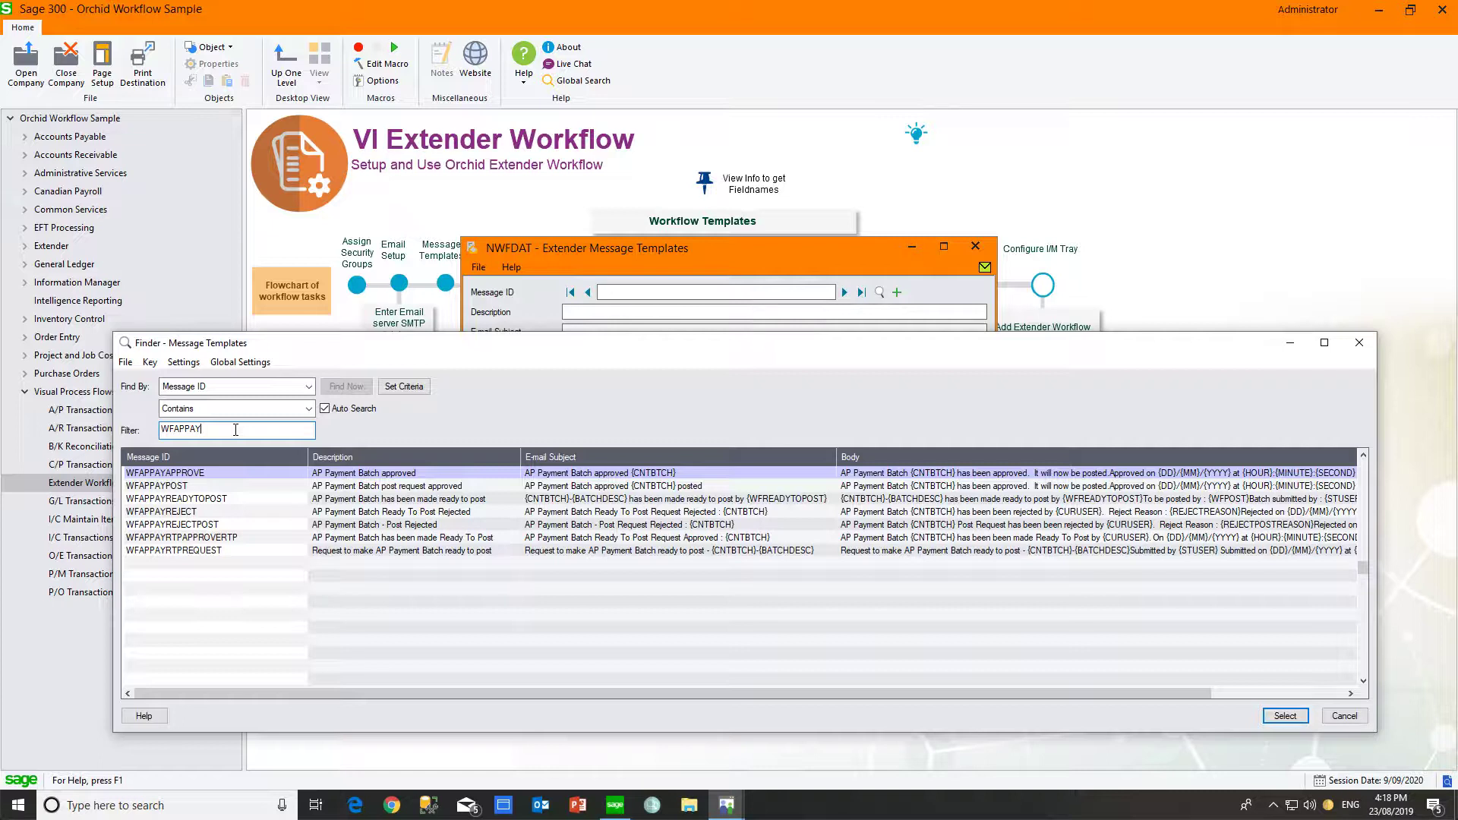
double_click(177, 498)
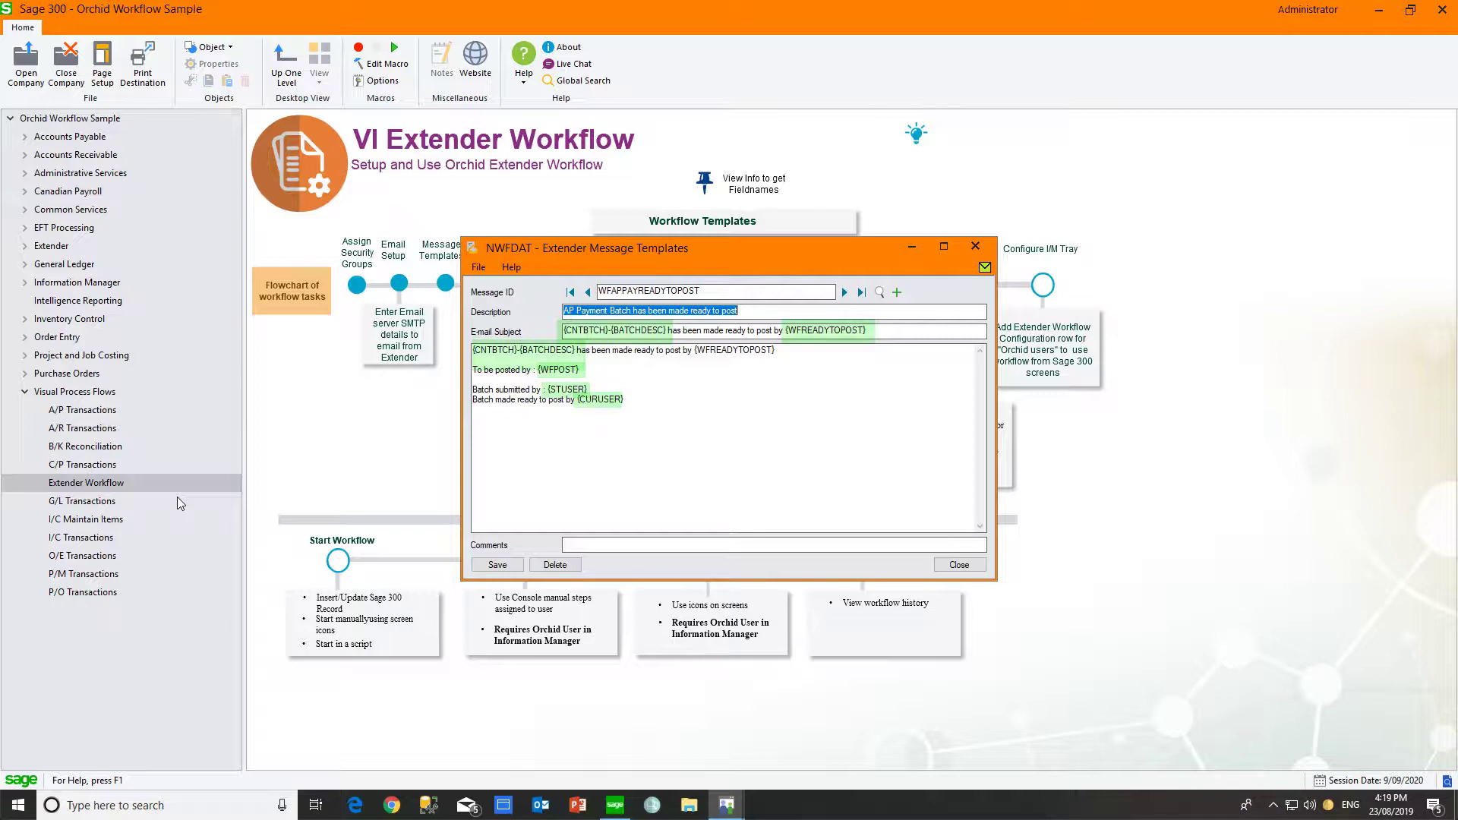
Review the members of the ENTERRTPPAY and POSTPAY user groups, and the Extender workflow colours
click(504, 289)
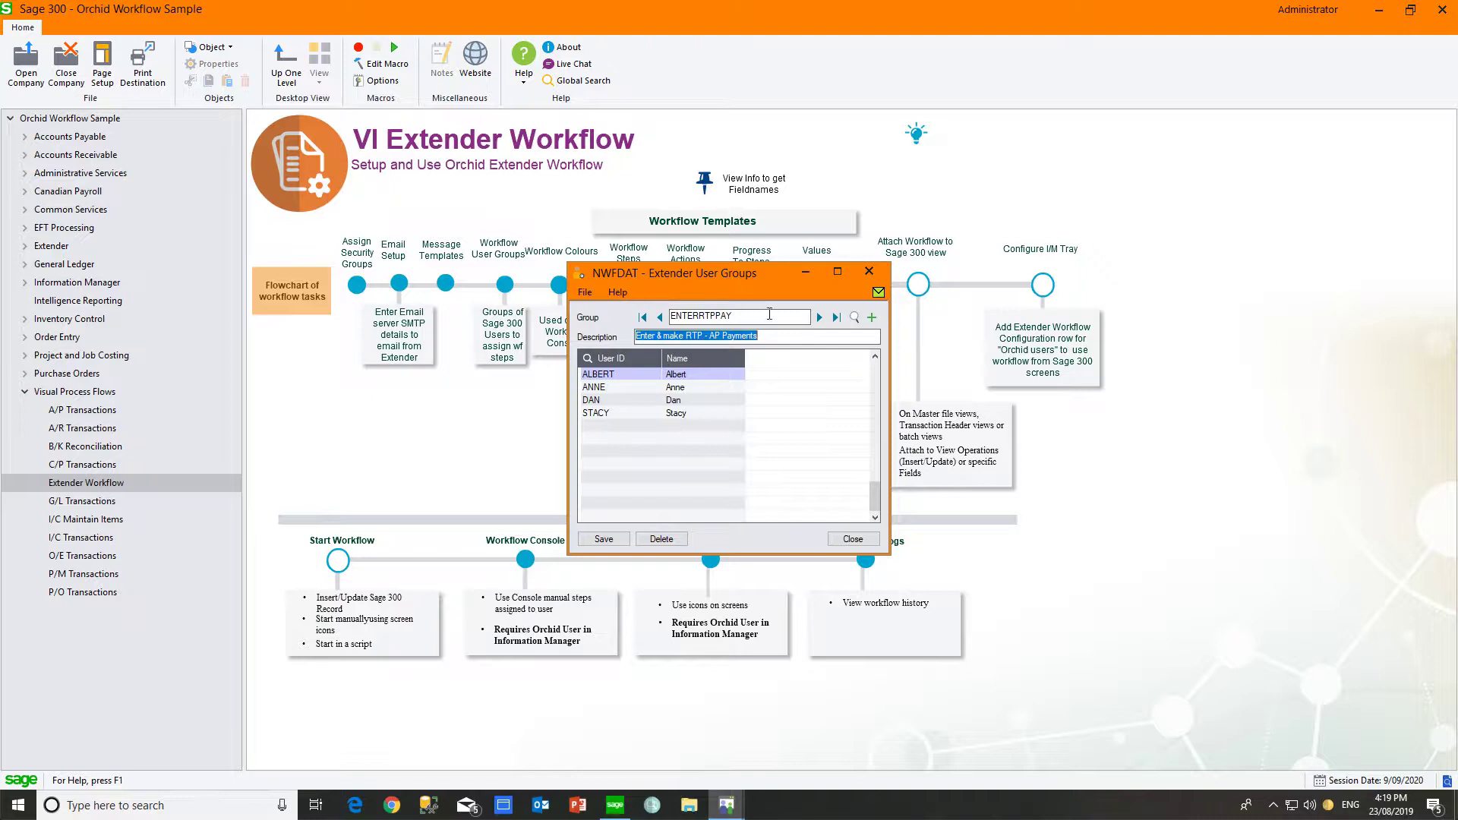
click(819, 317)
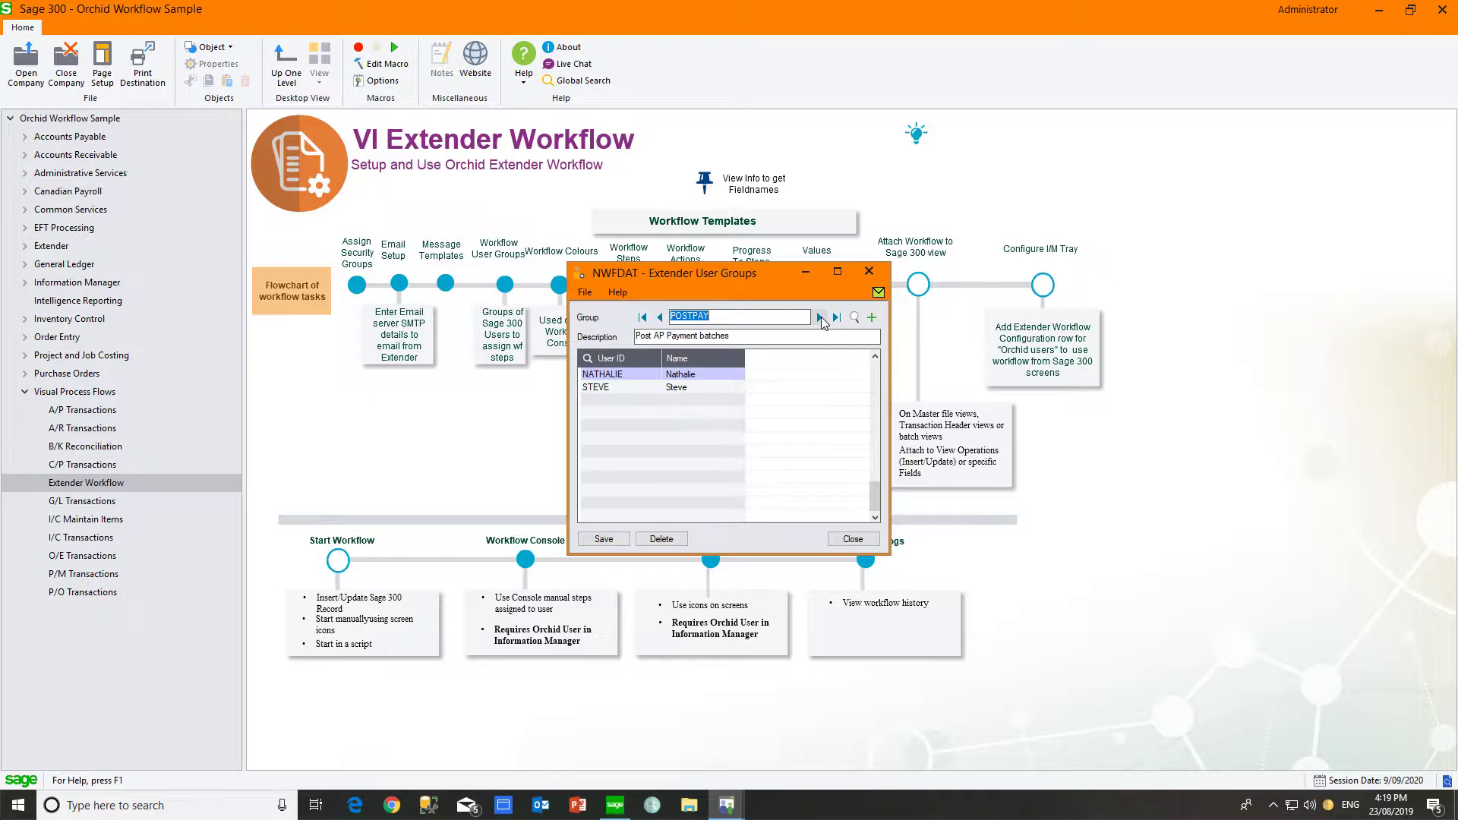
click(868, 271)
click(563, 287)
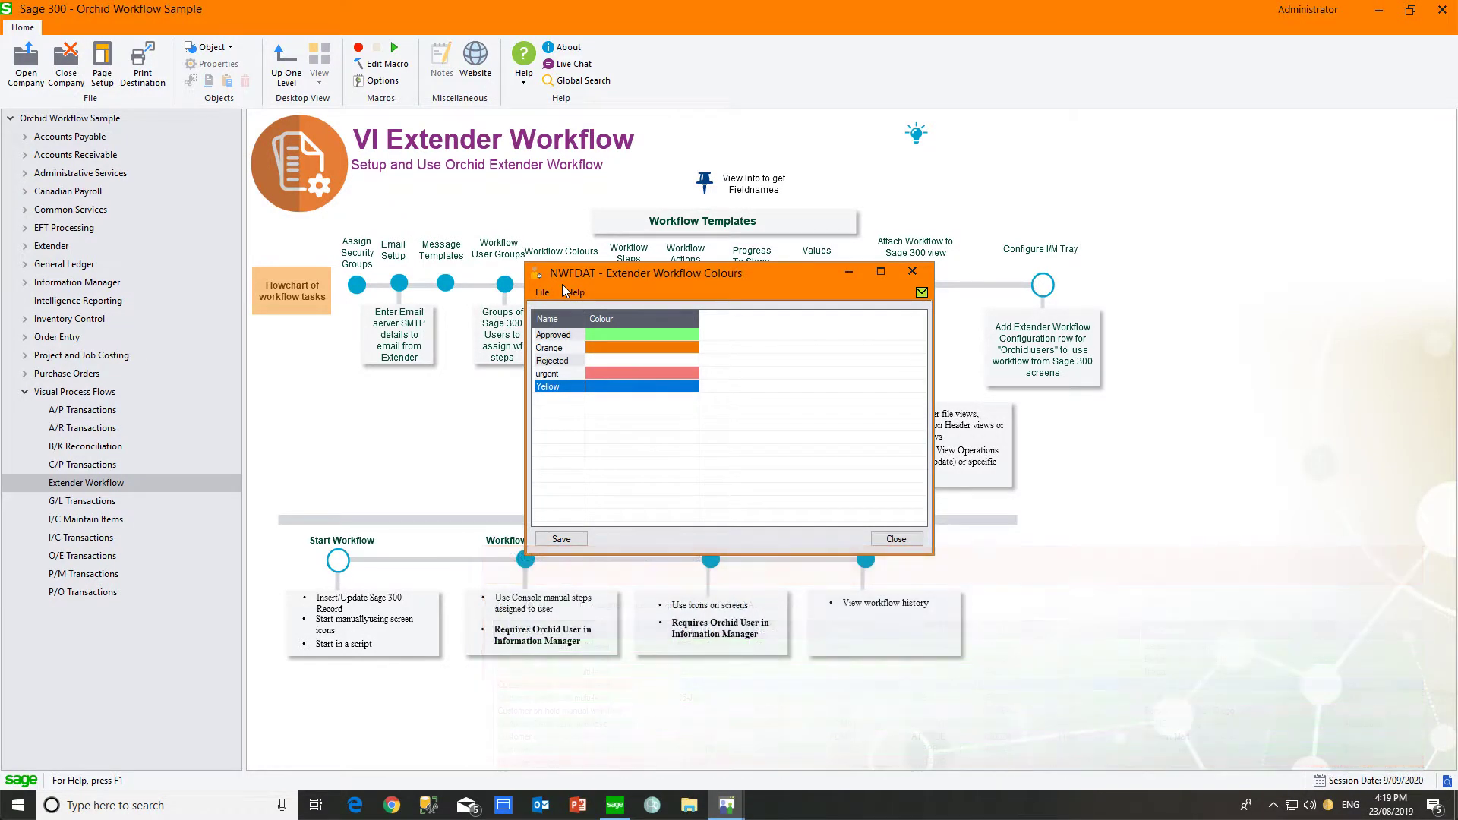
click(848, 272)
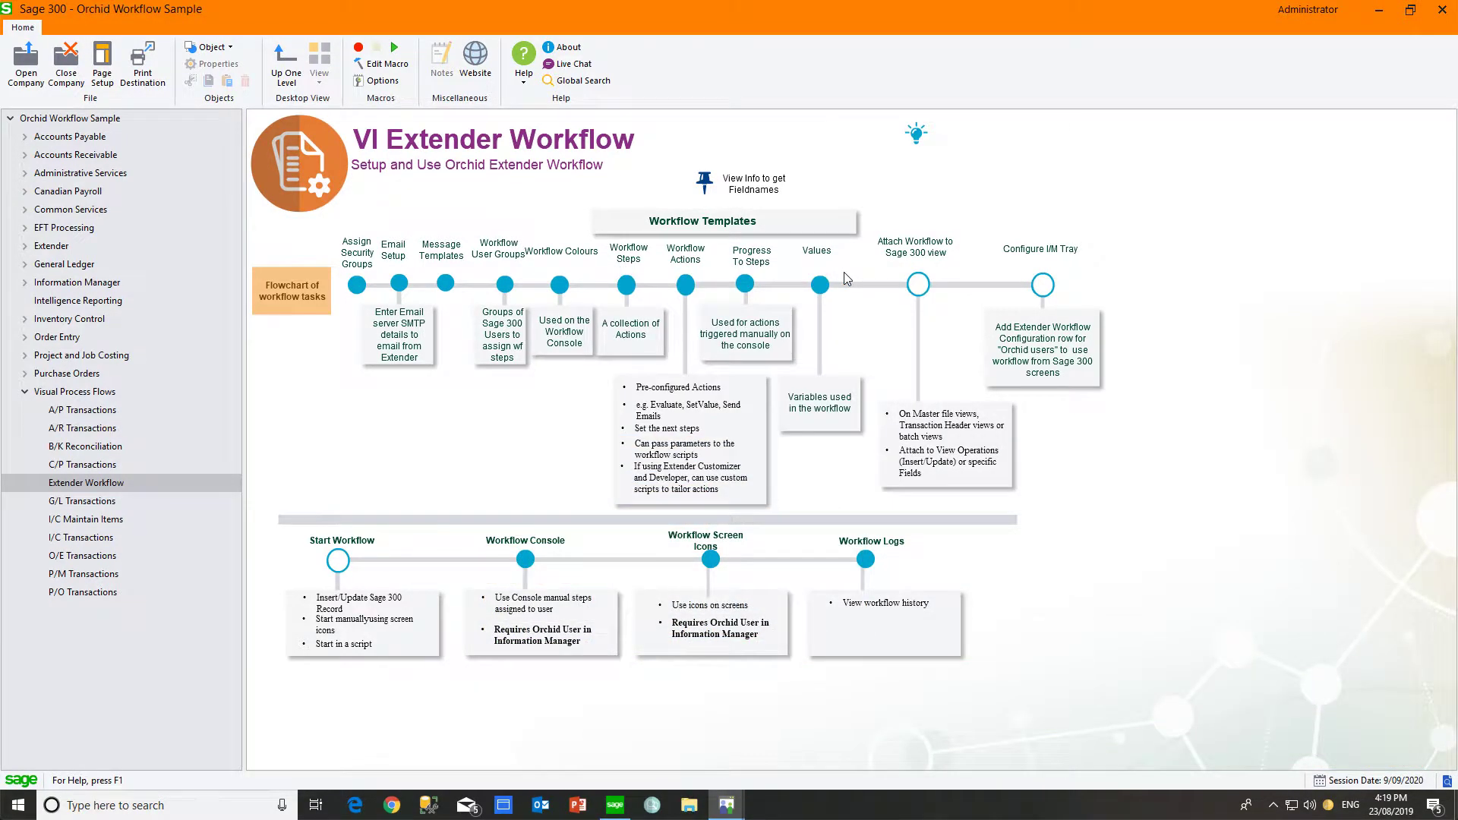
Examine the CheckBatch and Wait_RTP steps in the APPaymentBatch_RTPPOST workflow template, including their actions and next steps
click(720, 219)
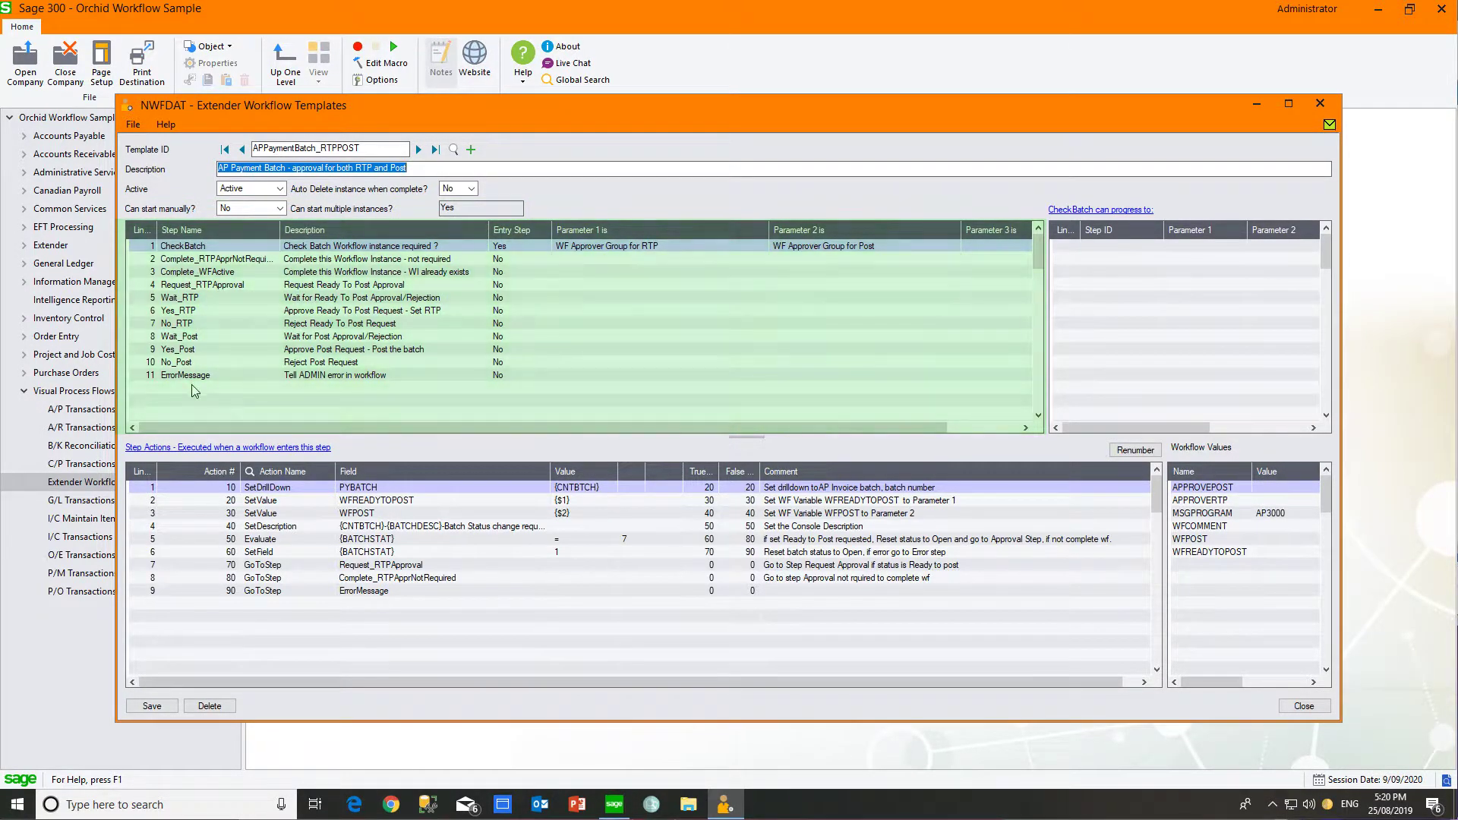
click(183, 247)
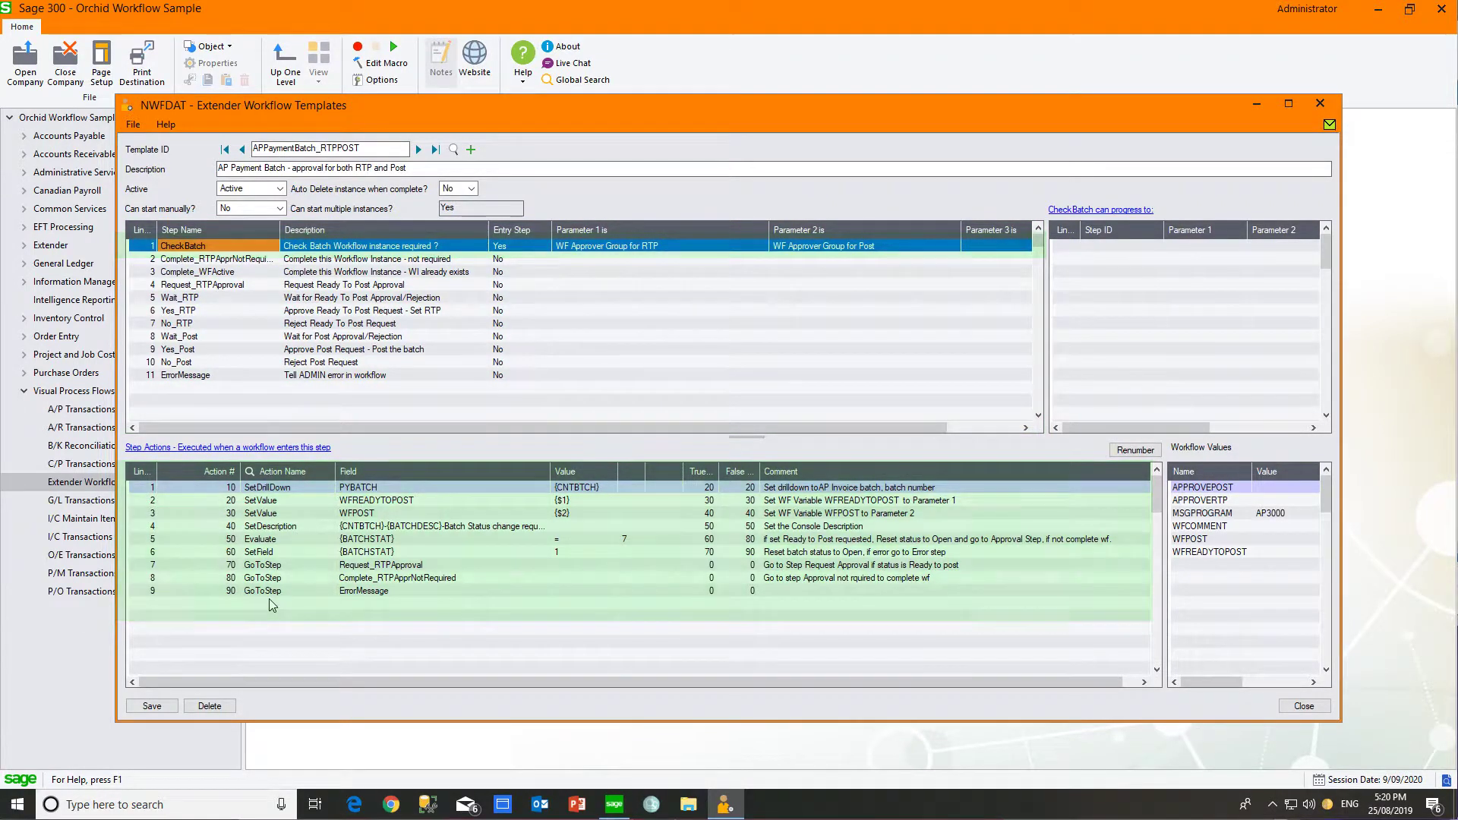
click(184, 299)
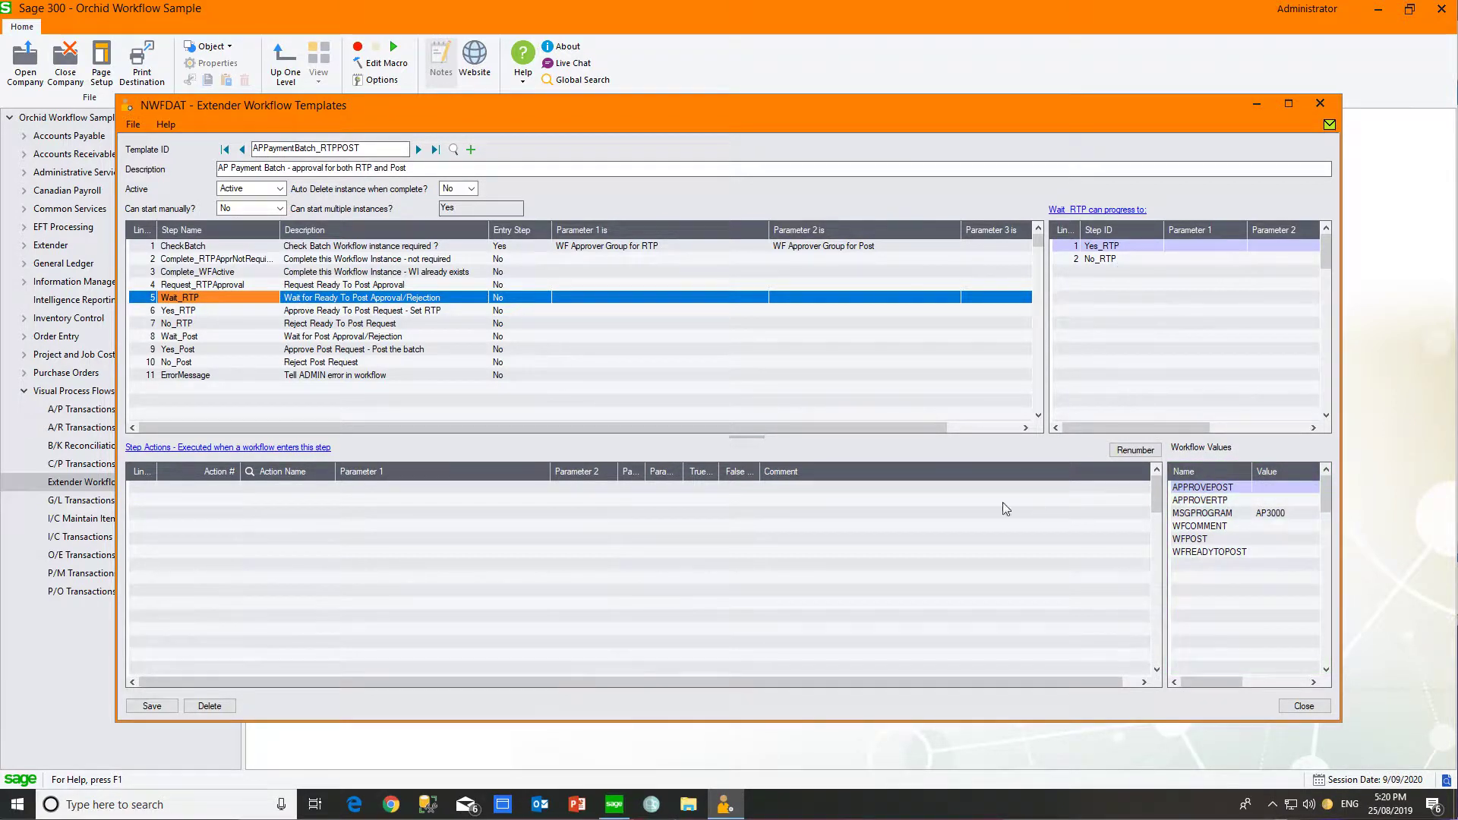
click(180, 248)
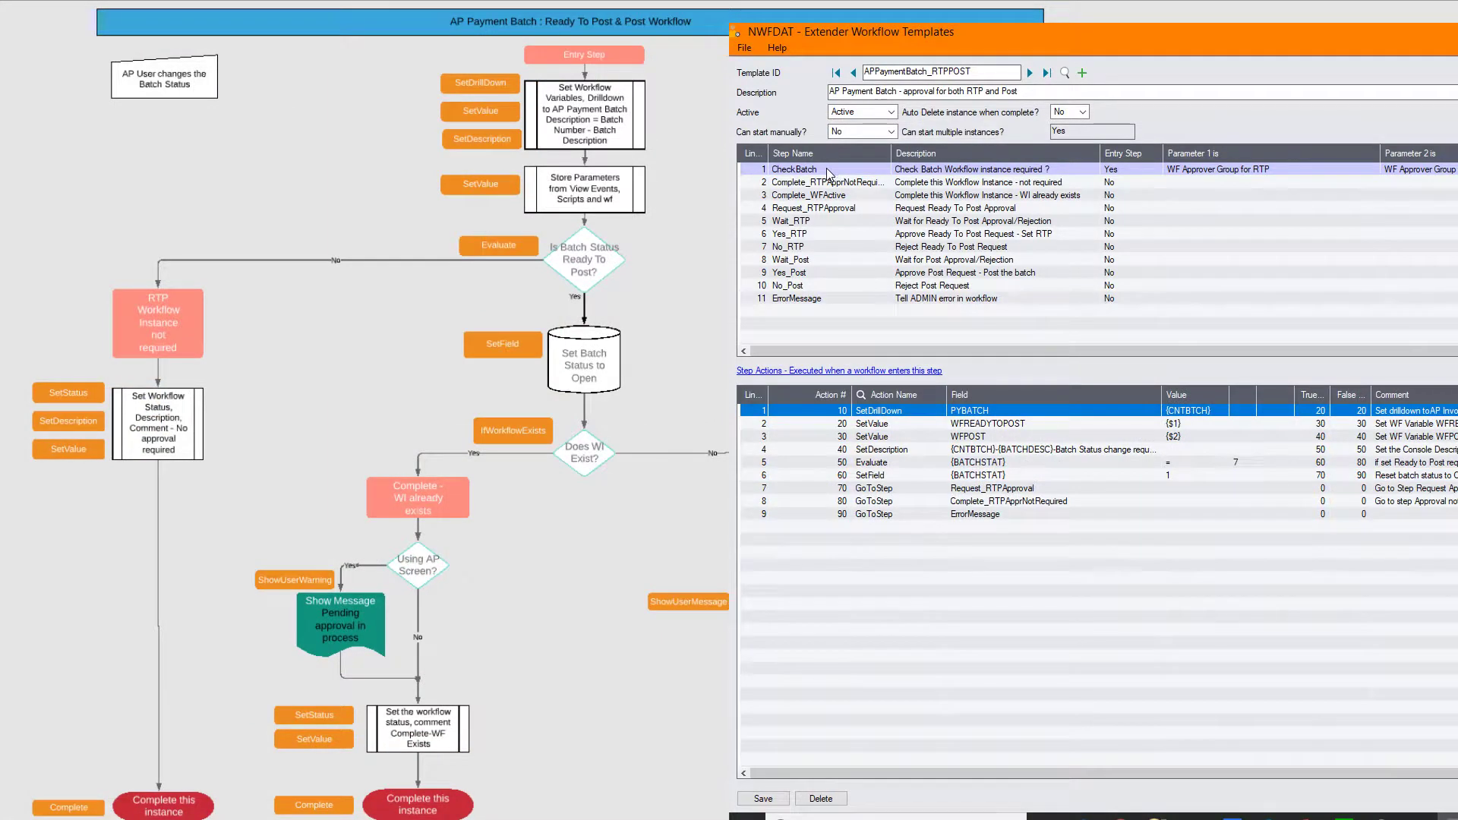
Examine the CheckBatch step's parameters and its drilldown, workflow variable and description actions in the APPaymentBatch_RTPPOST template
click(828, 172)
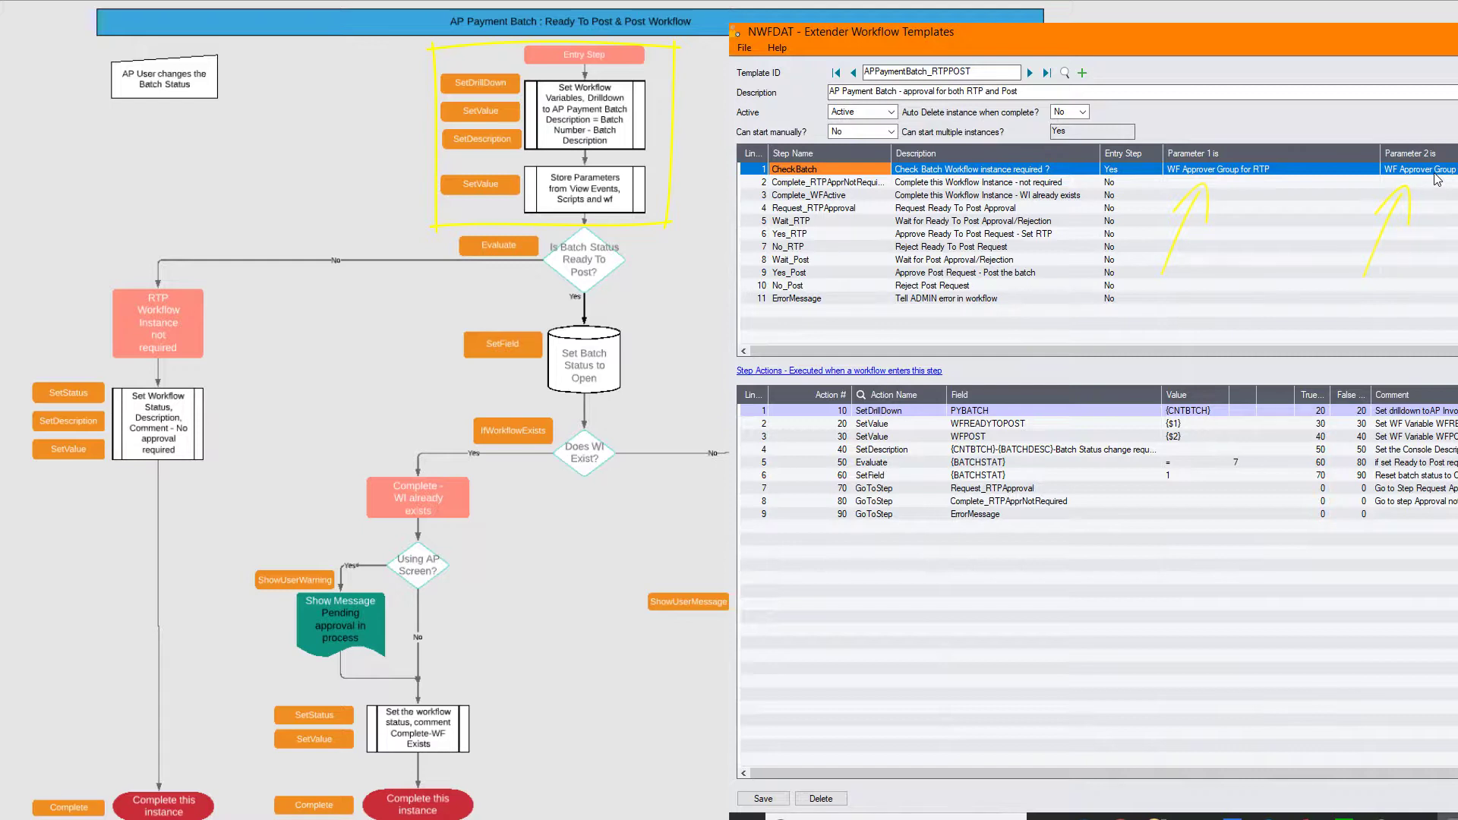
click(900, 412)
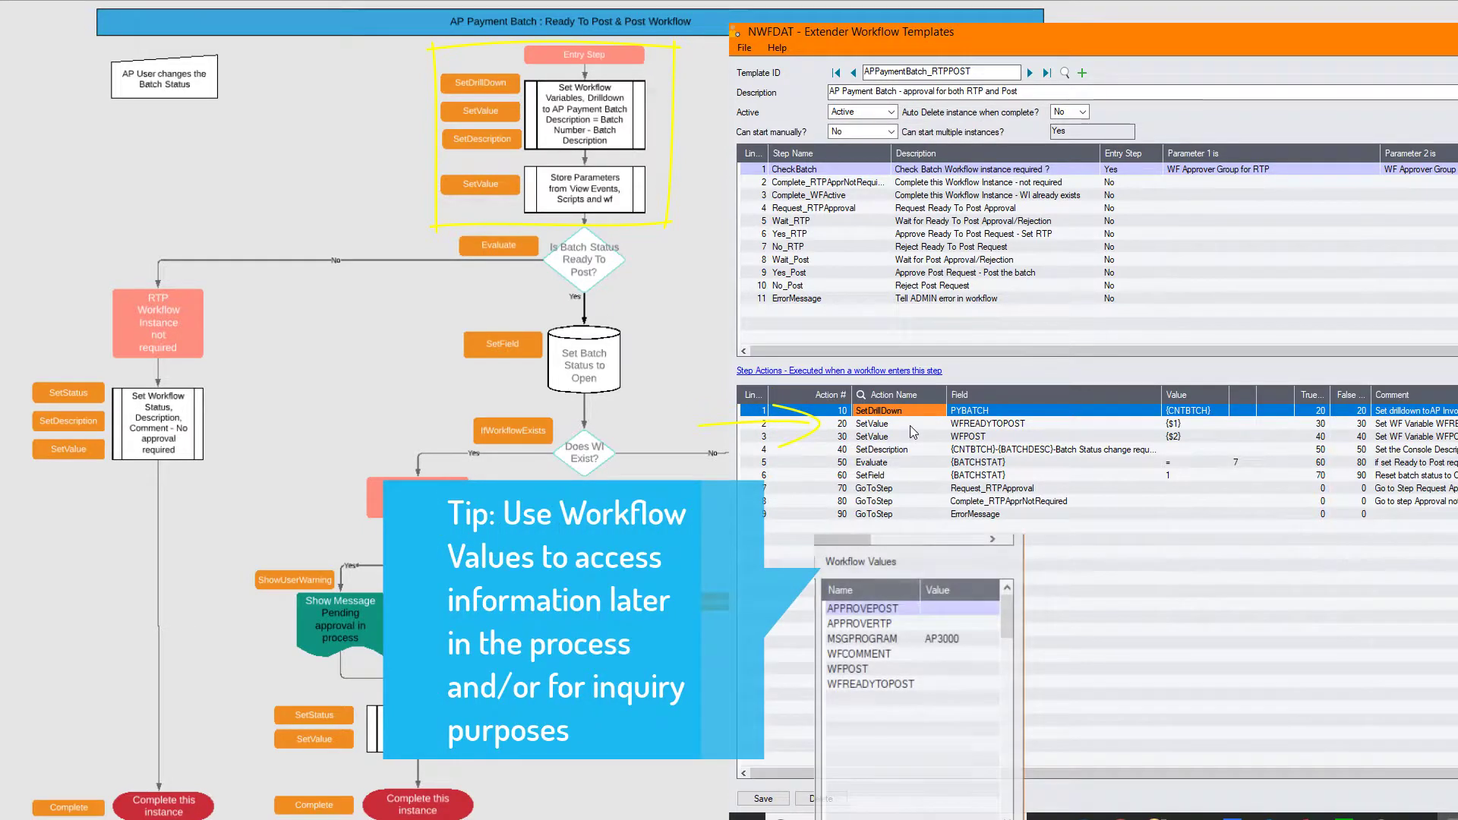
click(912, 425)
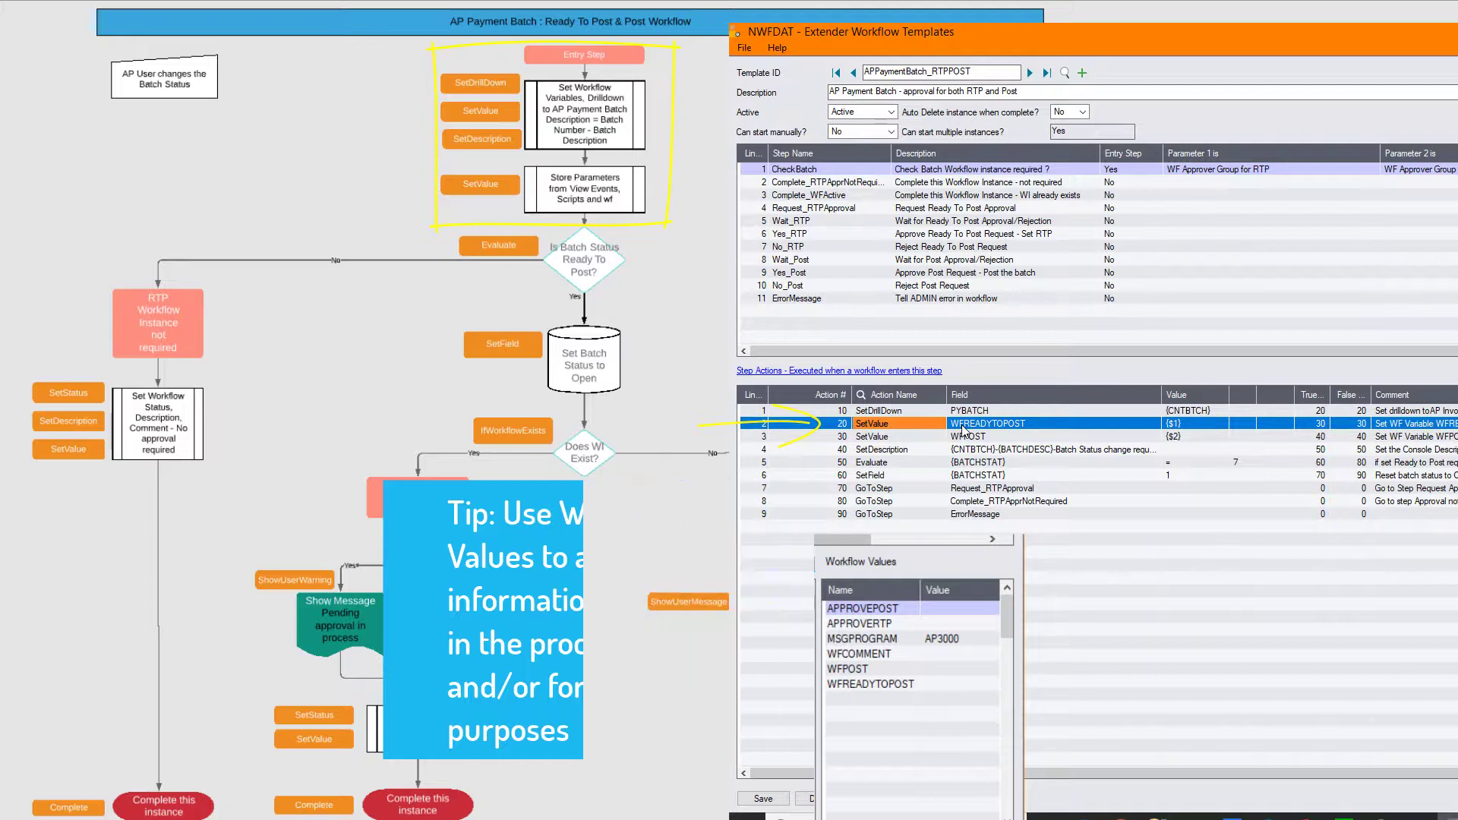
click(913, 439)
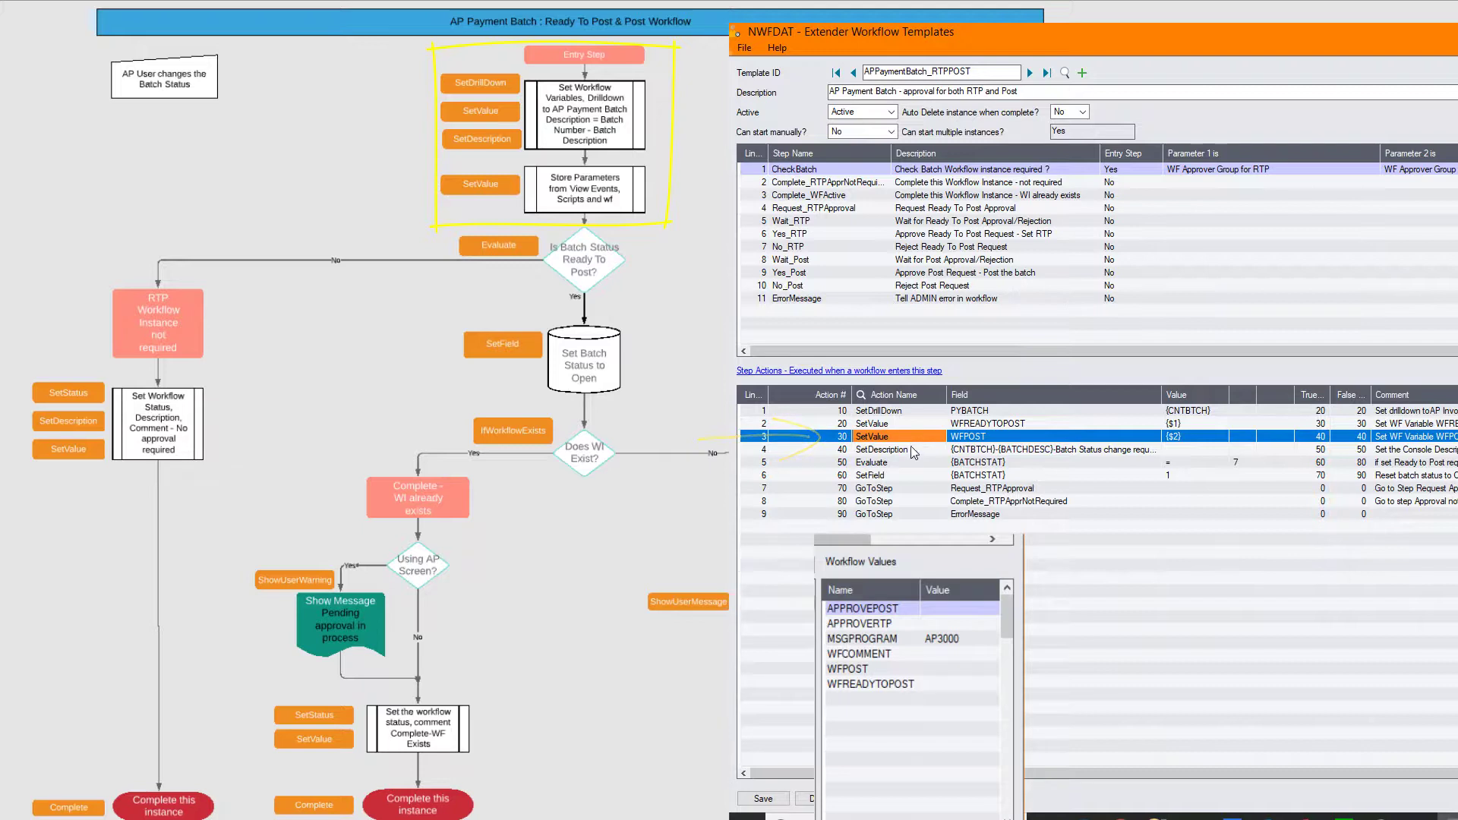
click(910, 452)
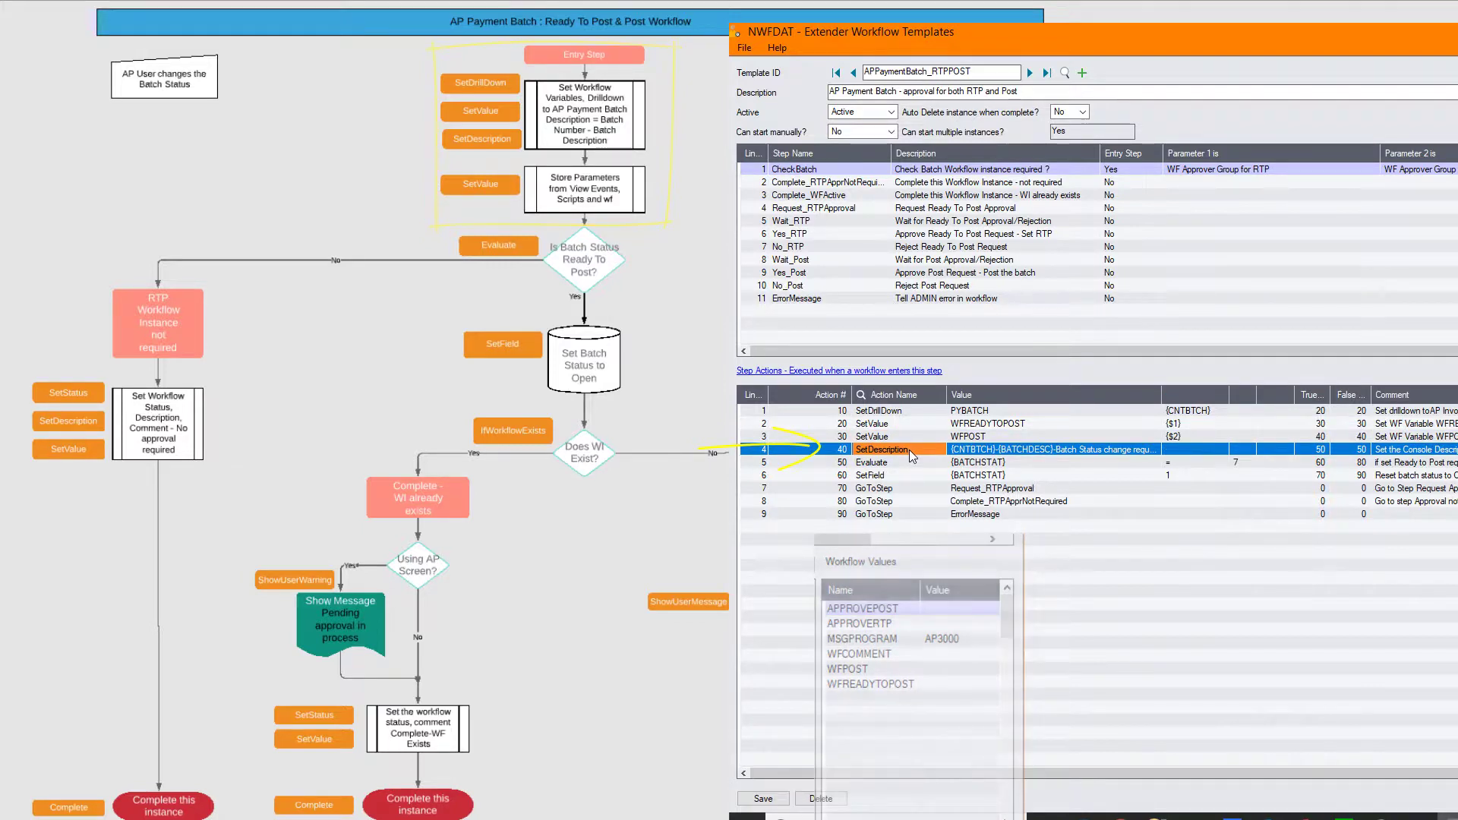
Examine how CheckBatch evaluates and resets BATCHSTAT, and its GoToStep actions for Request_RTPApproval and ErrorMessage
click(903, 465)
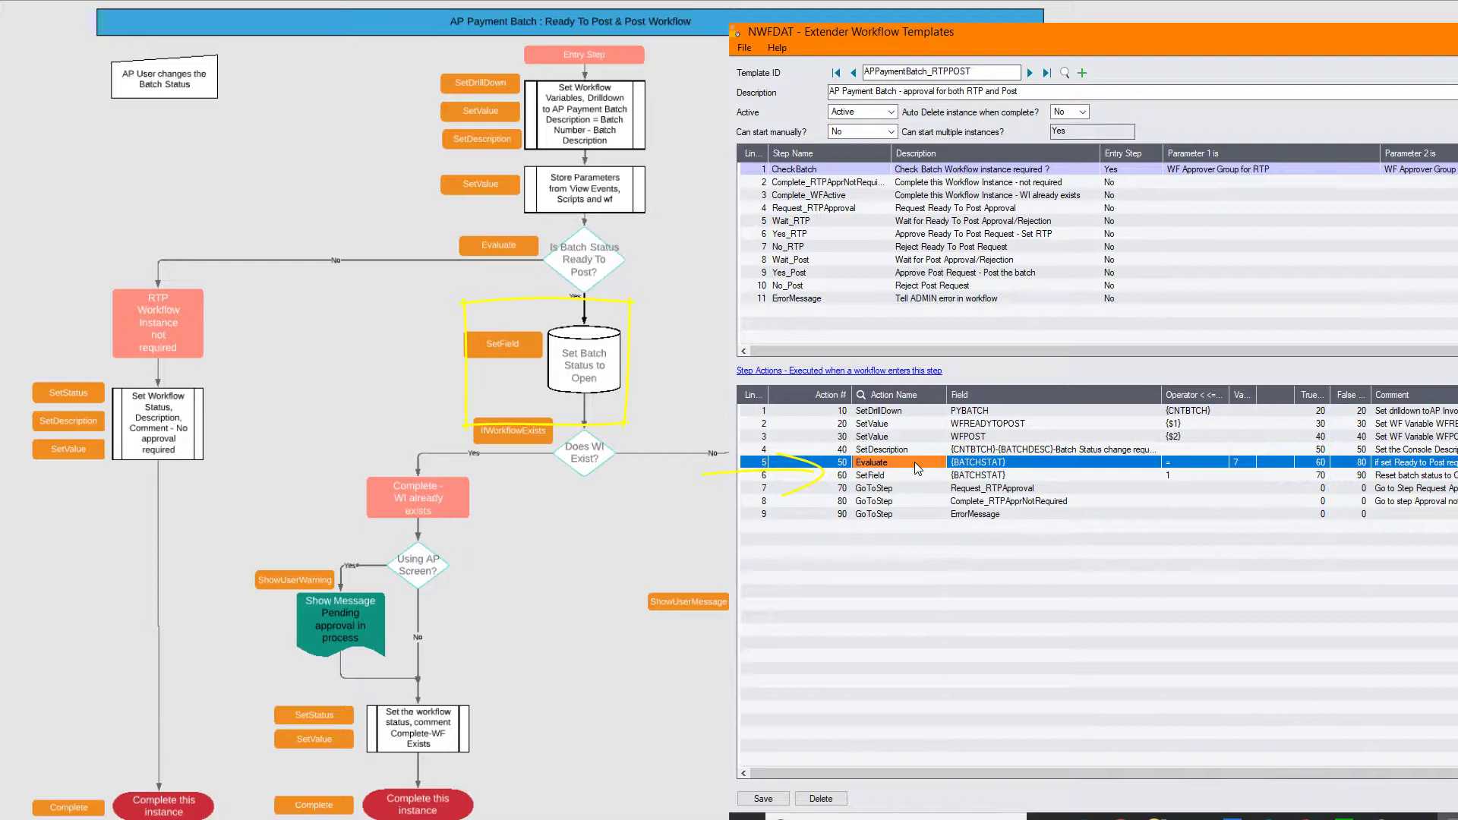
click(899, 475)
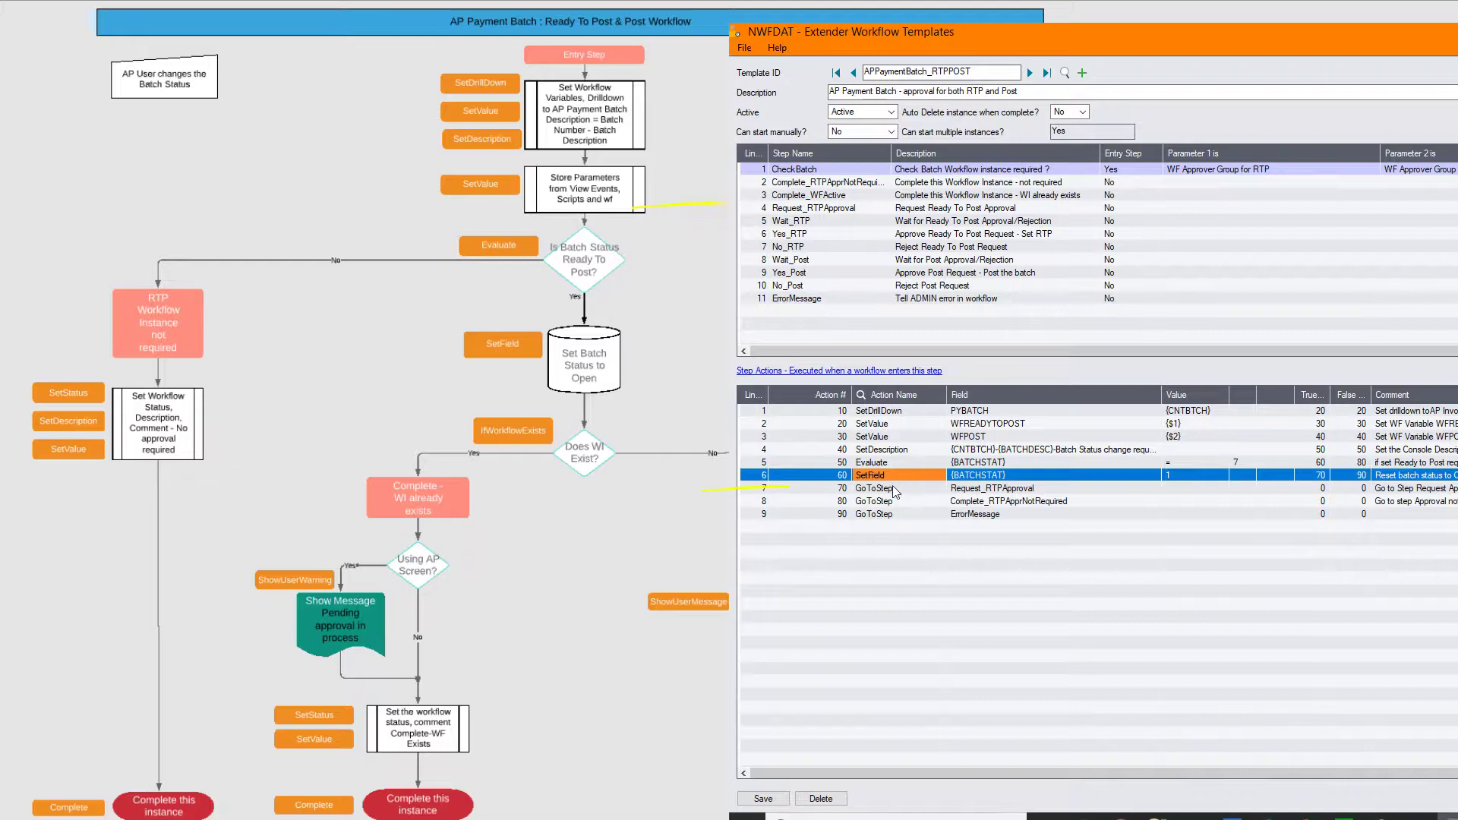
click(894, 490)
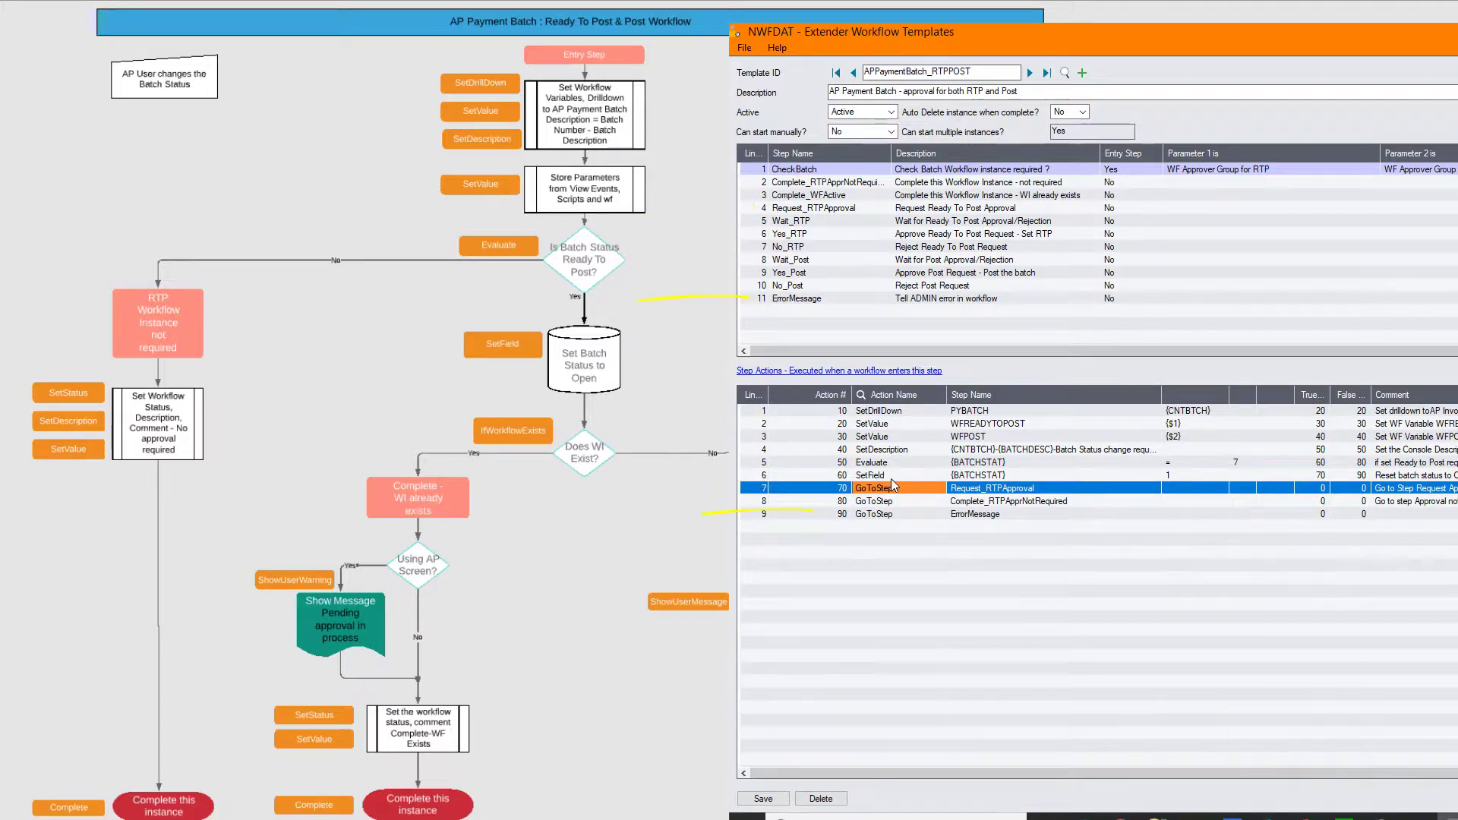
click(893, 479)
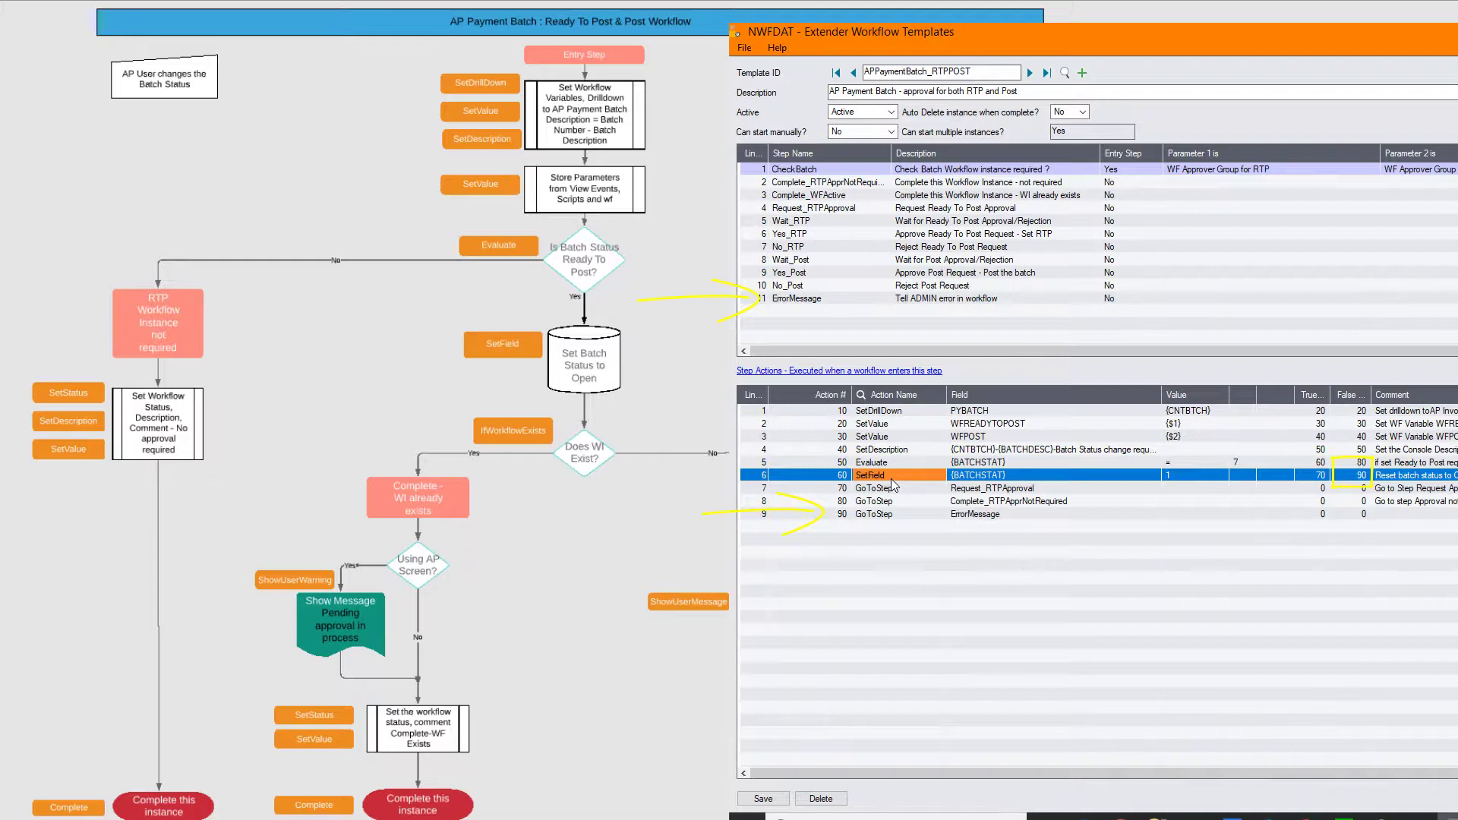
click(886, 515)
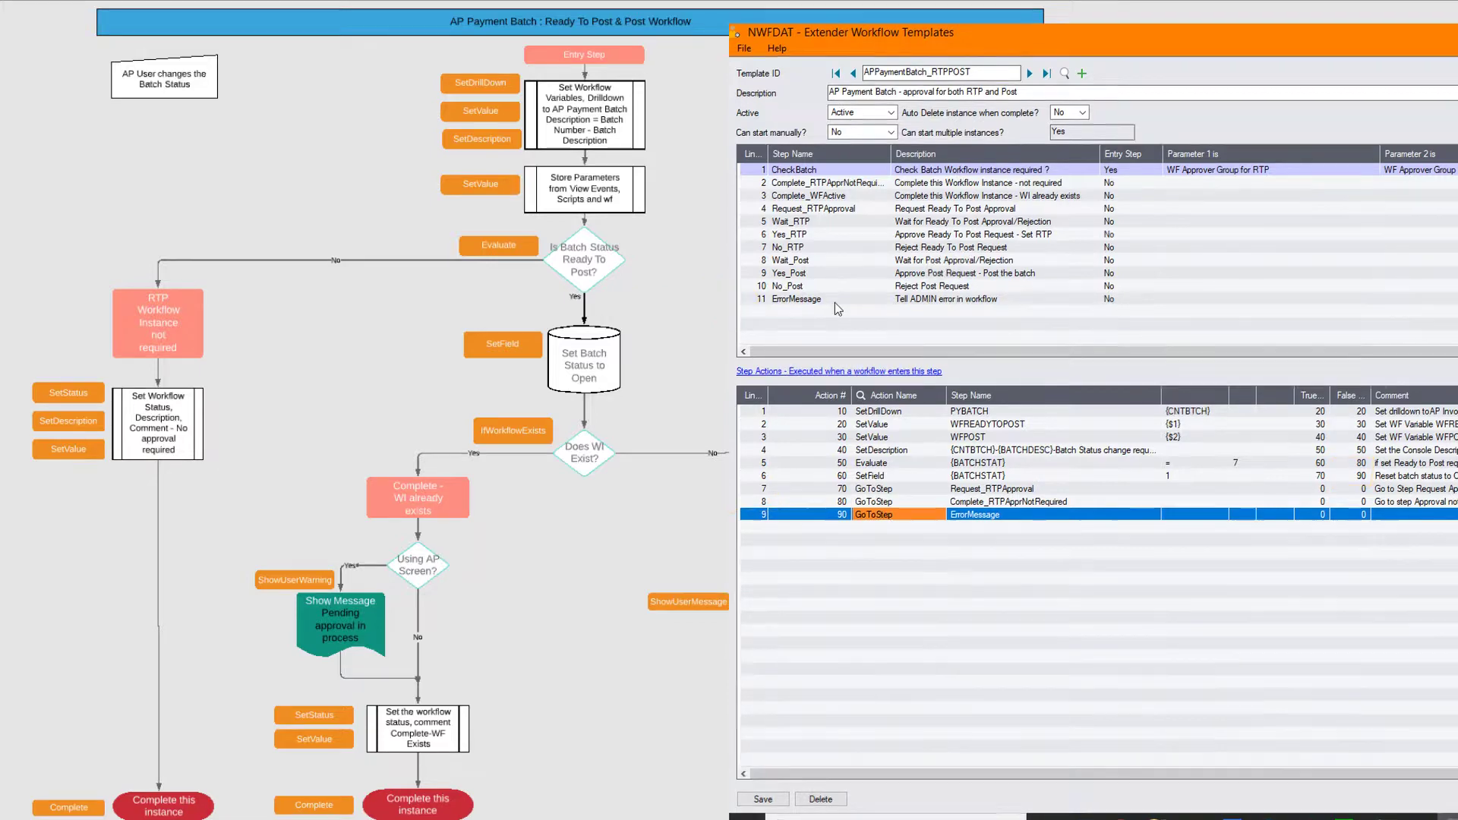
click(827, 607)
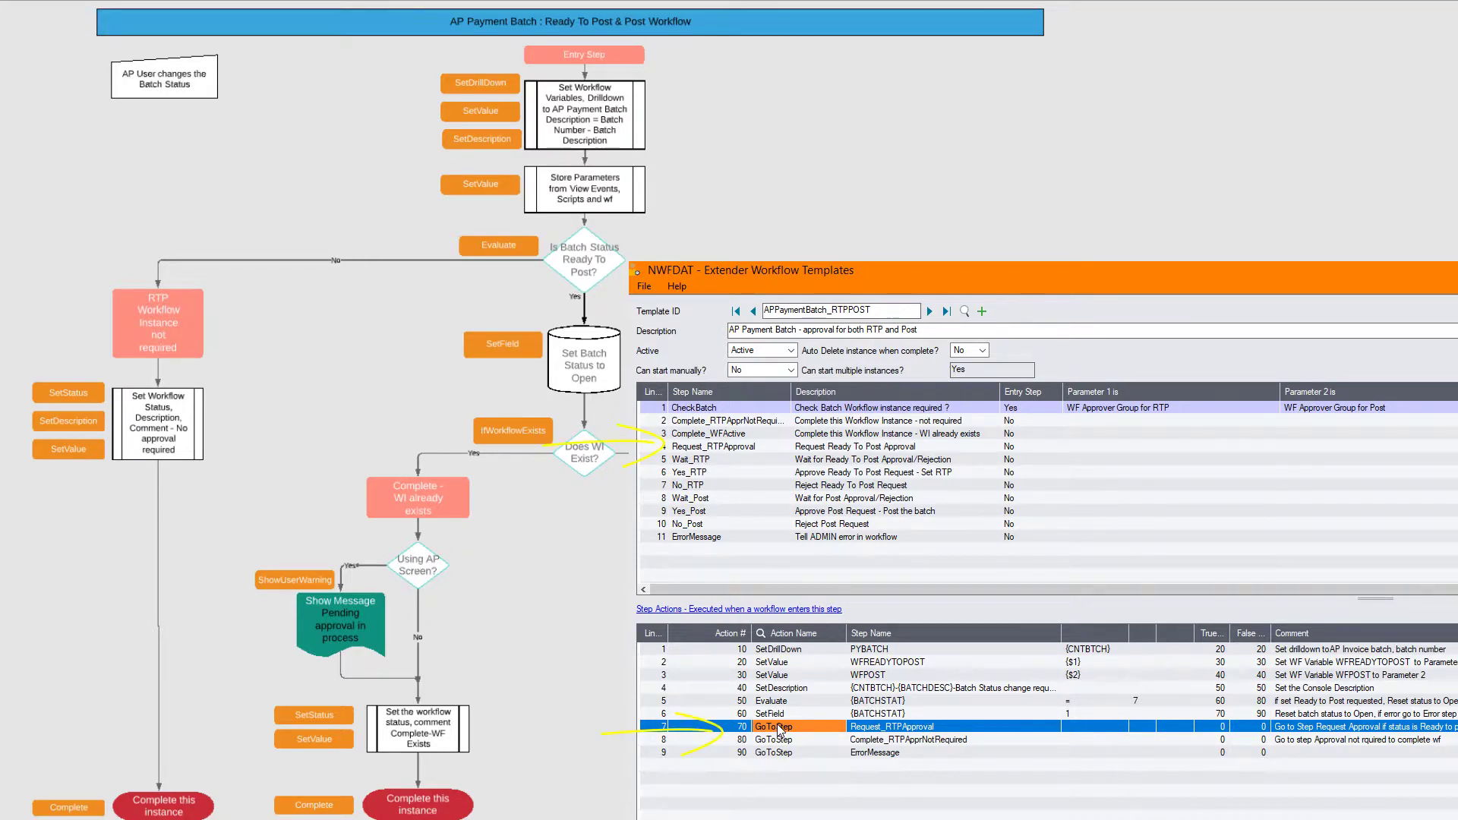
Trace Request_RTPApproval's existing-workflow check to its GoToStep action, and inspect the actions of the Complete_WFActive step
click(714, 448)
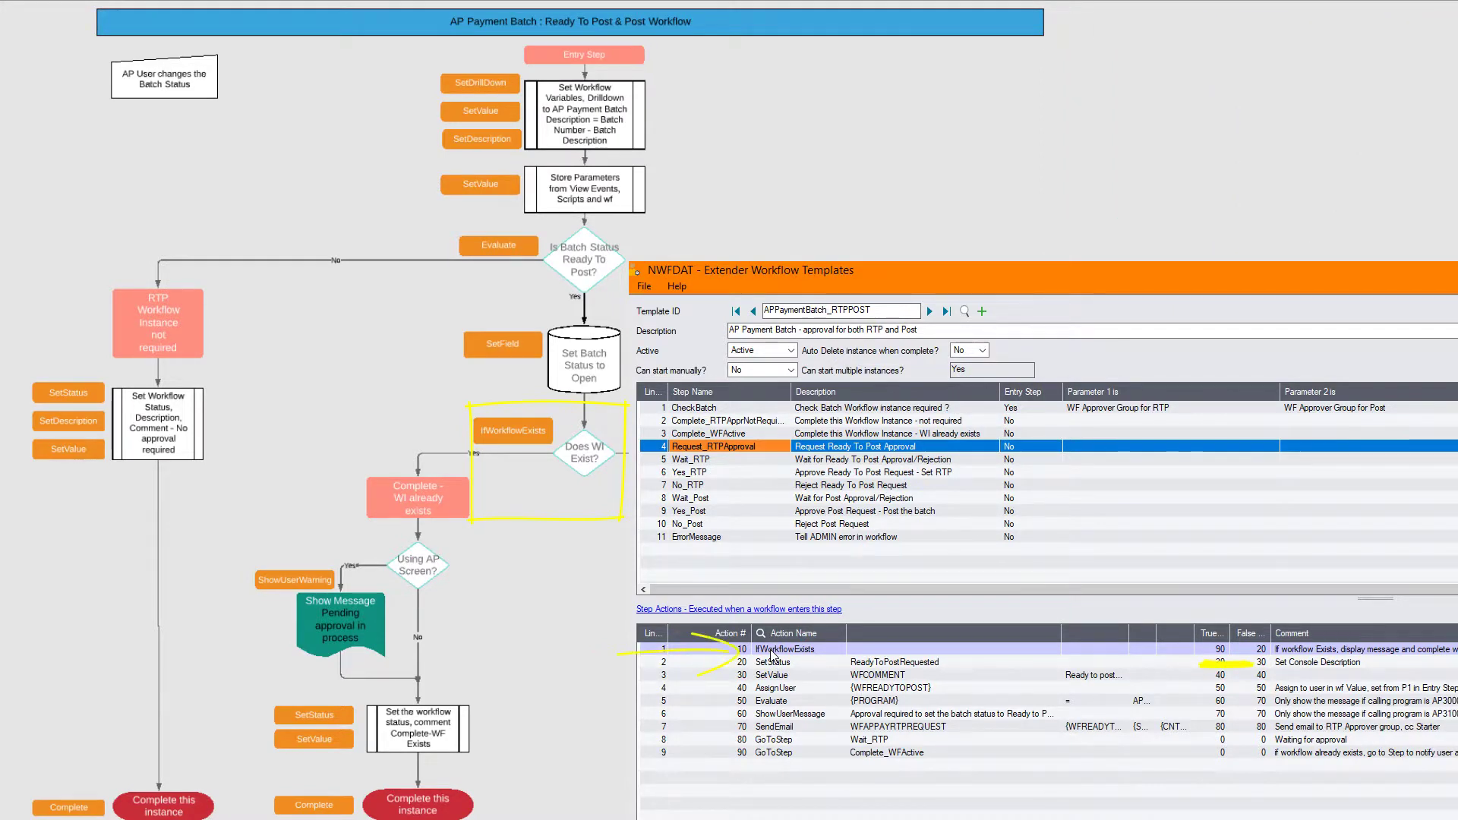
click(766, 754)
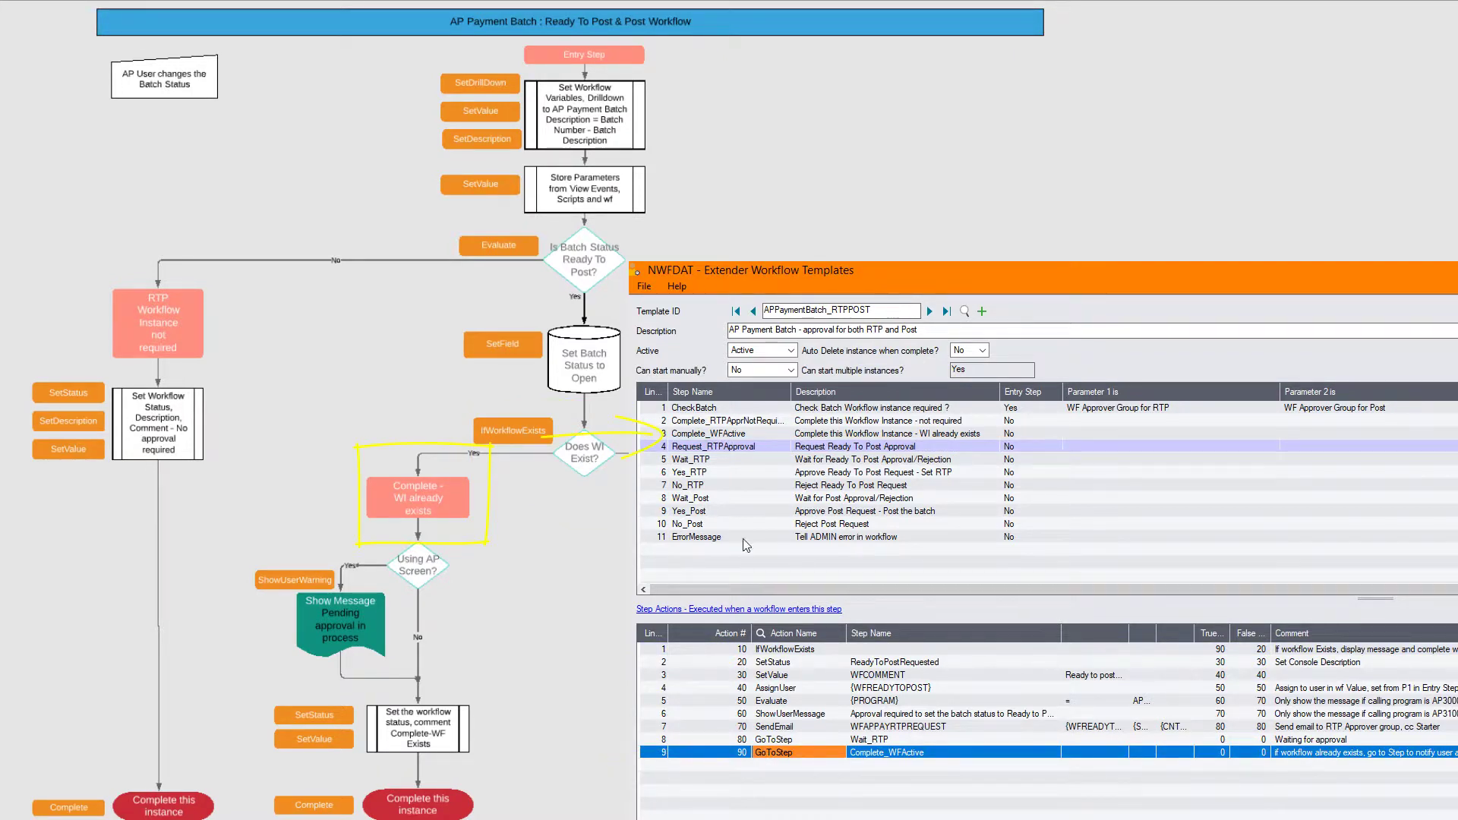
click(744, 438)
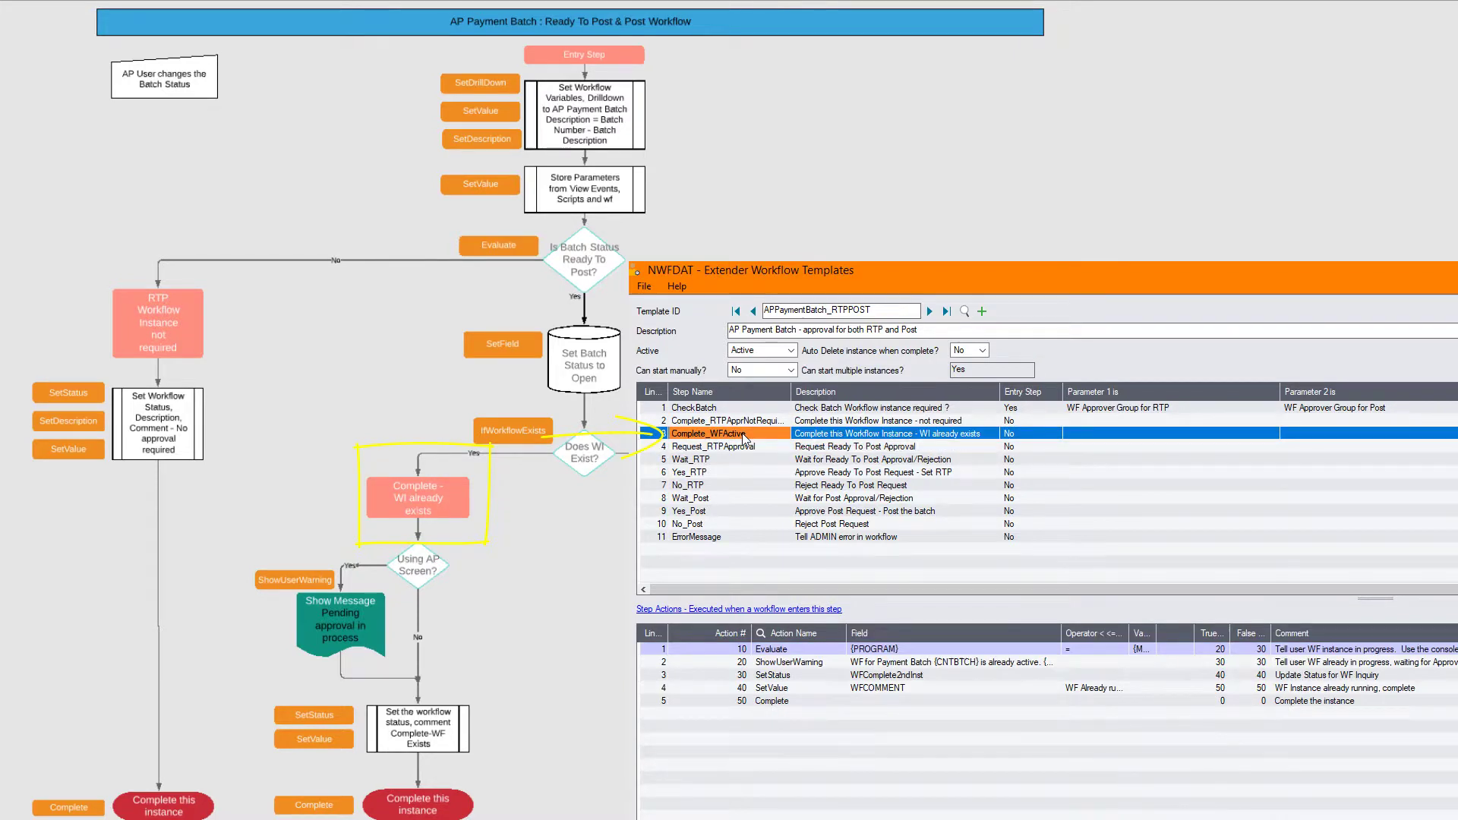
Examine Request_RTPApproval's status, comment, user assignment, evaluation and e-mail actions, then the Wait_RTP and Wait_Post approval and rejection paths
click(1454, 727)
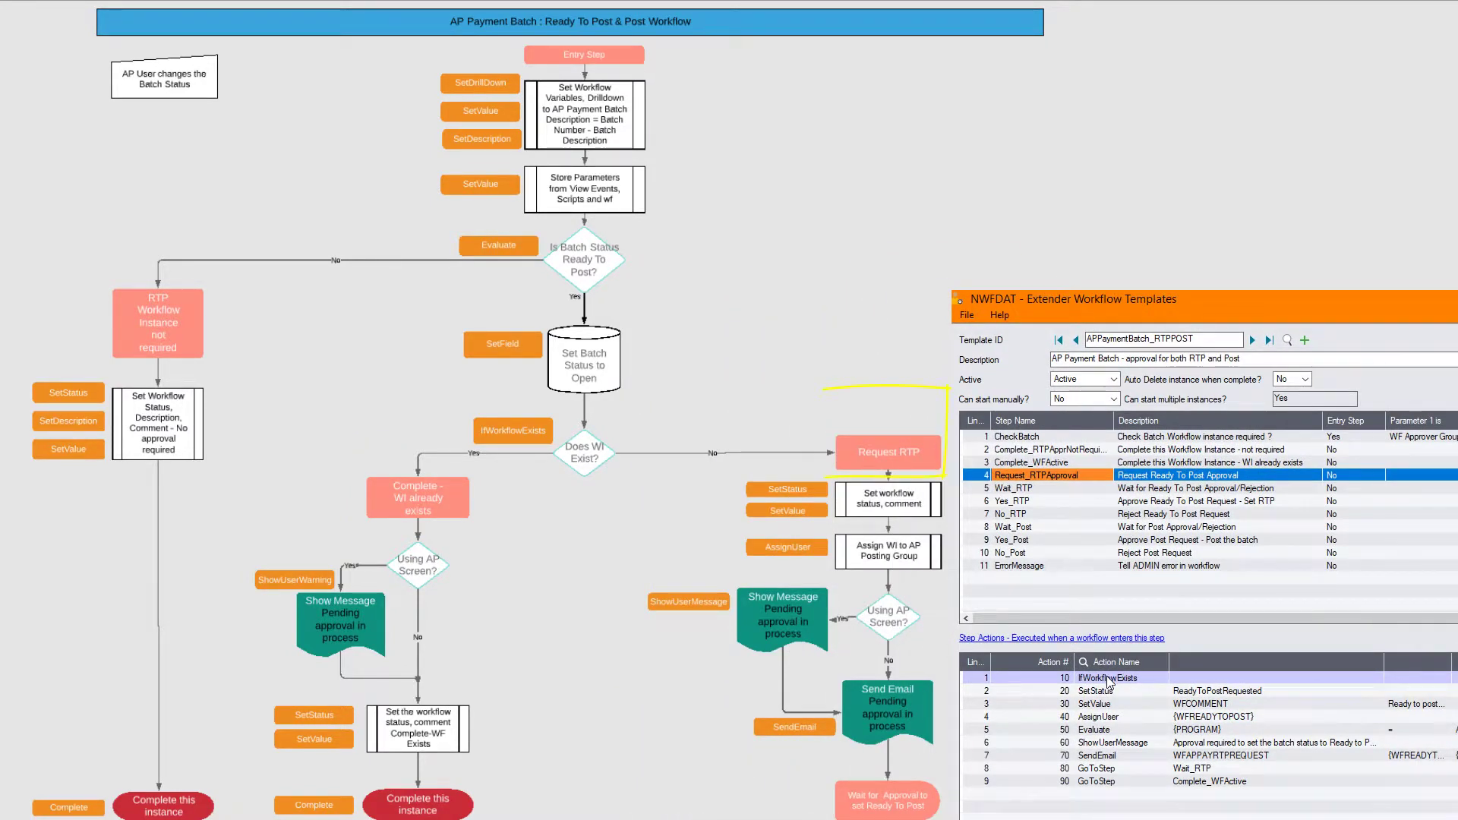
click(1115, 691)
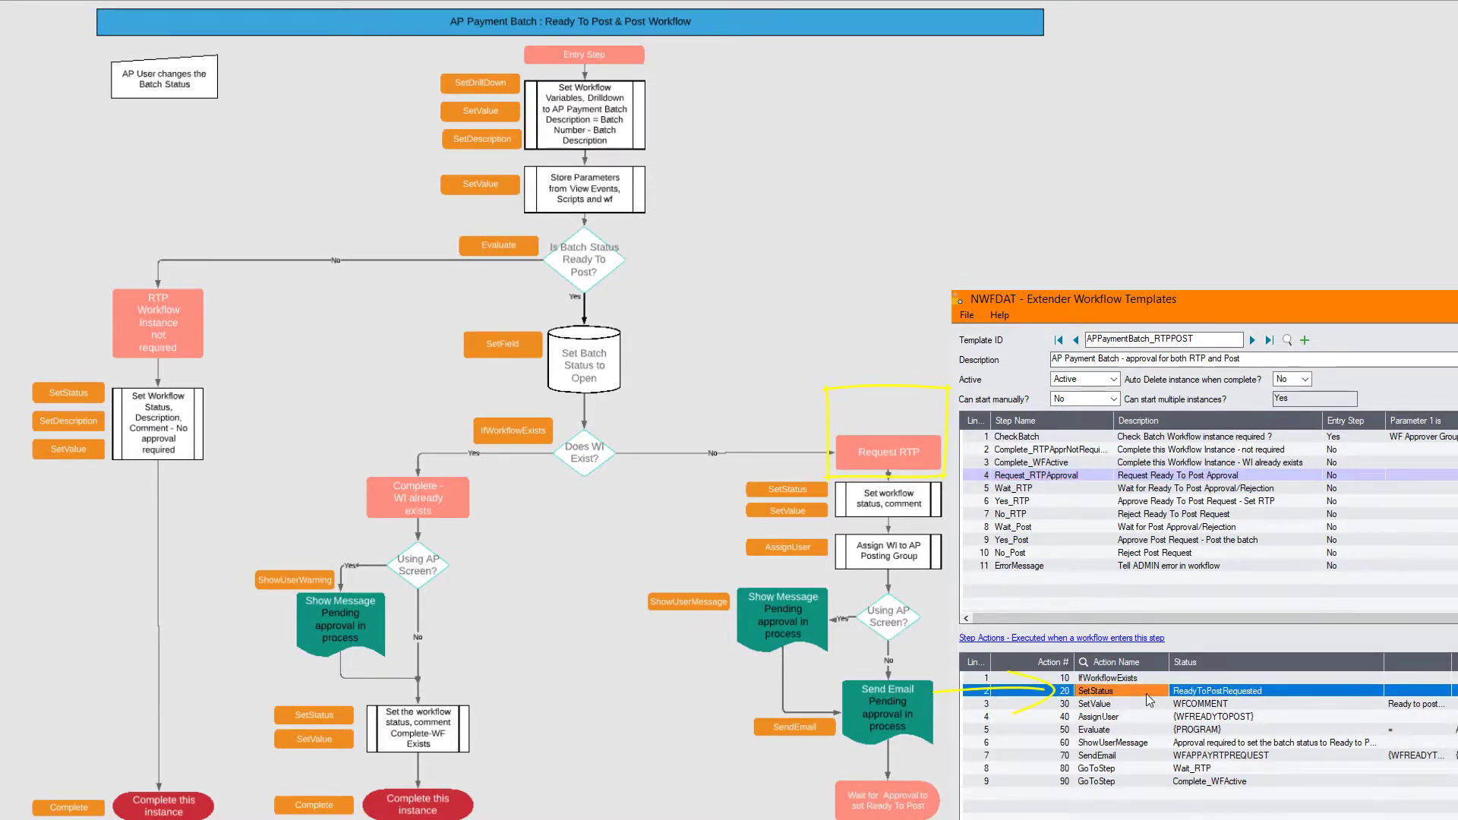
click(1123, 704)
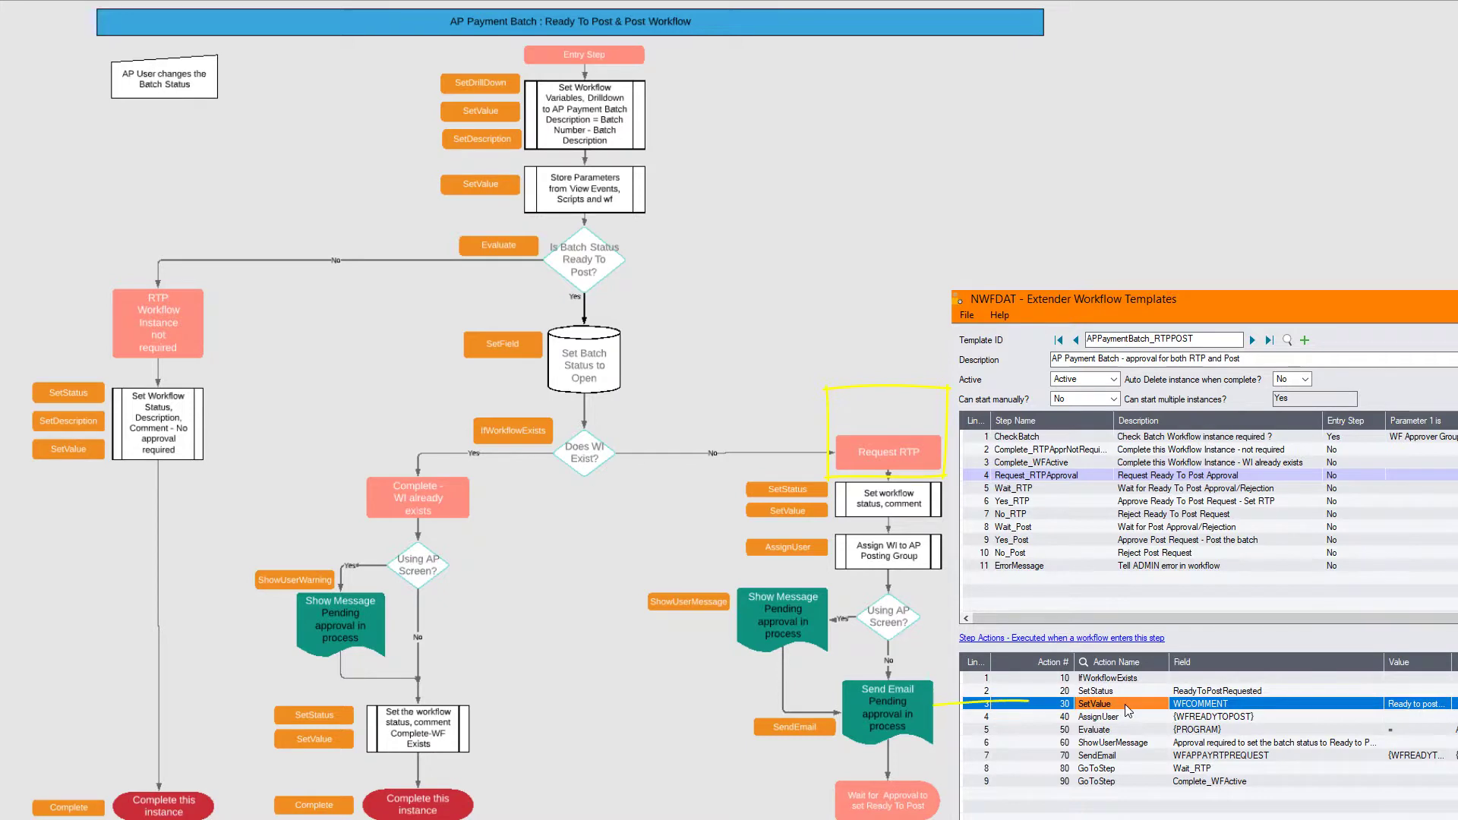
click(1122, 718)
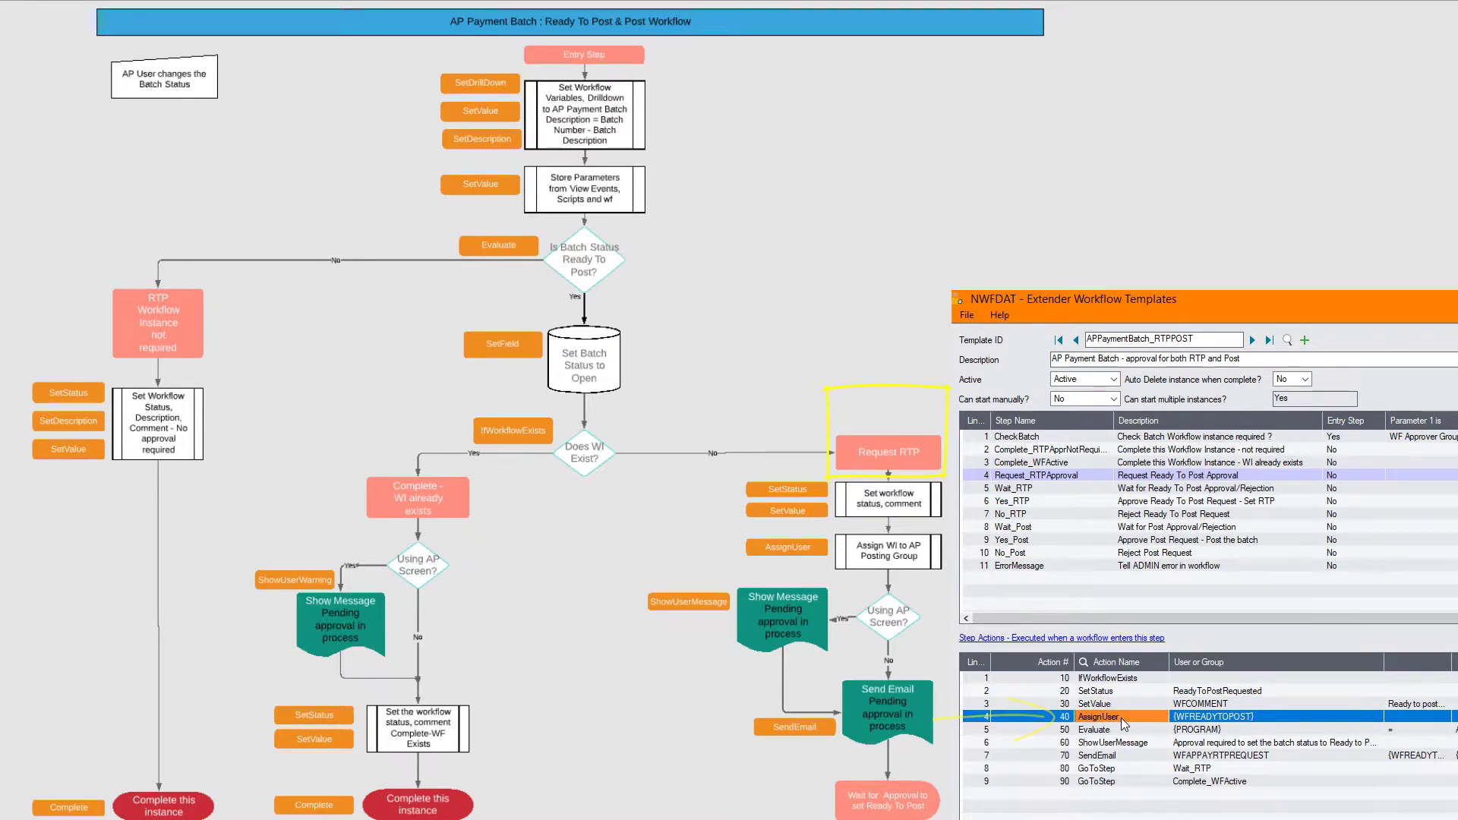
click(1119, 731)
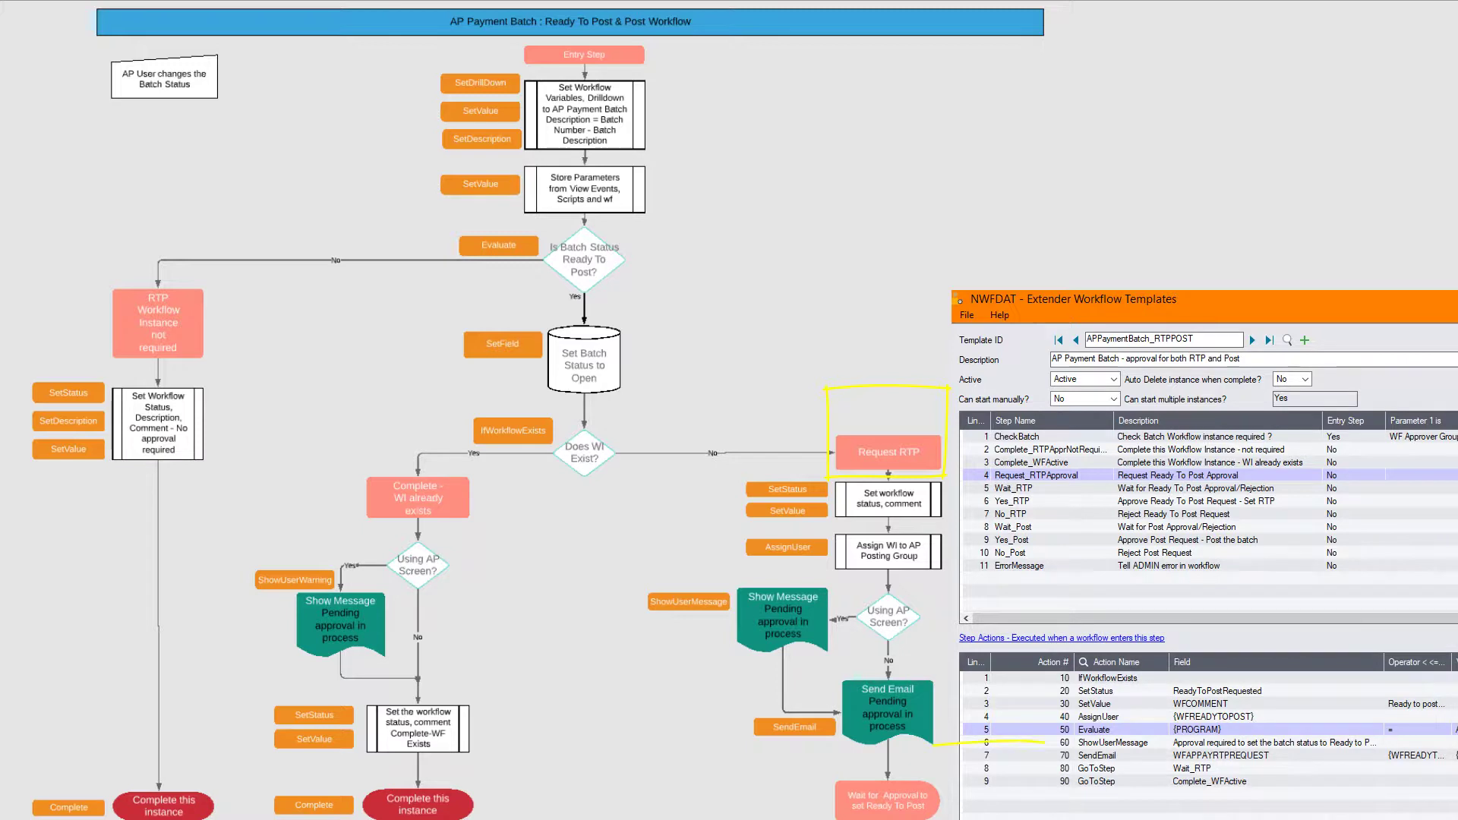
click(1253, 756)
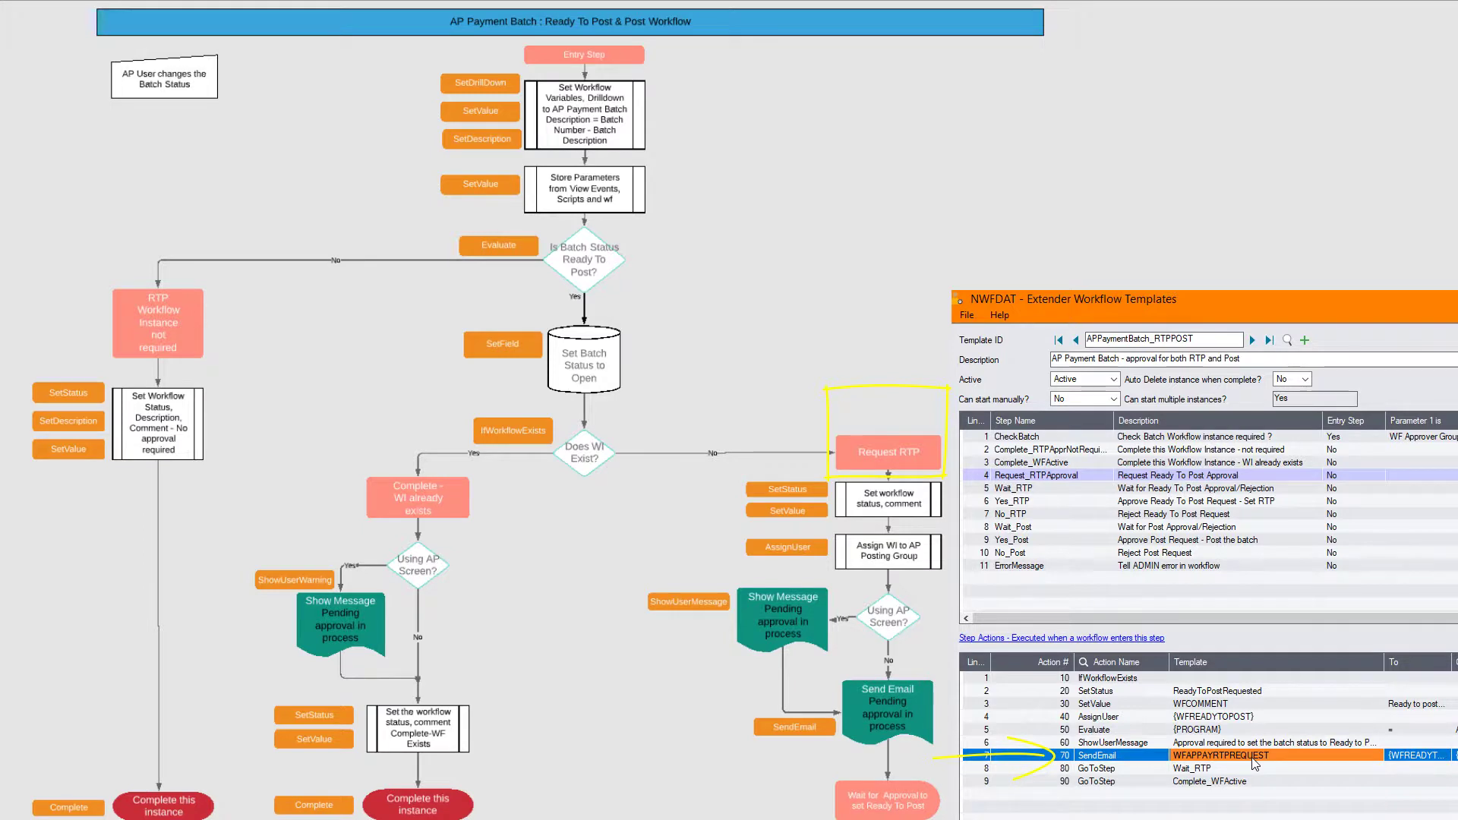
click(1208, 770)
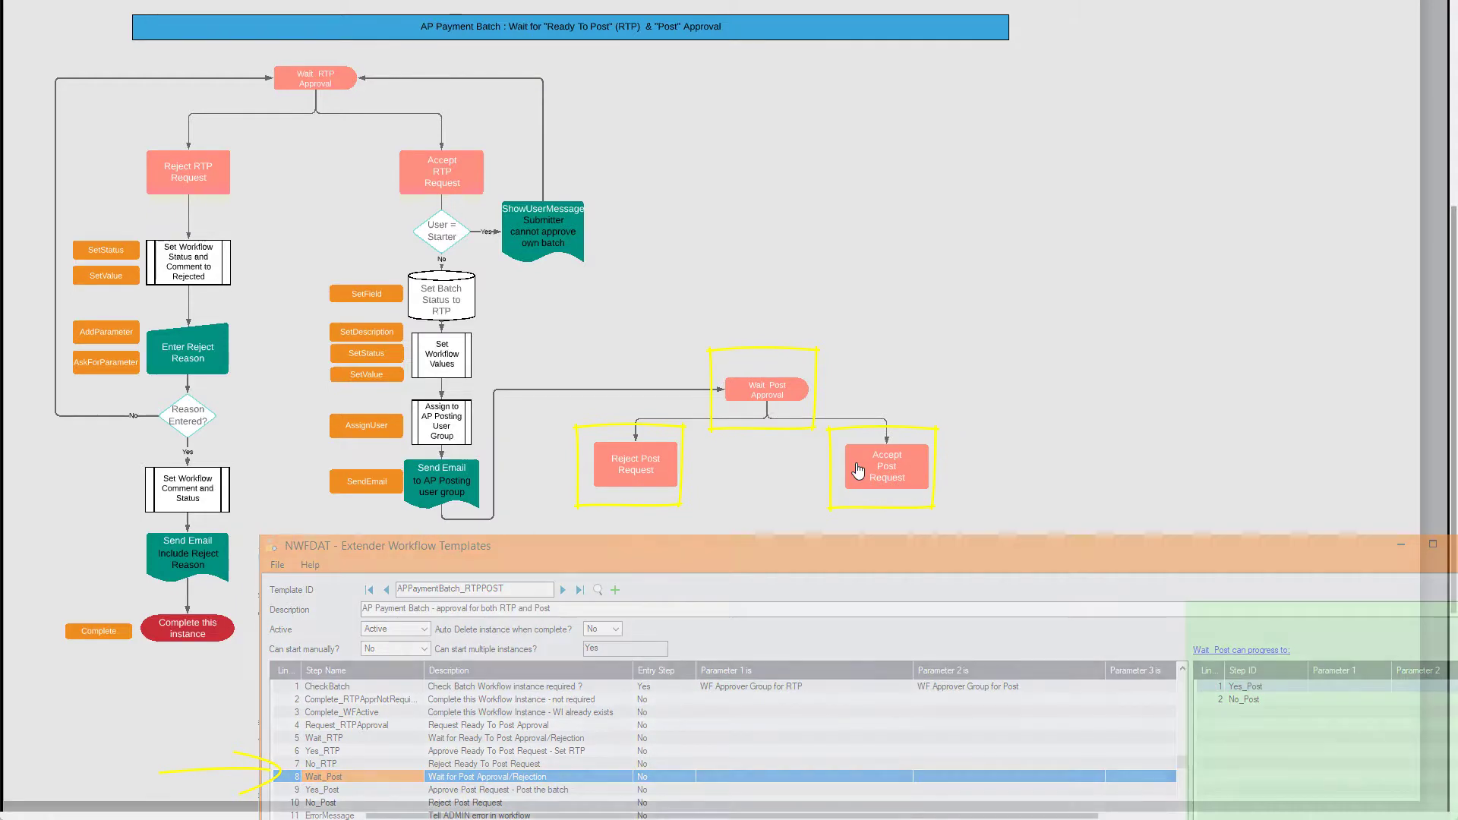
click(625, 471)
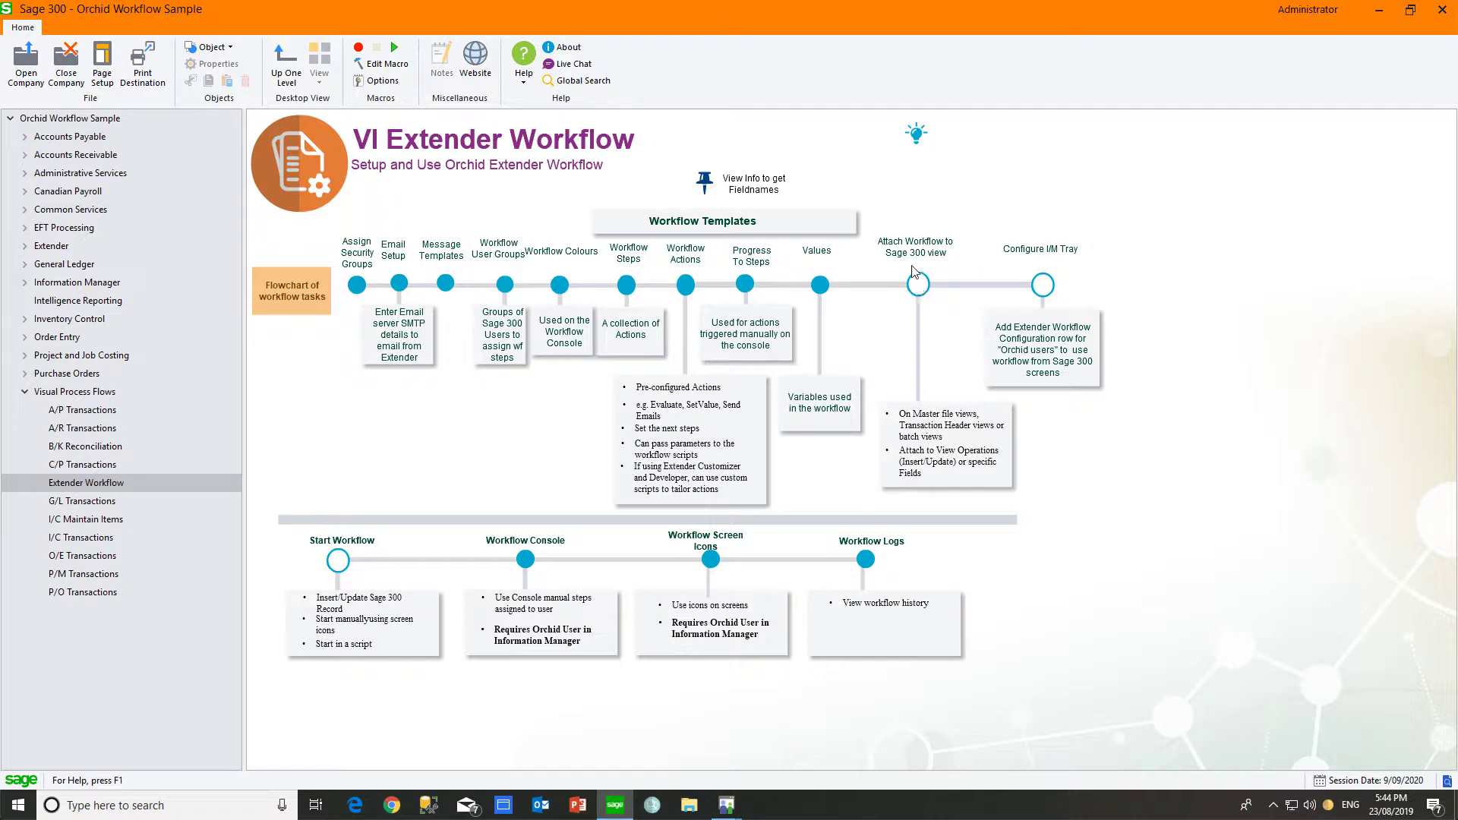
Open the workflows attached to view AP0030, Payment and Adjustment Batches, in Extender View Events, Scripts and Workflow
click(917, 287)
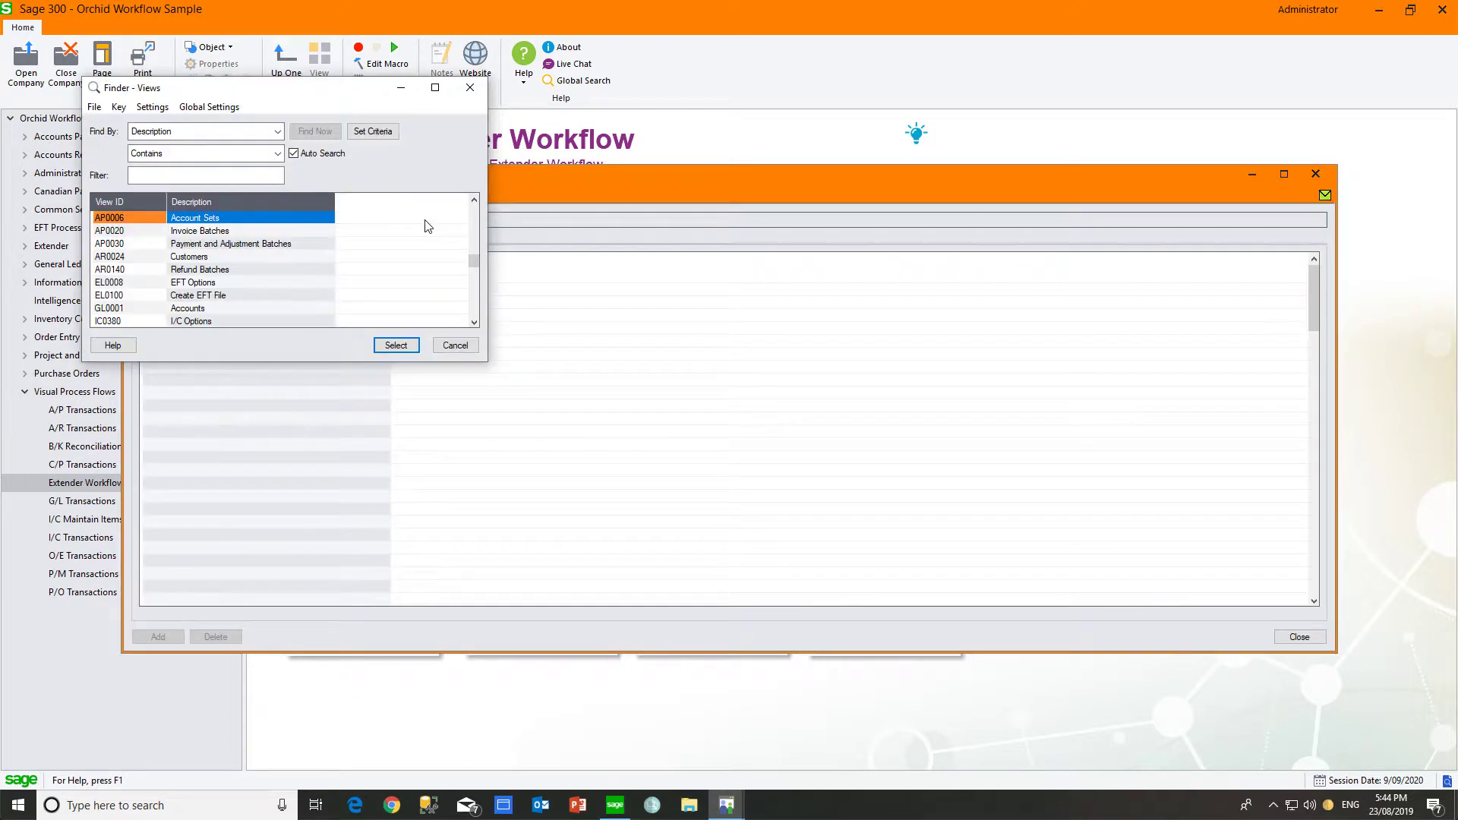
click(277, 246)
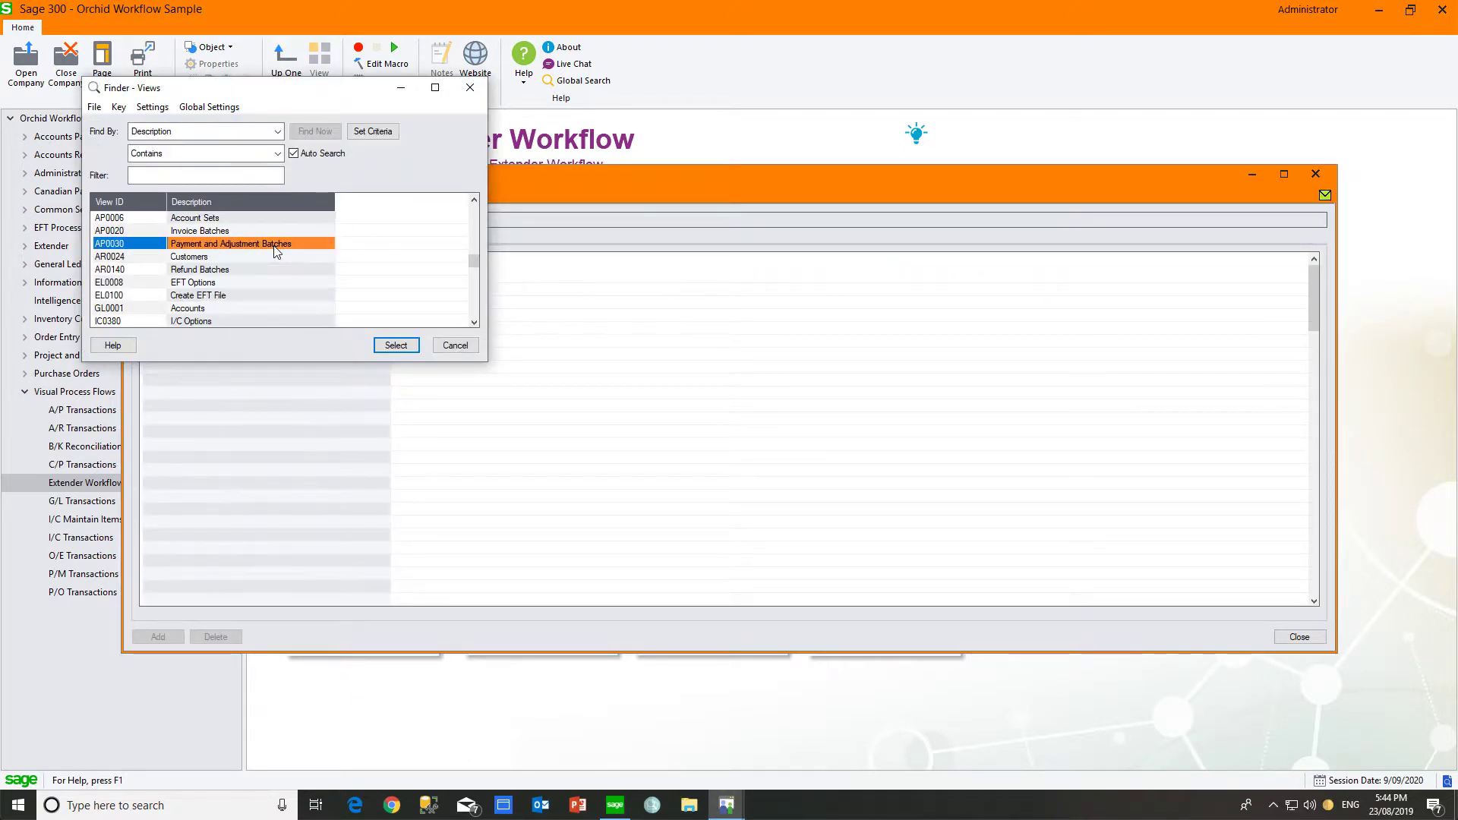
click(409, 351)
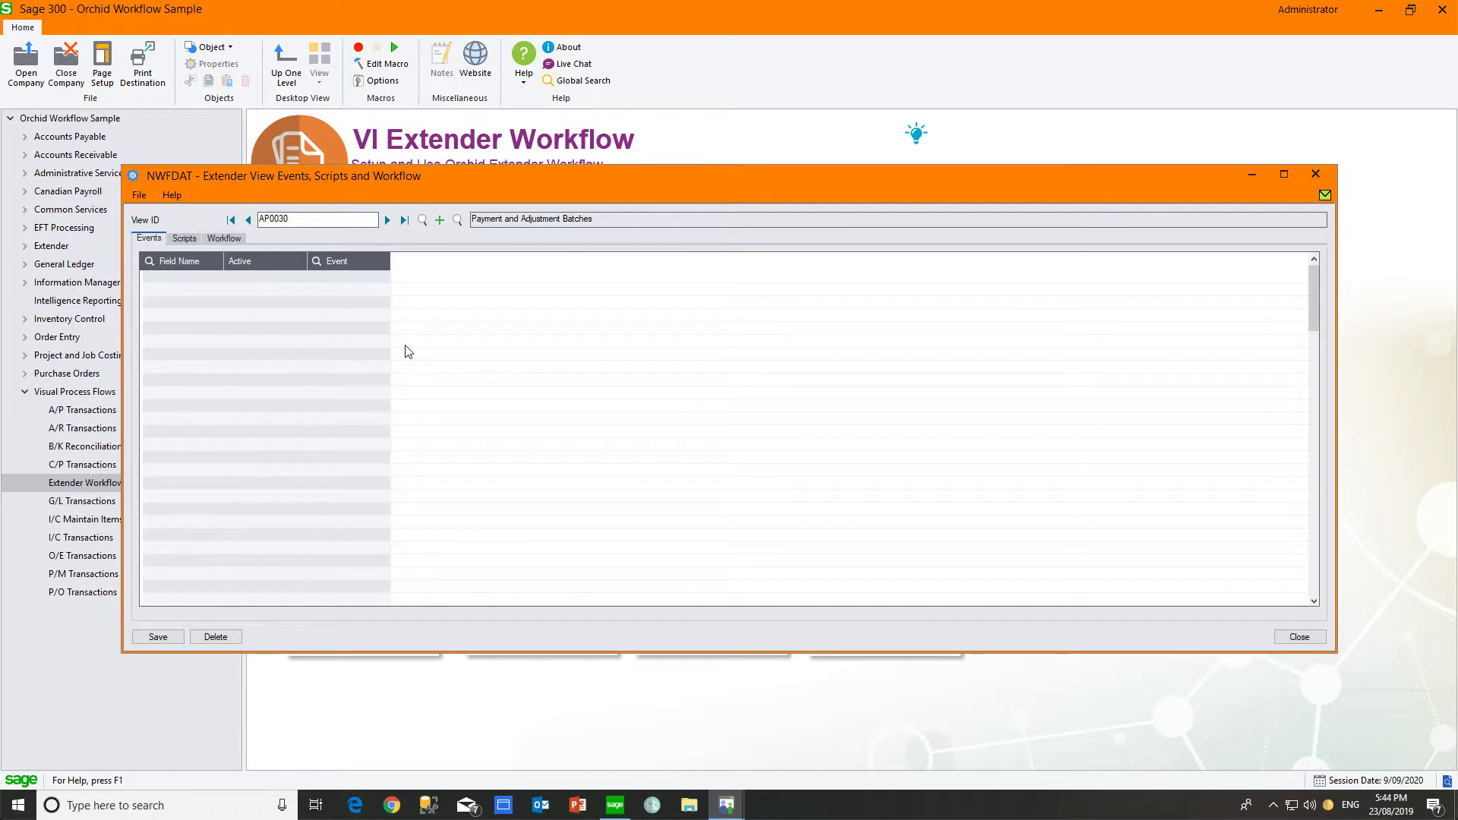
click(223, 239)
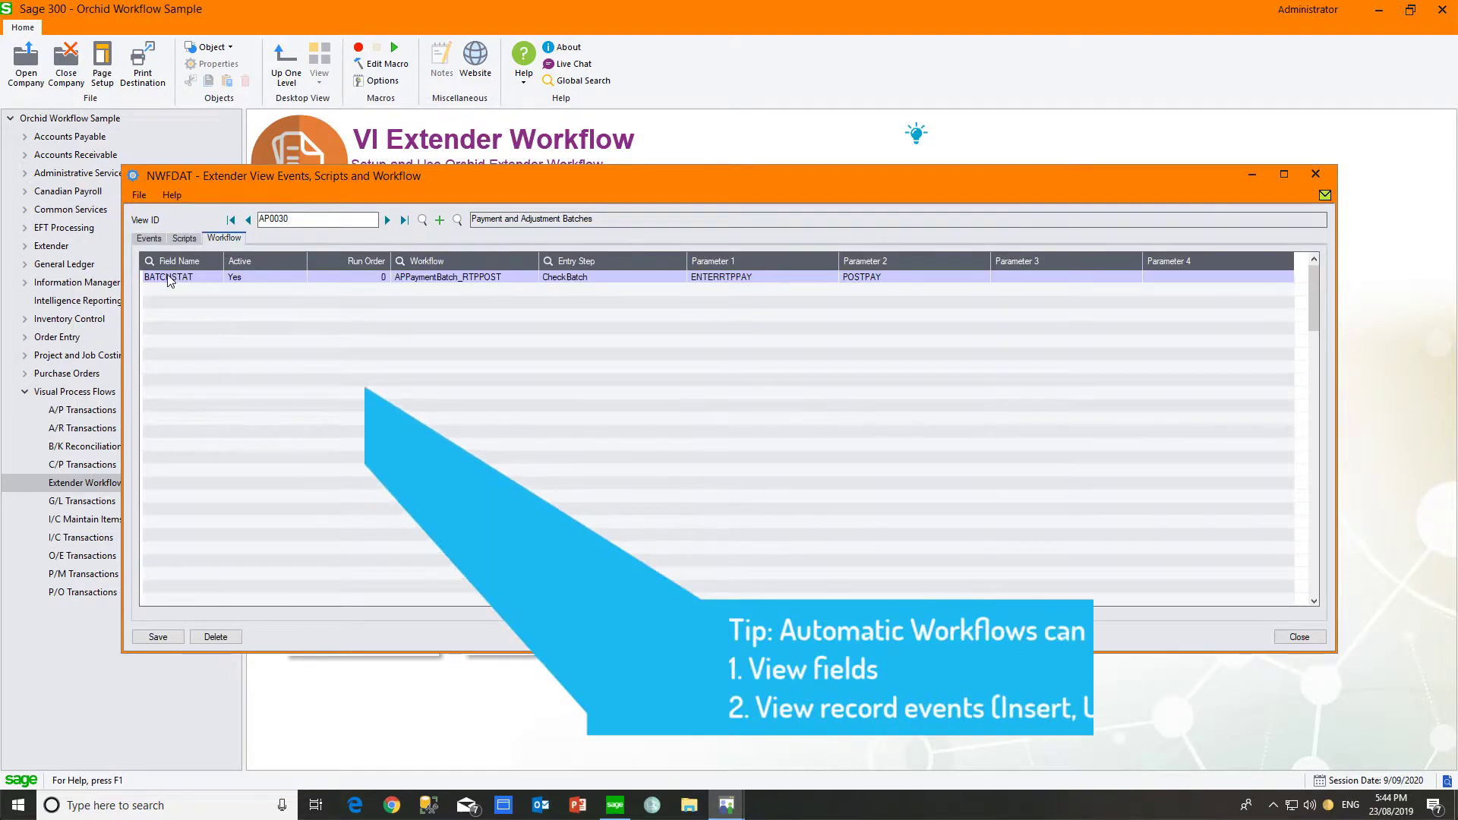
Review the BATCHSTAT field's attached workflow, its entry step, and the user groups passed as Parameter 1 and Parameter 2
click(165, 278)
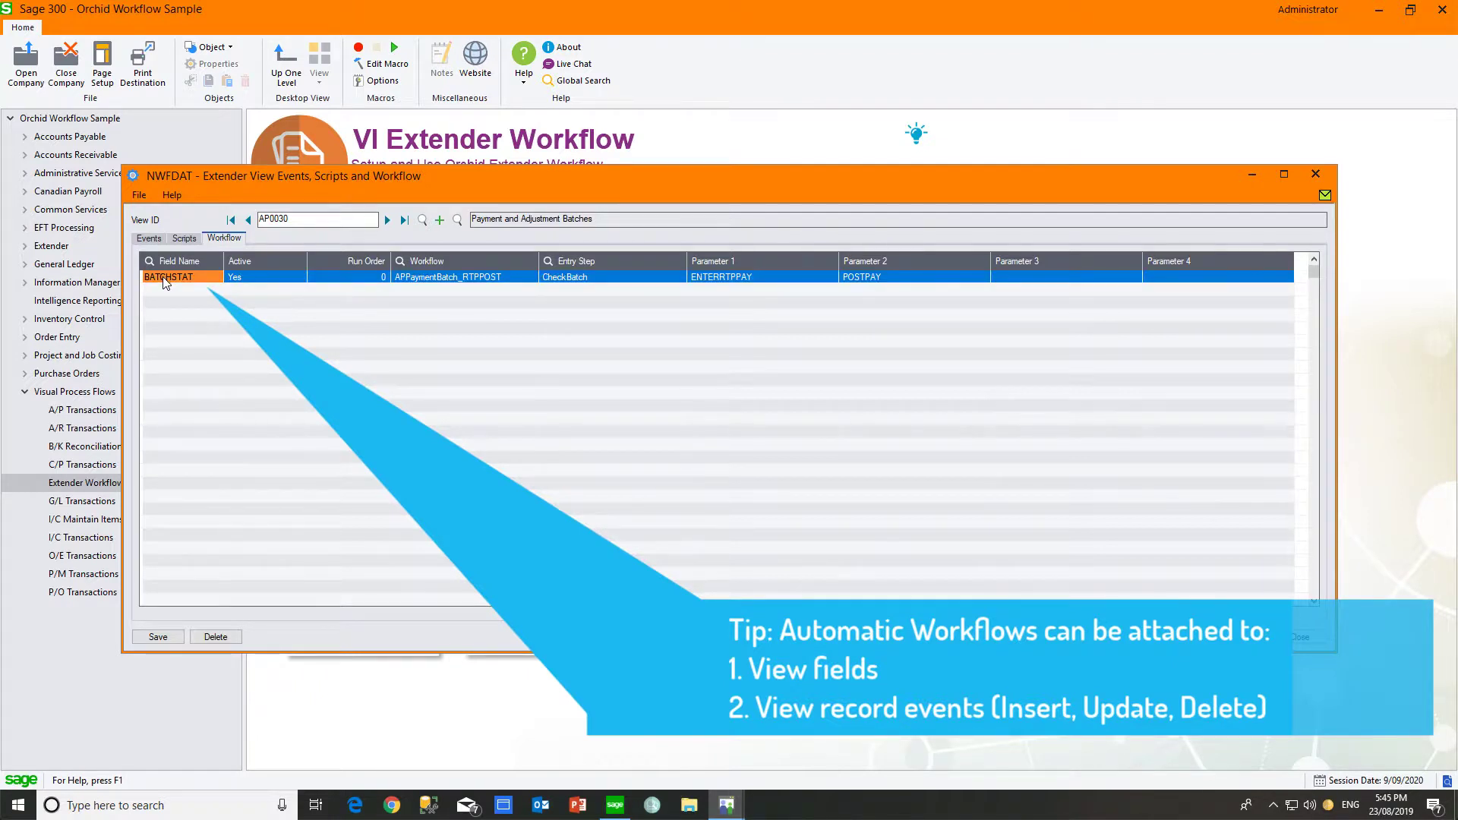
click(455, 279)
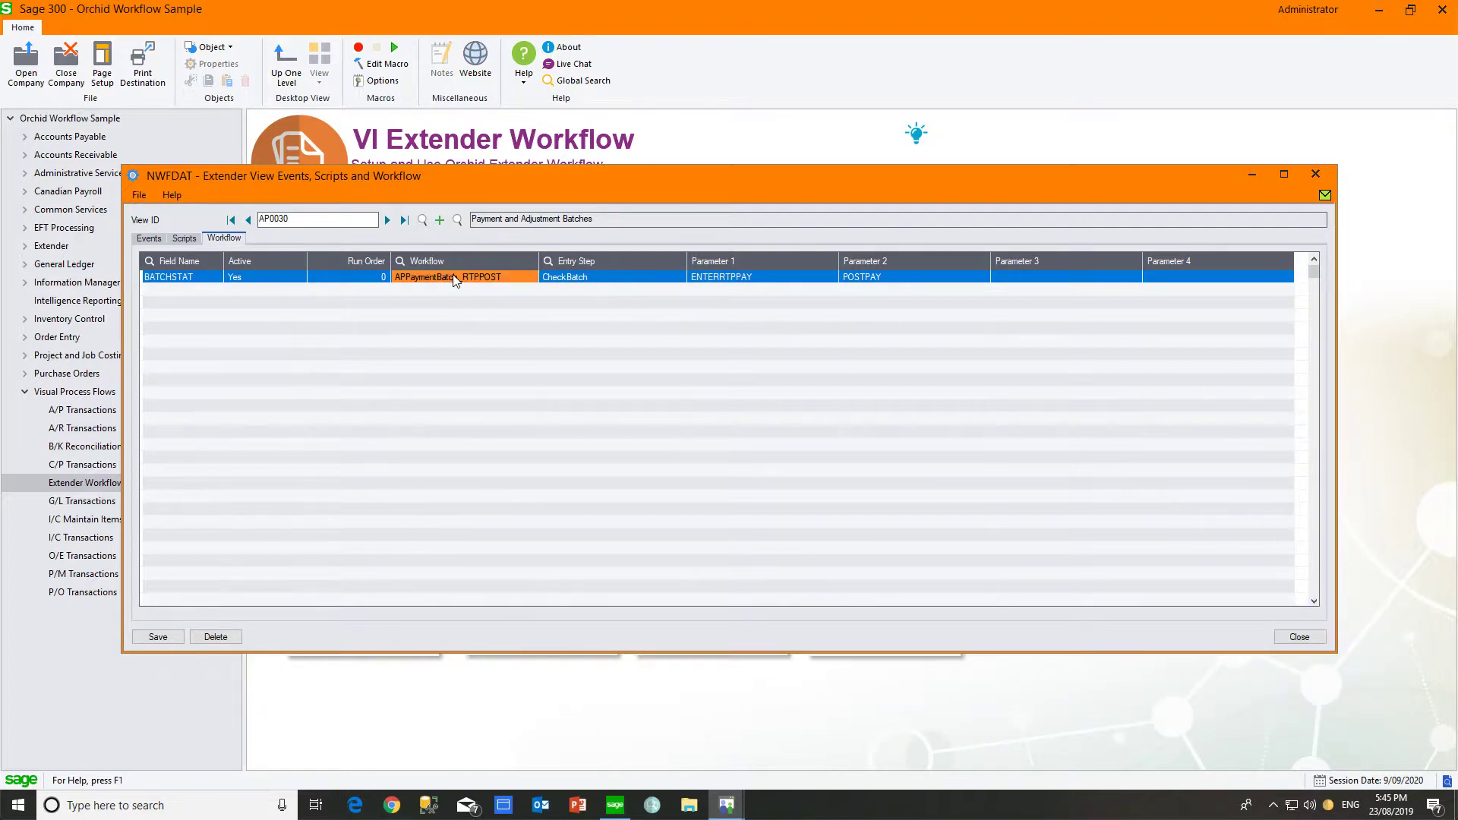
click(598, 280)
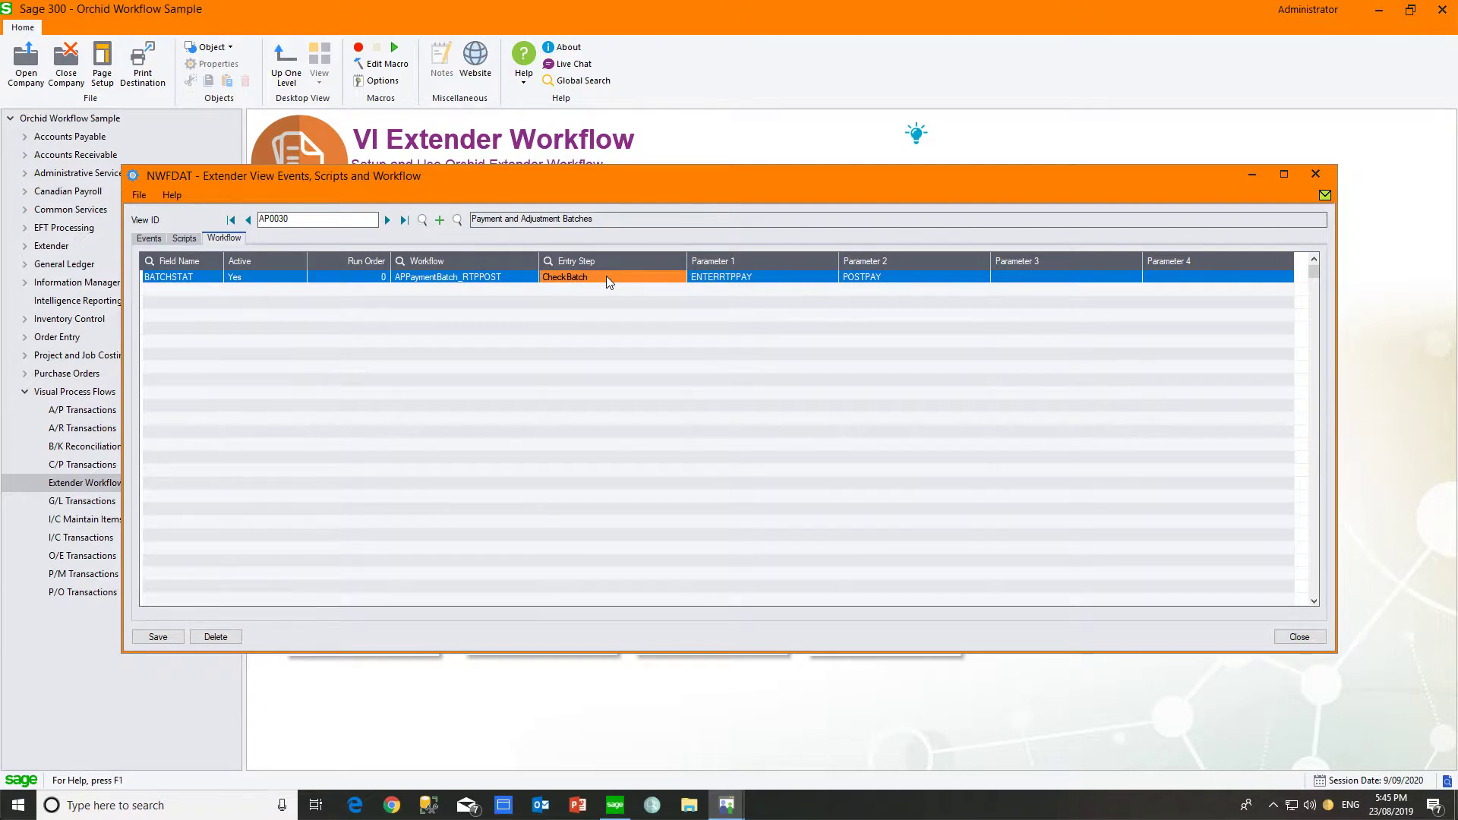
double_click(606, 275)
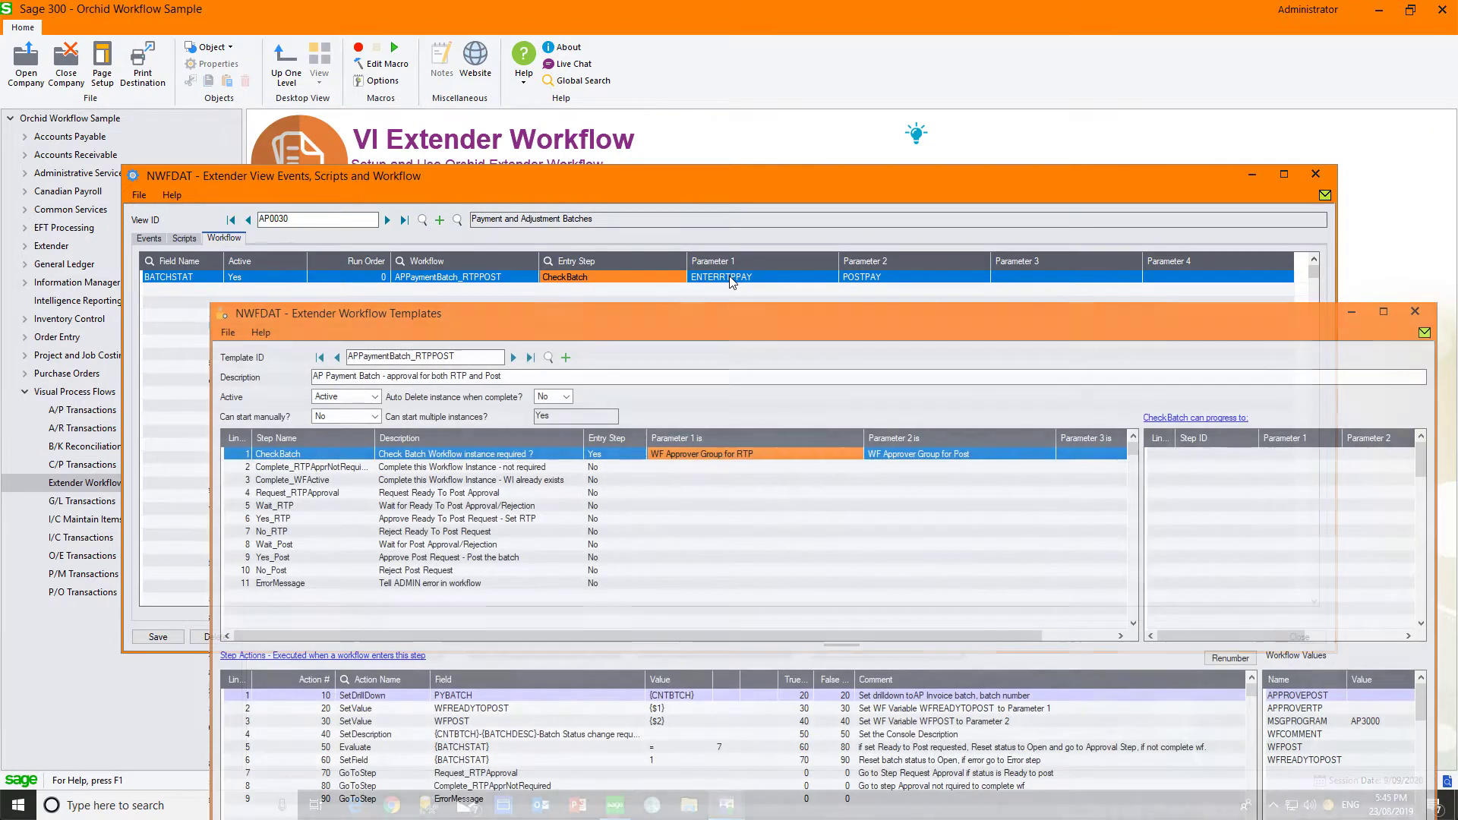
click(768, 278)
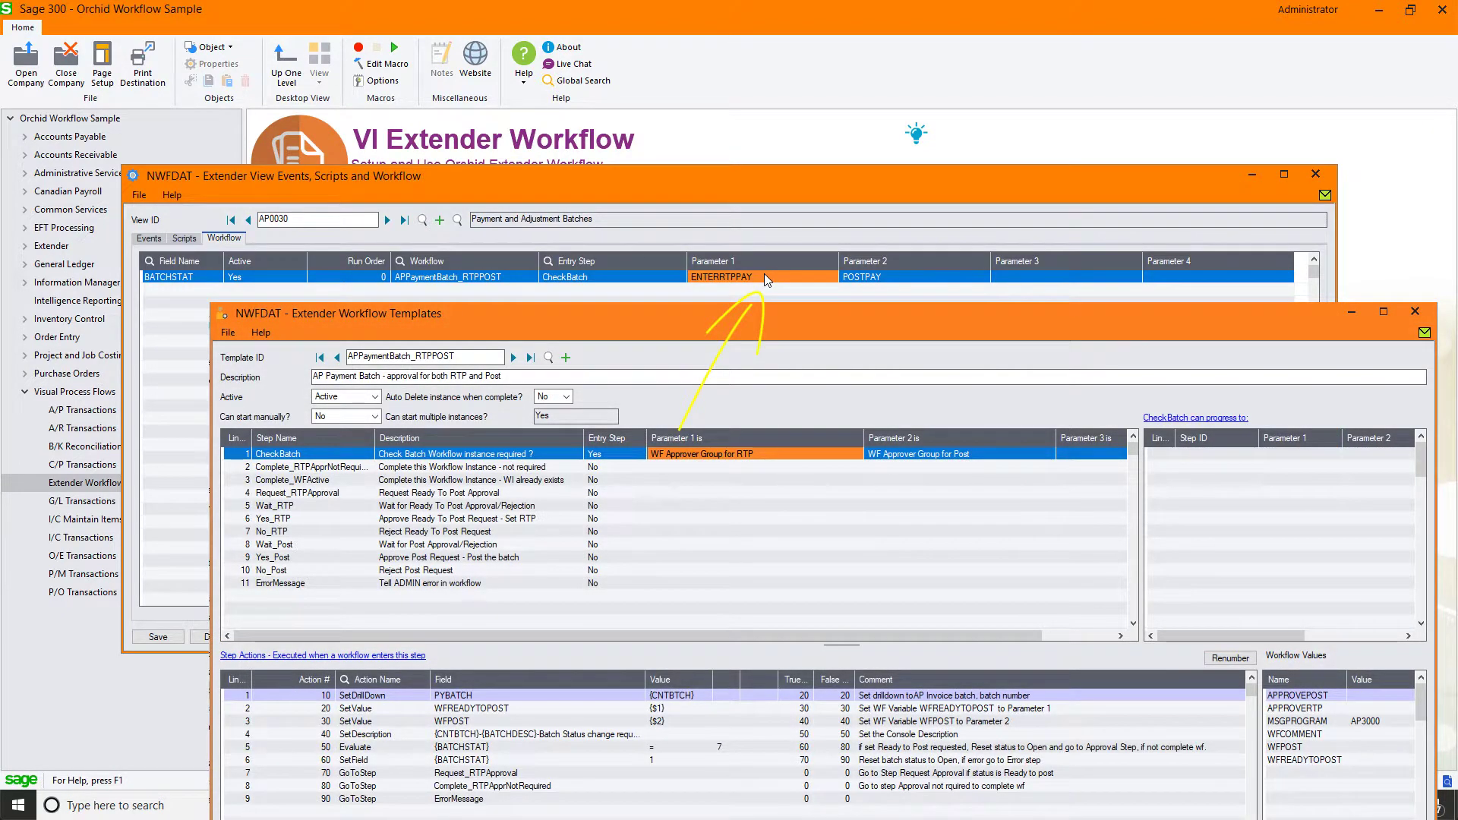
click(918, 276)
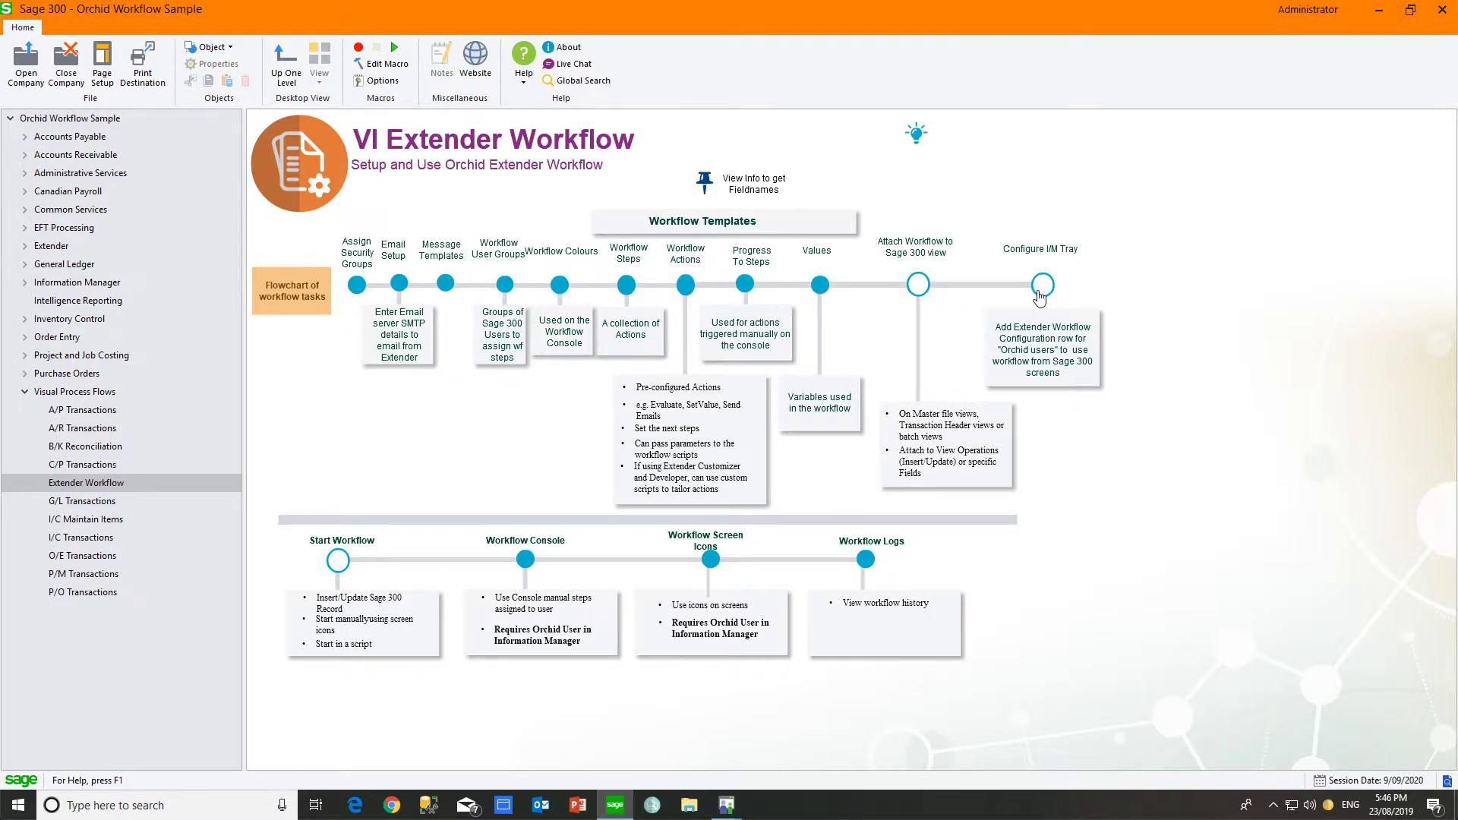
Open the Information Manager tray options, check the Orchid User setting, and close the options
right_click(1329, 805)
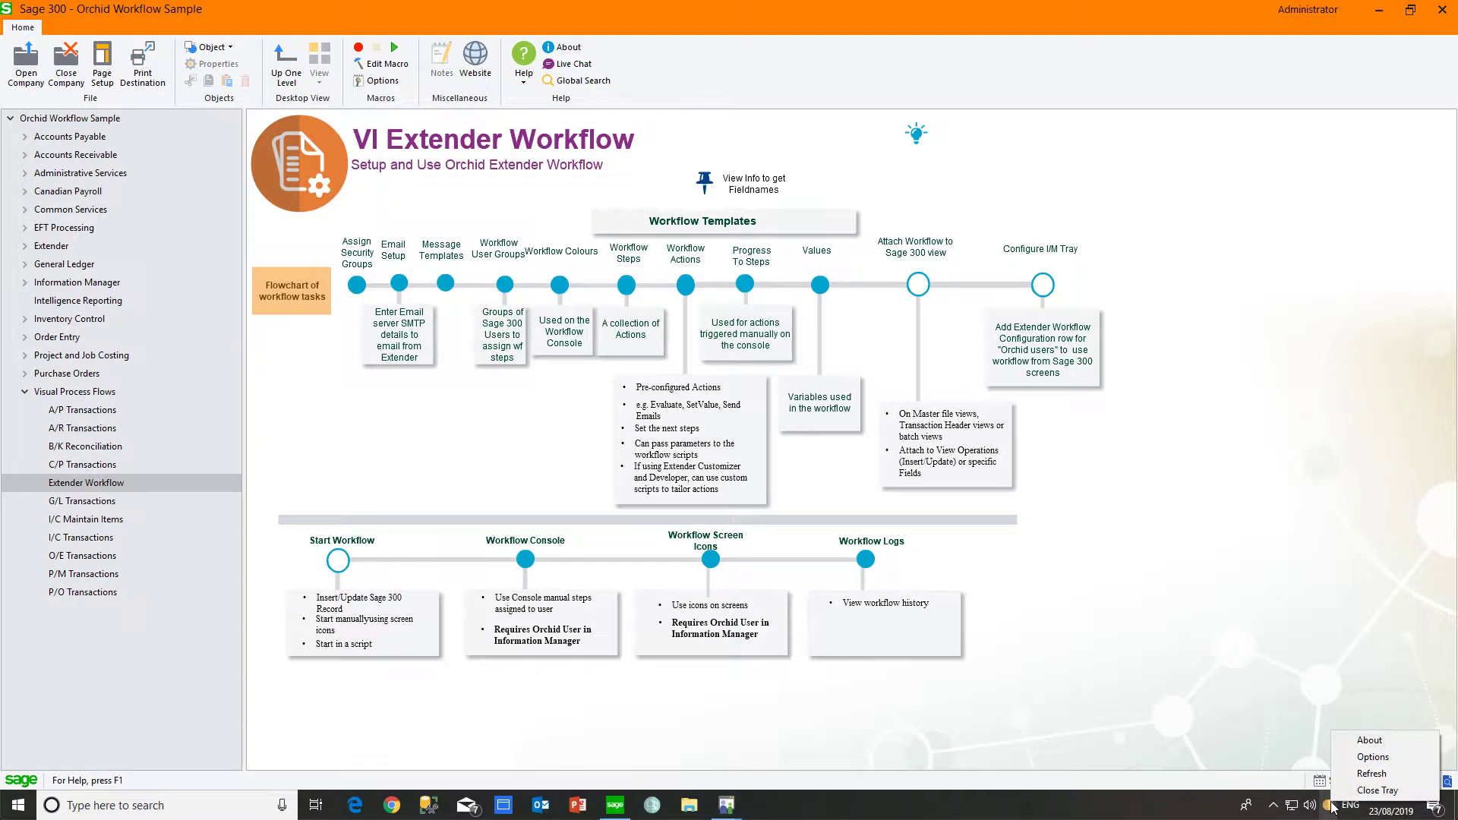
click(1377, 757)
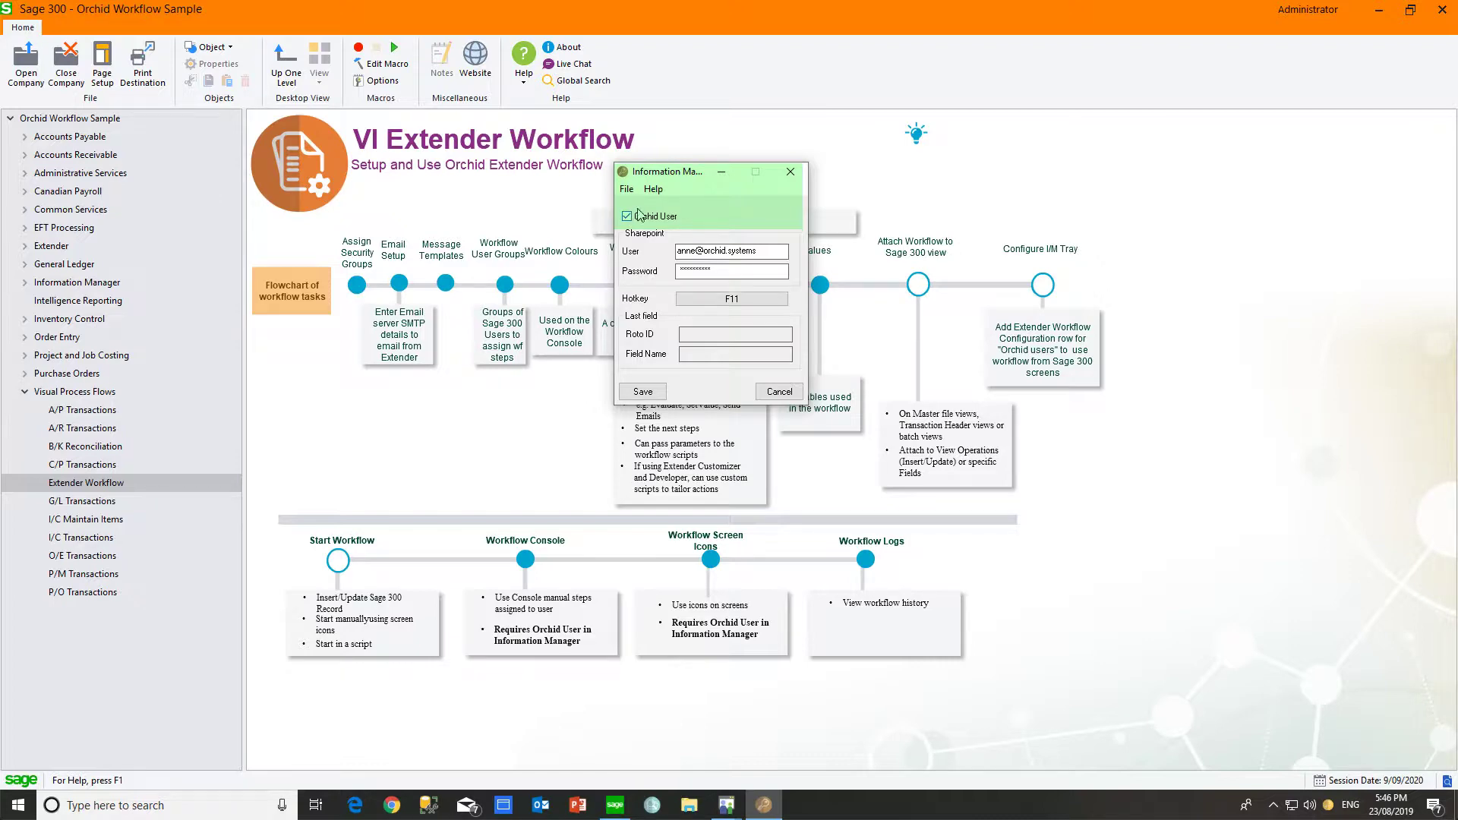
click(791, 173)
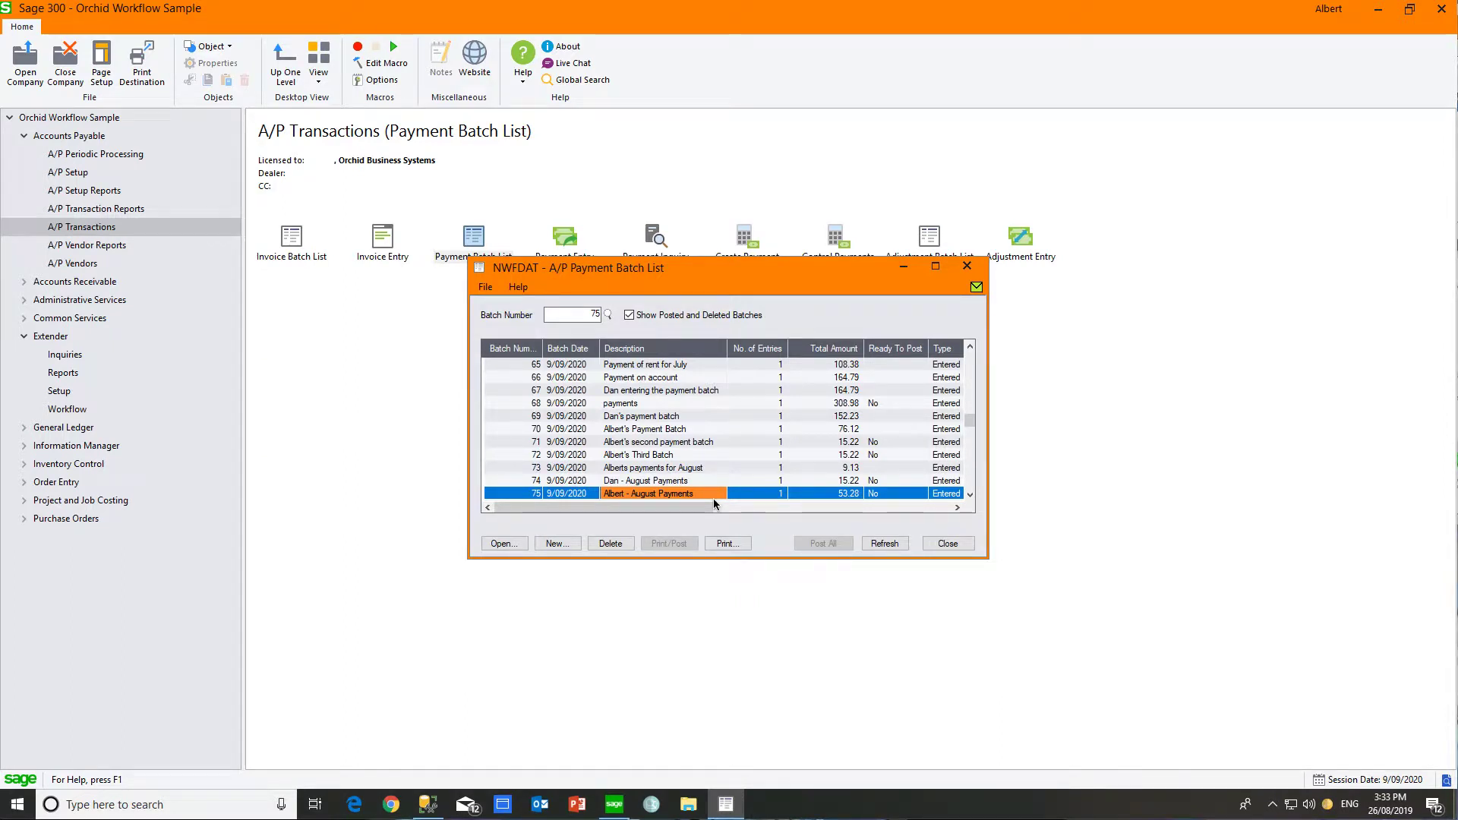
Request Ready To Post status for payment batch 75, and for payment batch 74
click(876, 495)
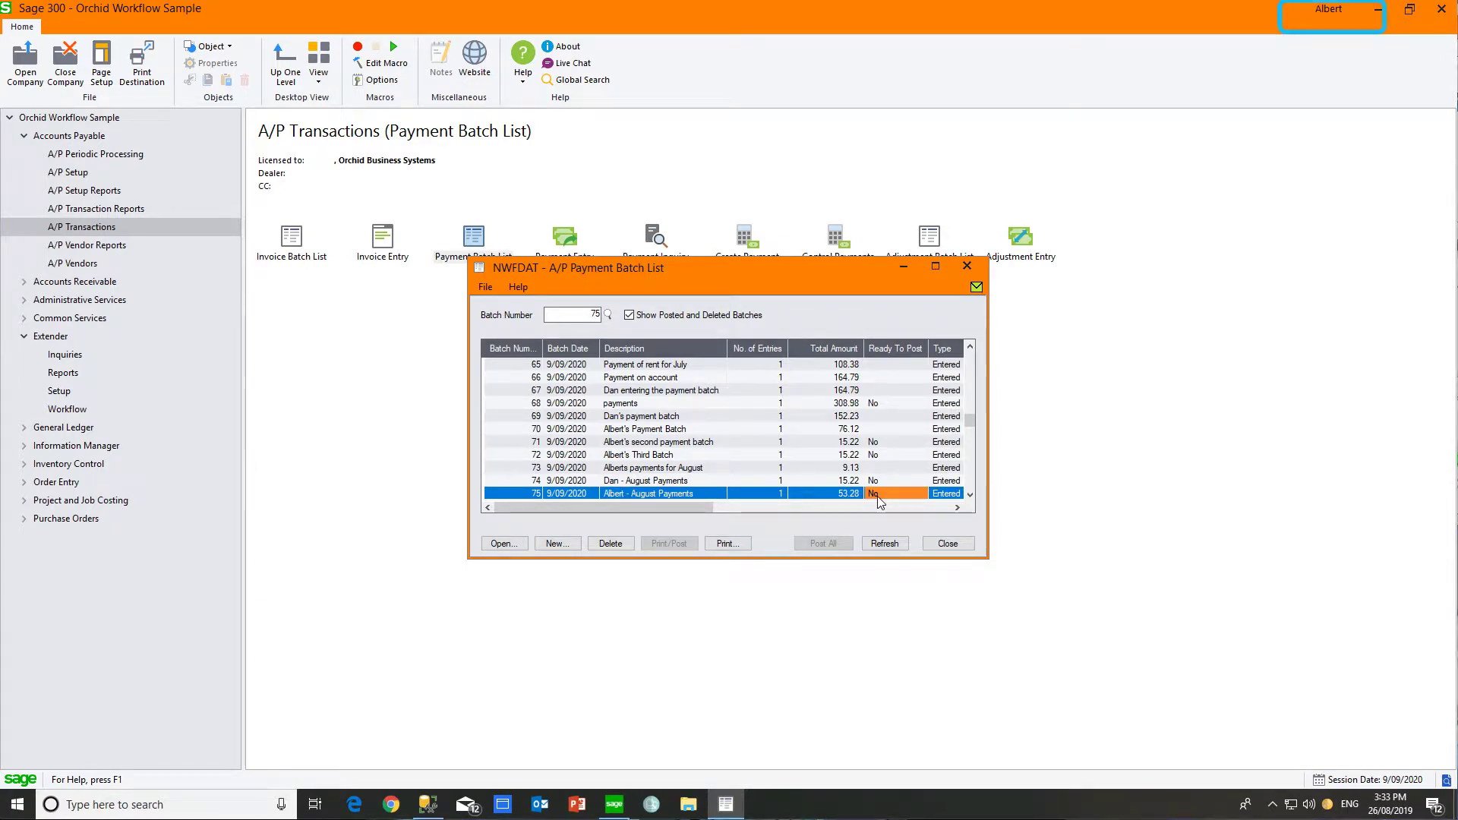
double_click(877, 497)
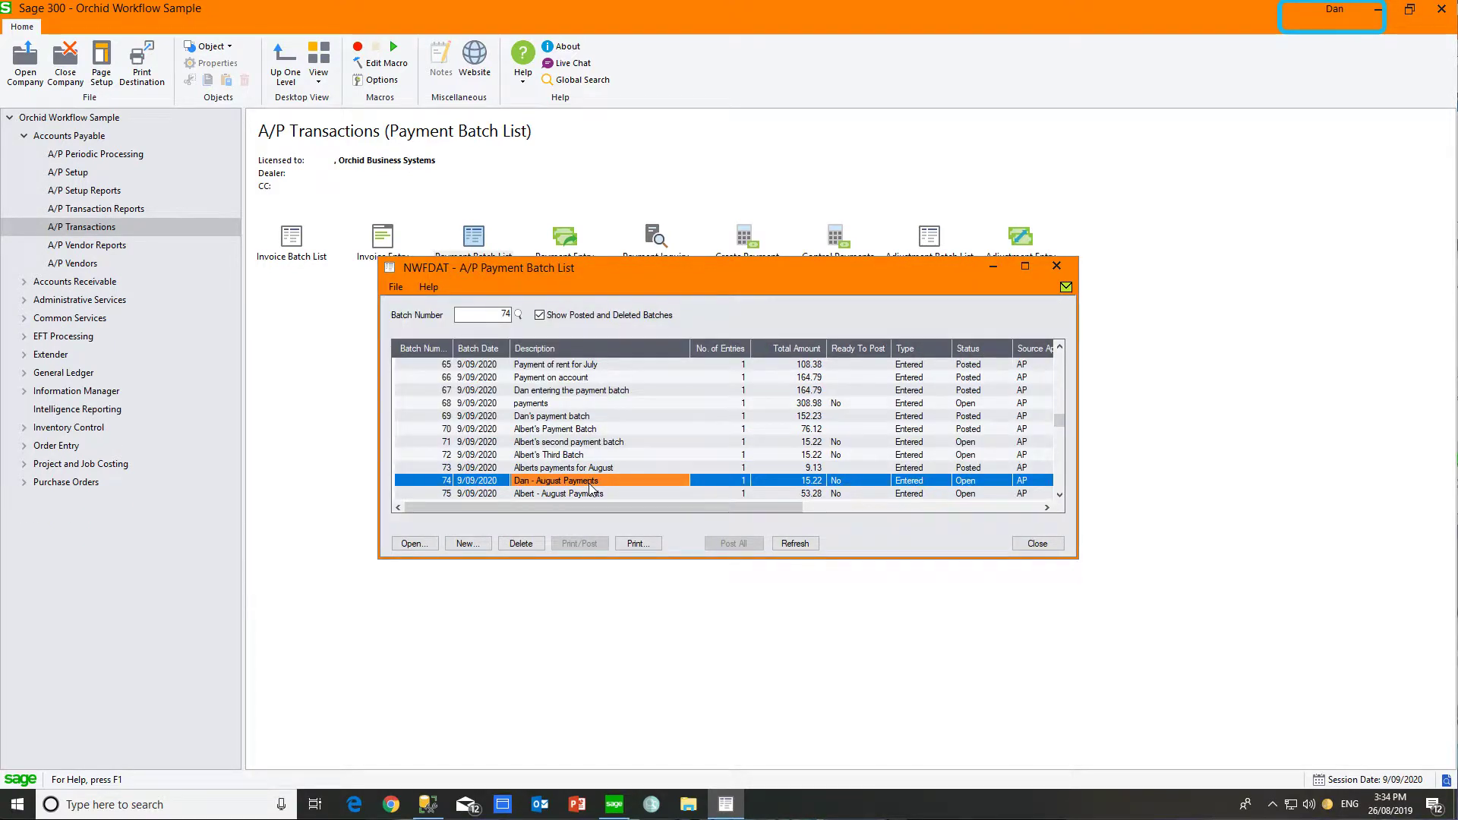
click(842, 482)
double_click(842, 481)
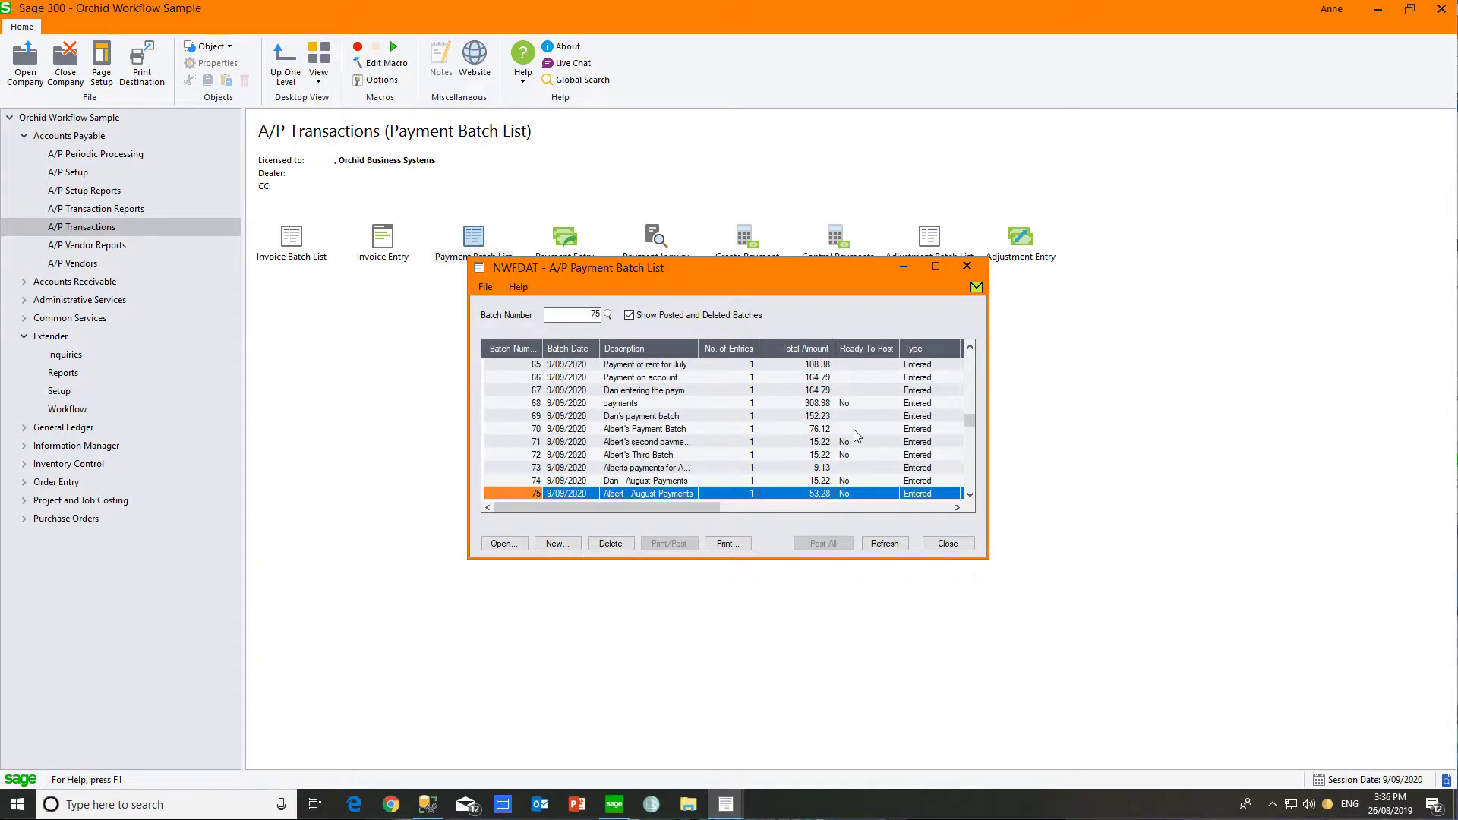
Try to change Ready To Post on payment batch 74 again, and open the Workflow Summary Log
click(849, 481)
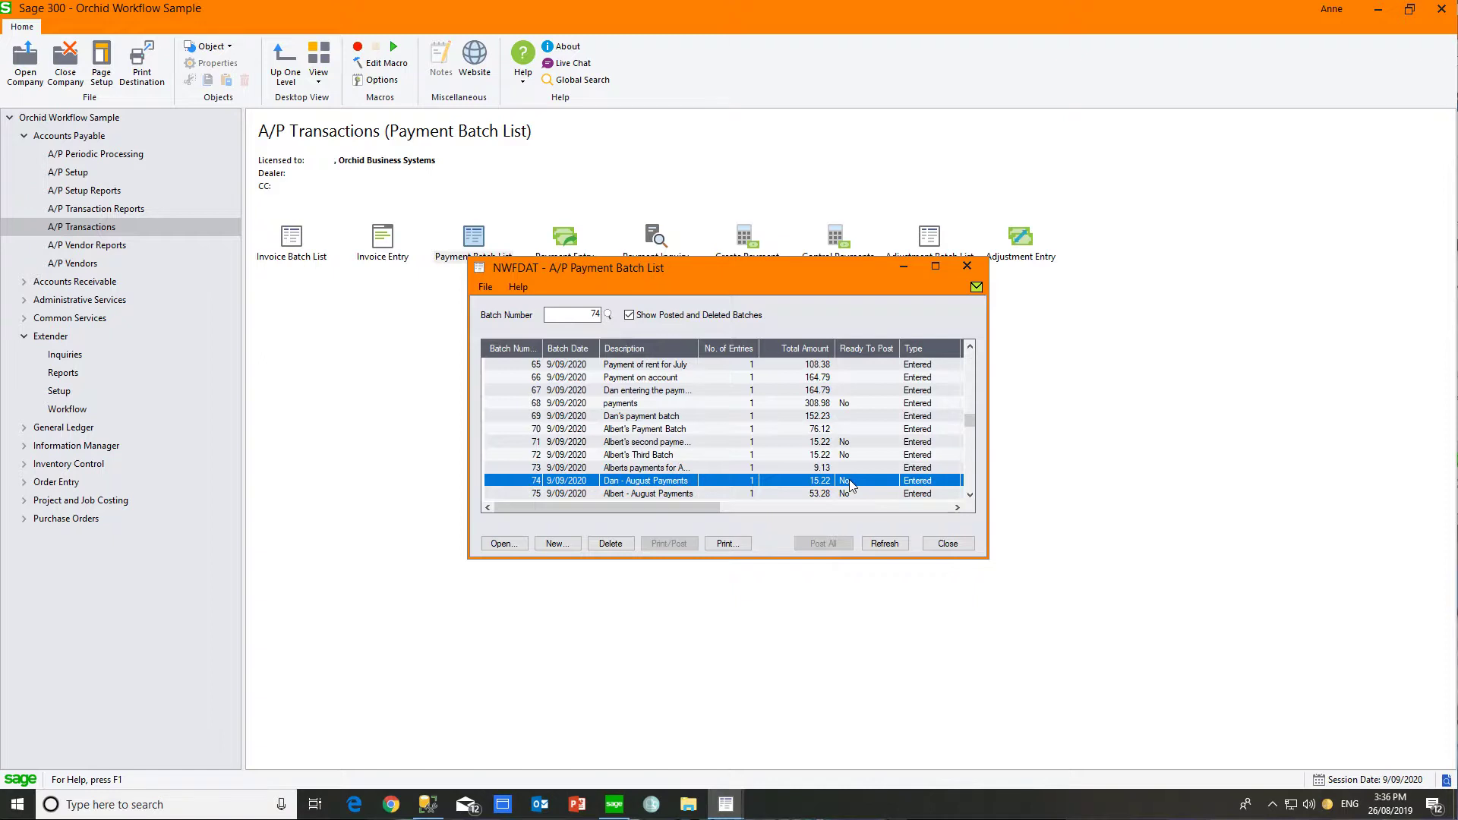
double_click(849, 481)
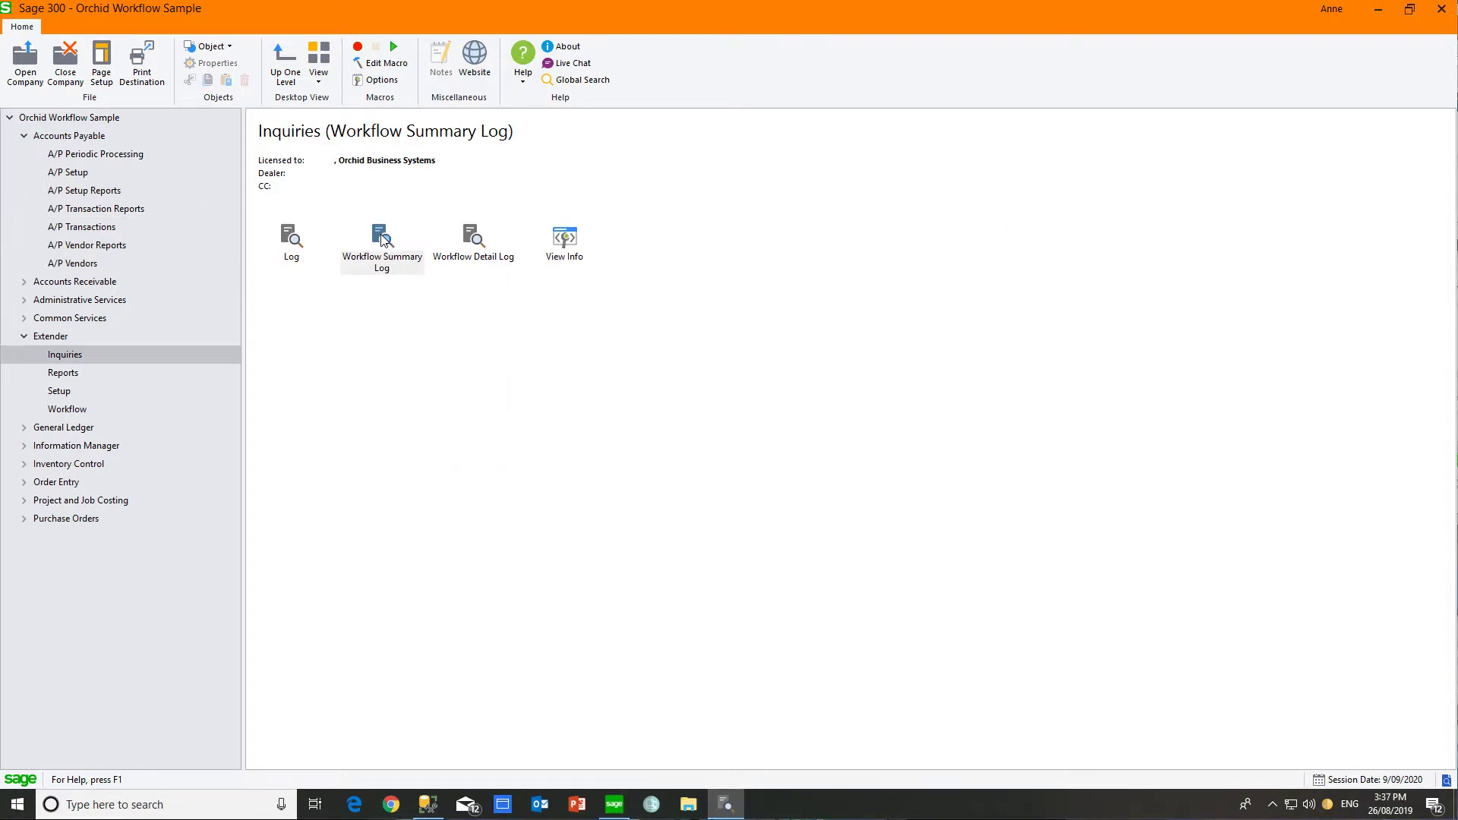
double_click(382, 240)
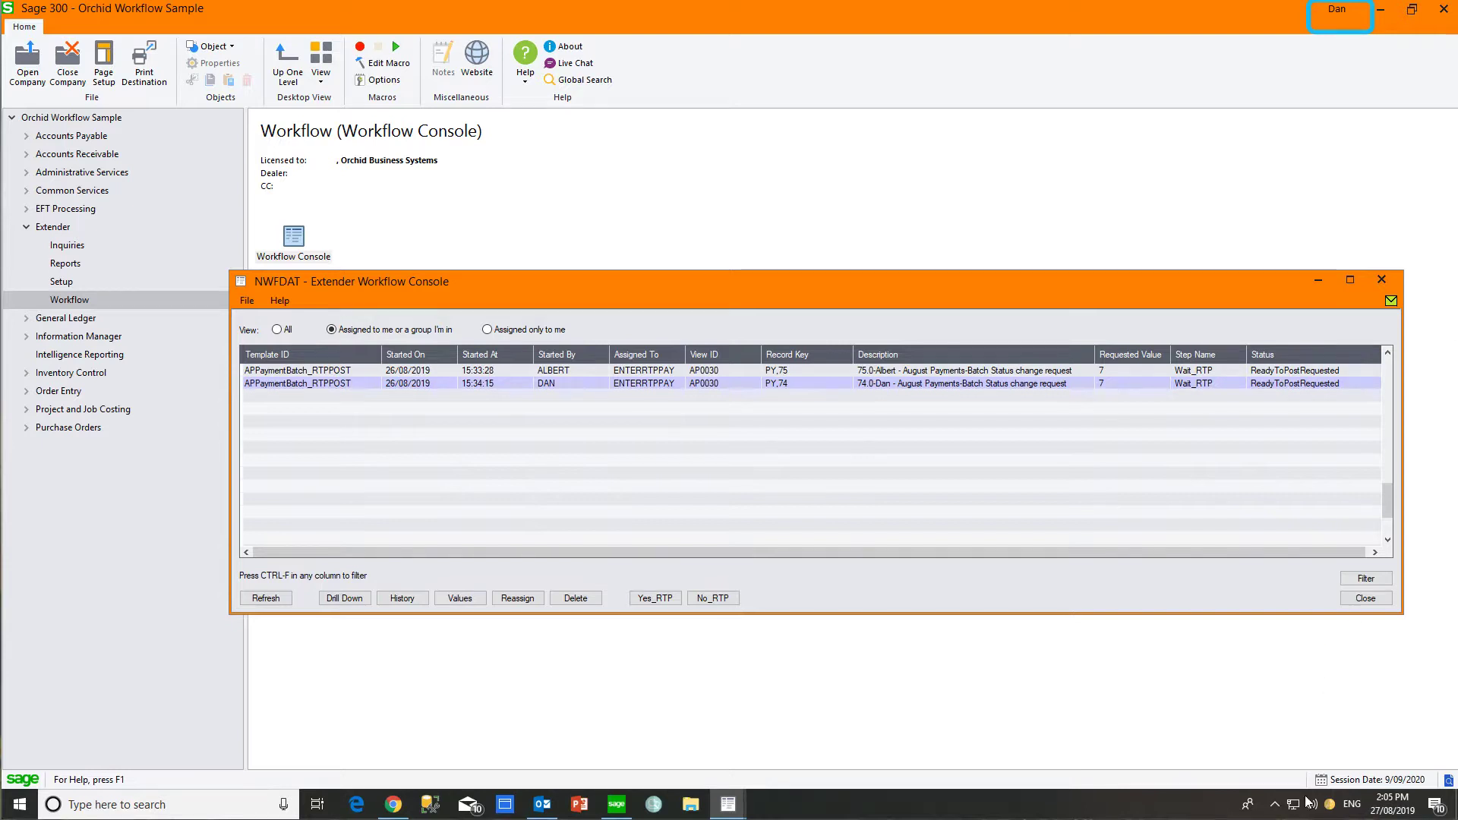
Check the tray options, and try to approve the ready-to-post request for batch 74 in the Workflow Console
right_click(1329, 805)
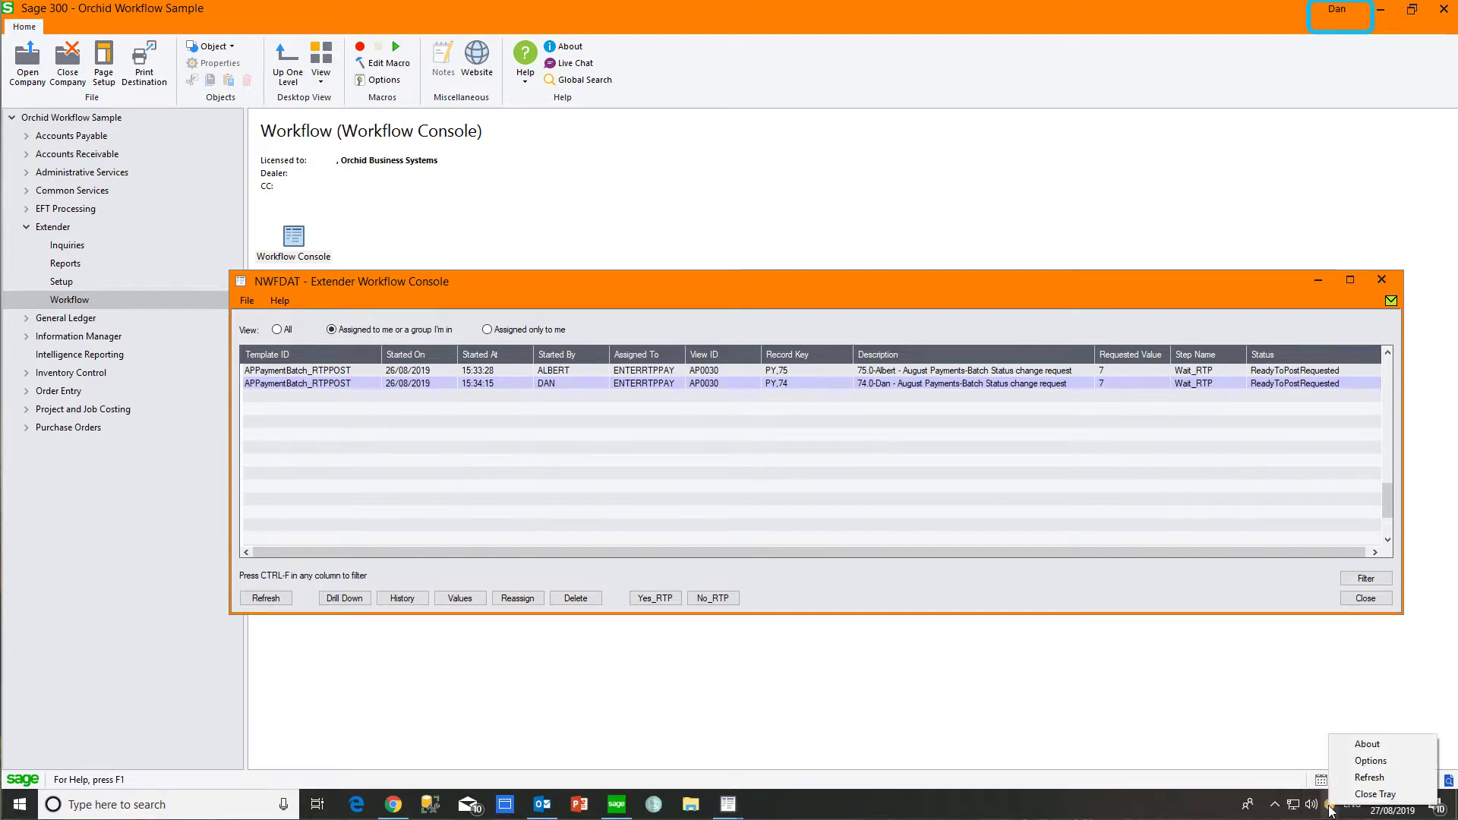
click(1367, 761)
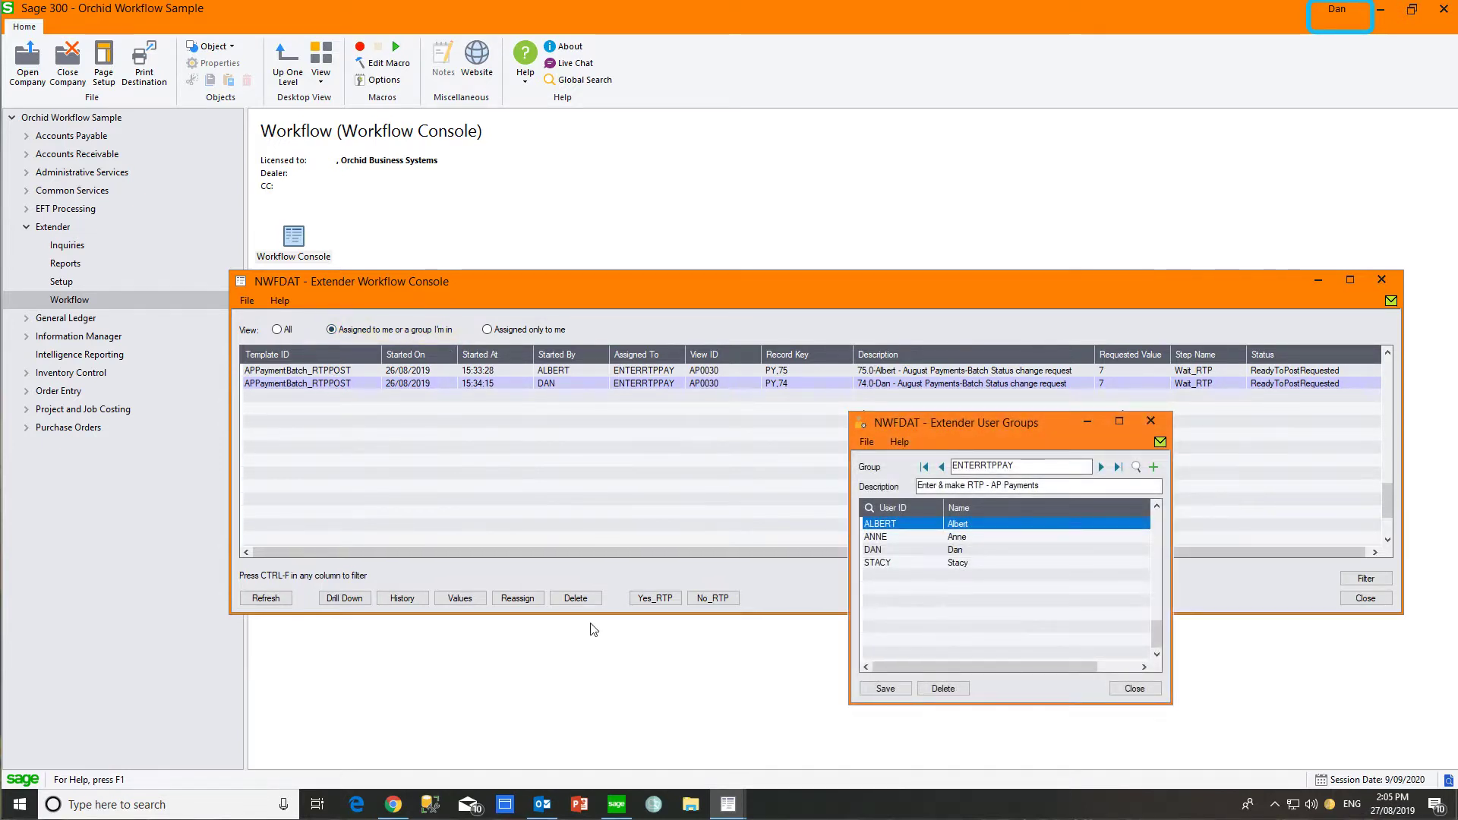
click(657, 384)
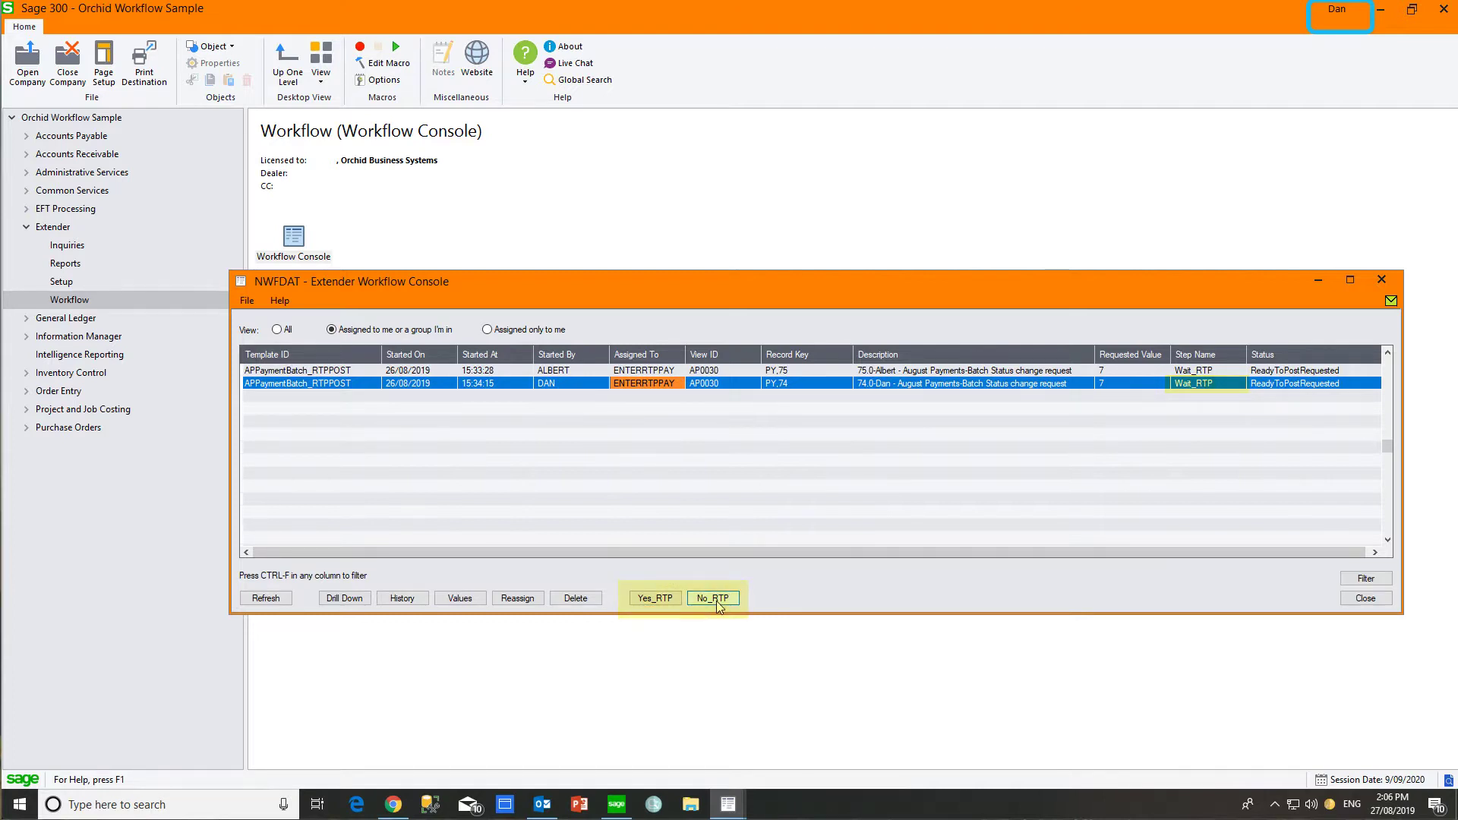
click(655, 599)
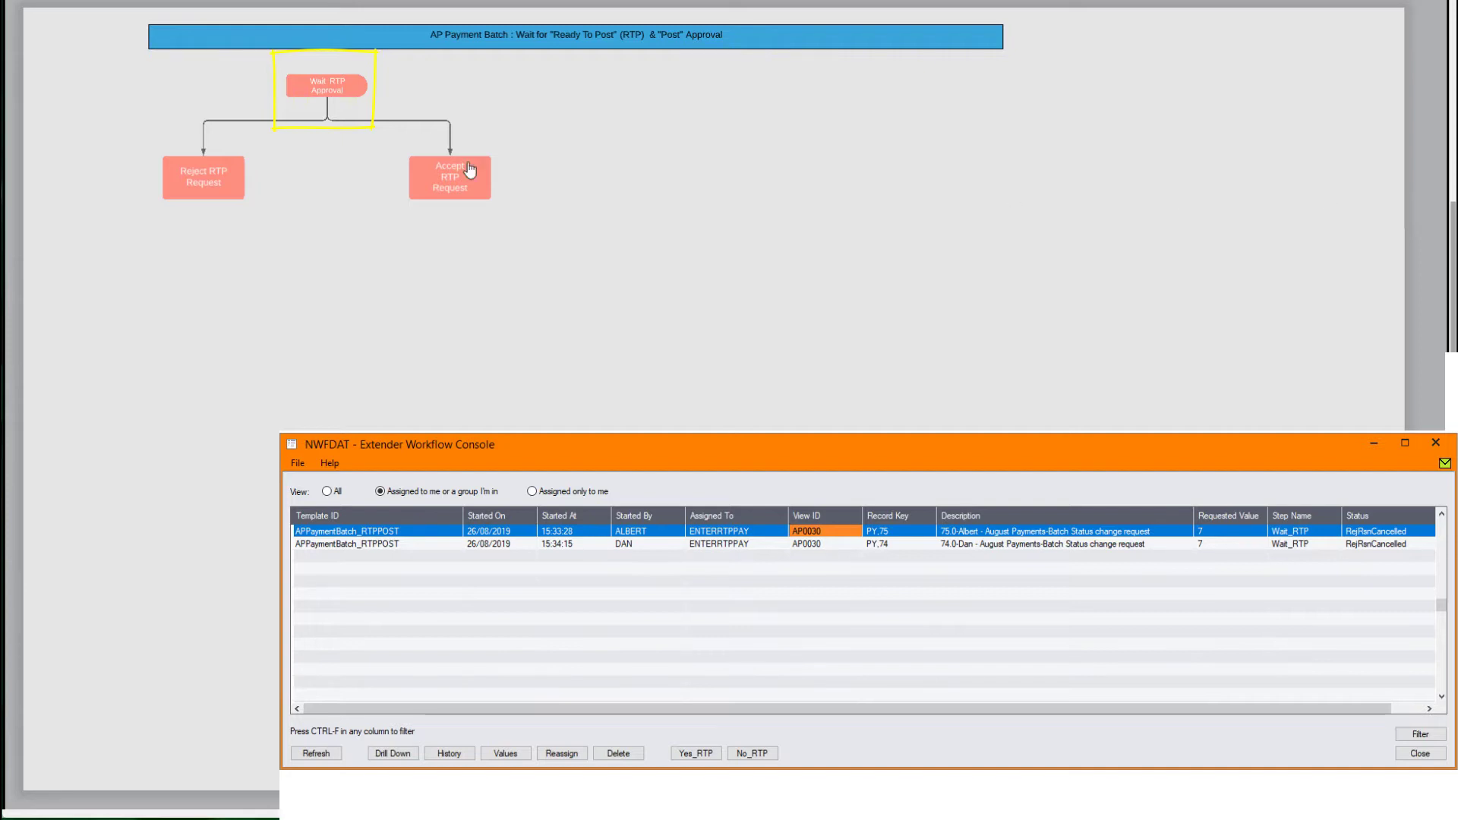
Start rejecting the ready-to-post request for batch 75, but cancel the reject reason
click(715, 531)
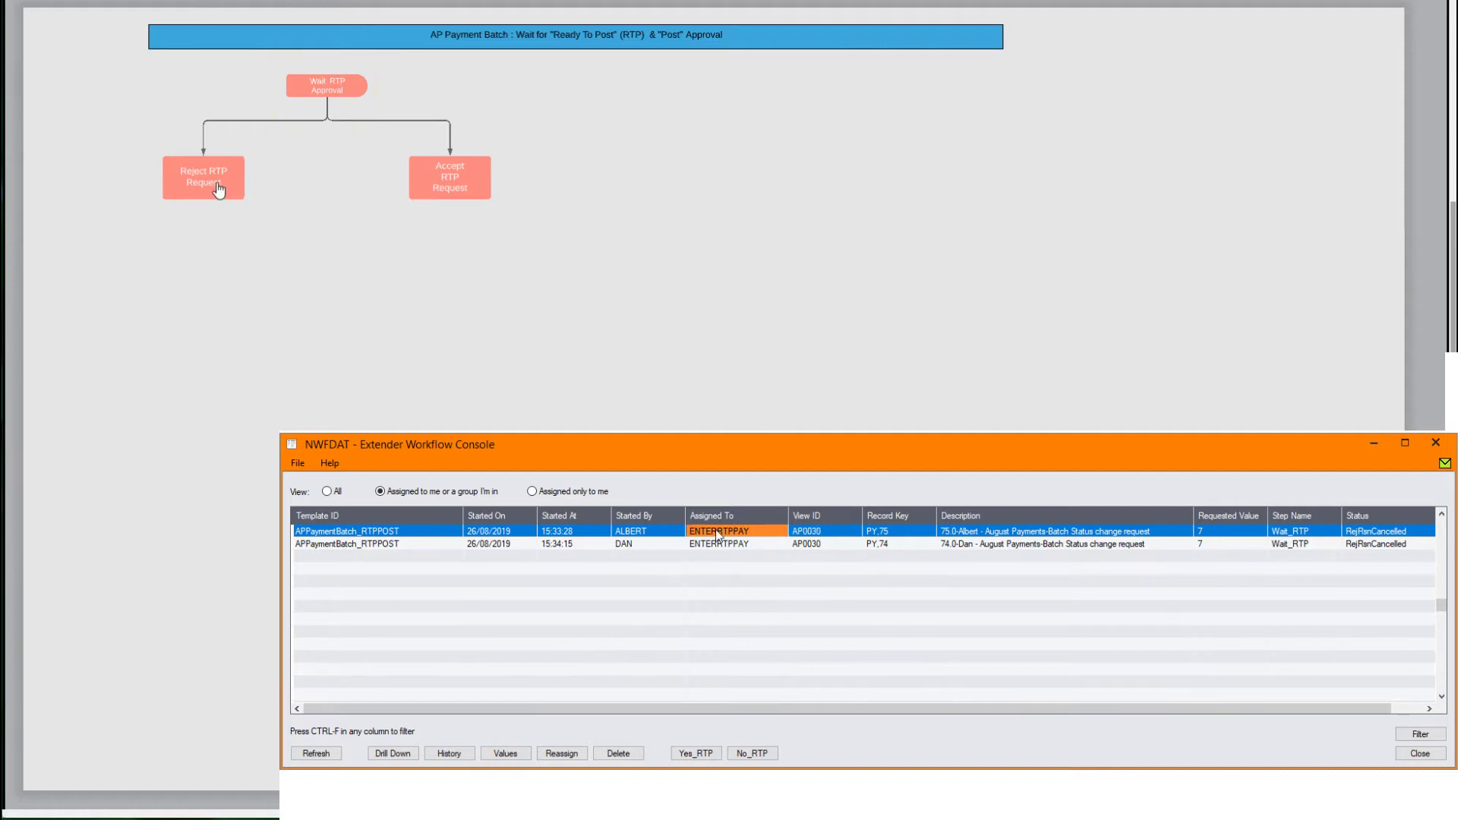
click(756, 760)
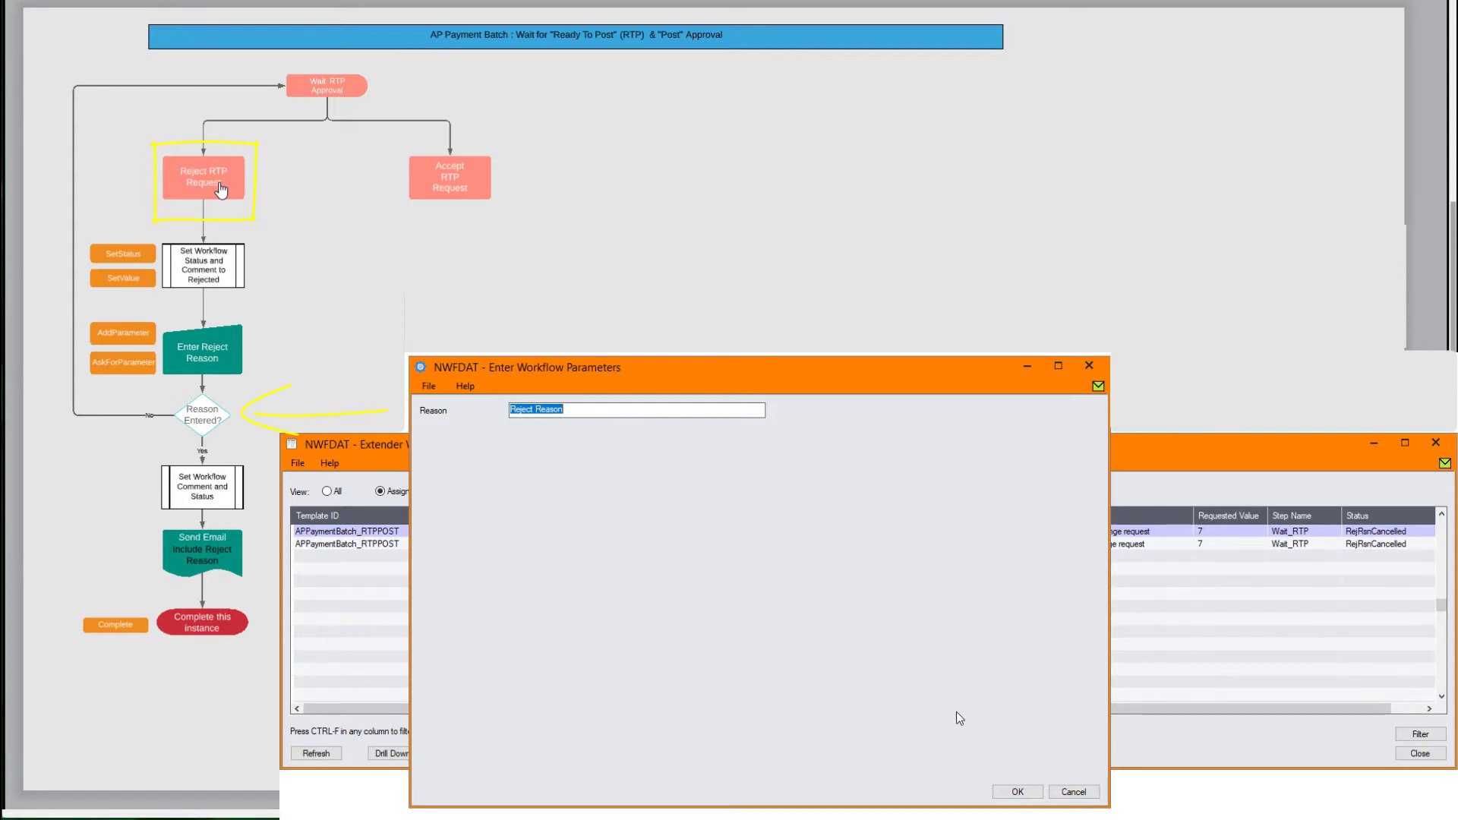
click(1073, 792)
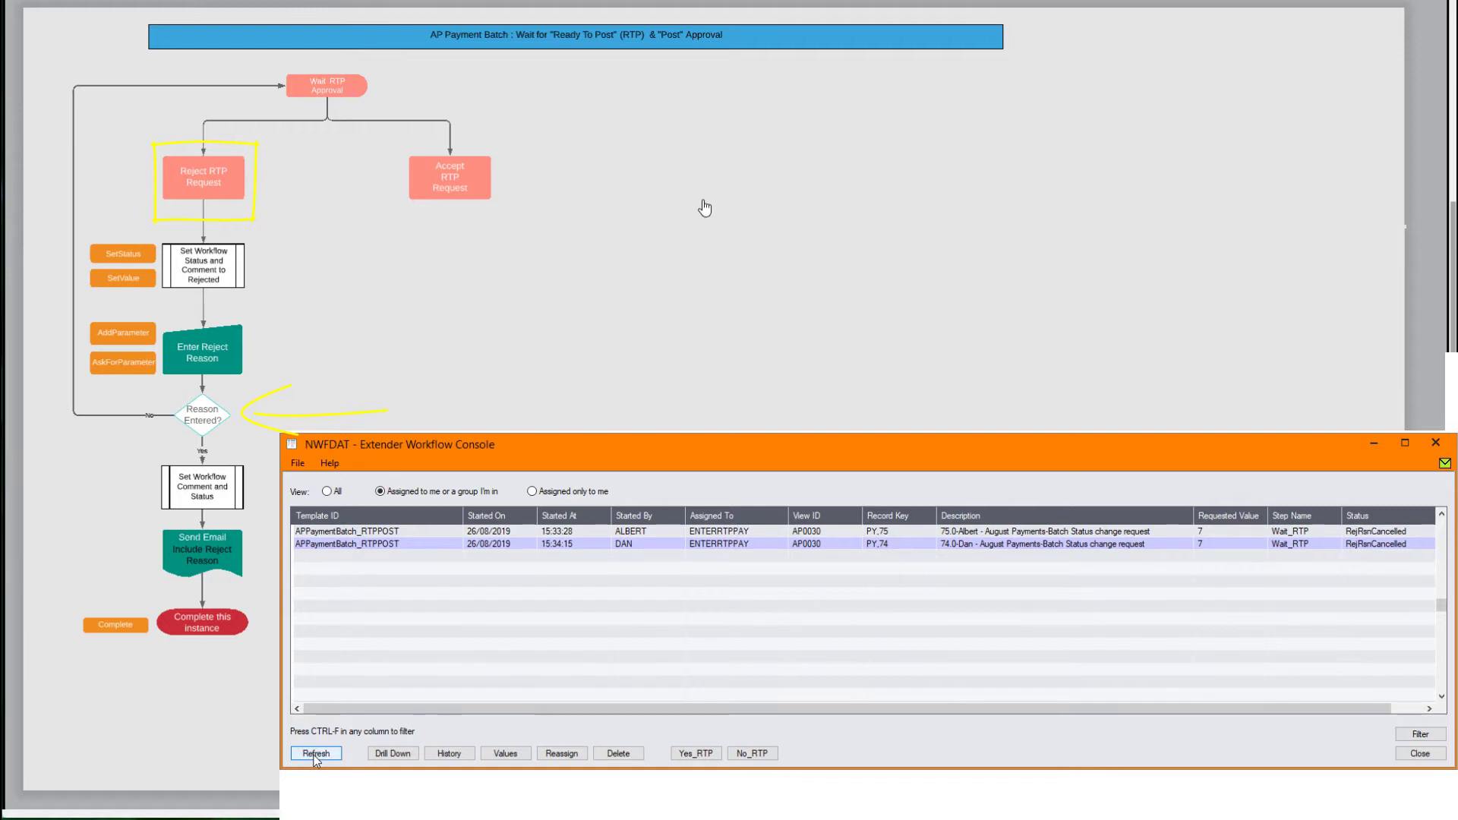
drag(376, 129, 277, 130)
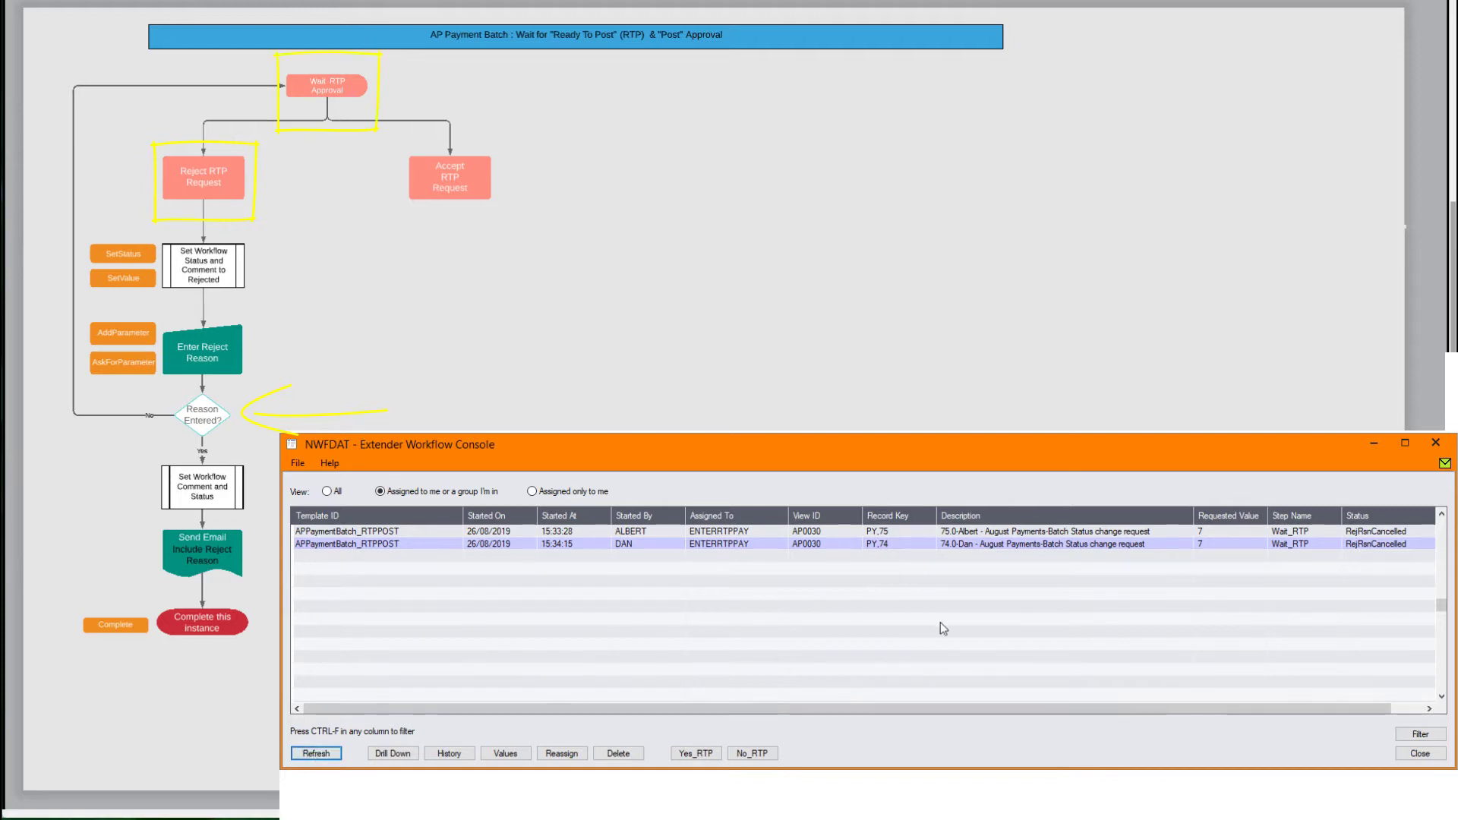
Reject the ready-to-post request for batch 75 with the reason "Amount too high"
click(1291, 532)
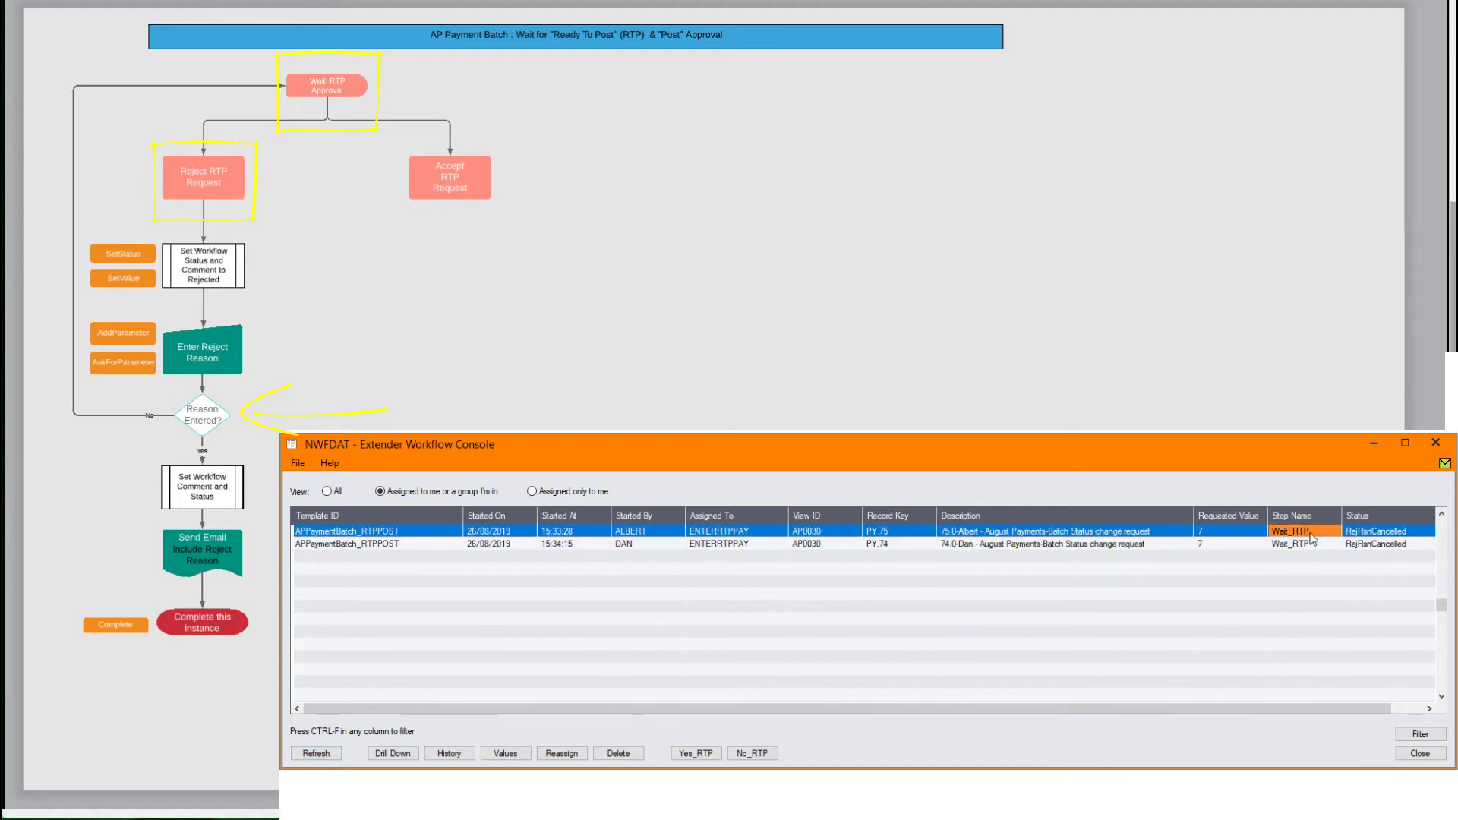
click(752, 754)
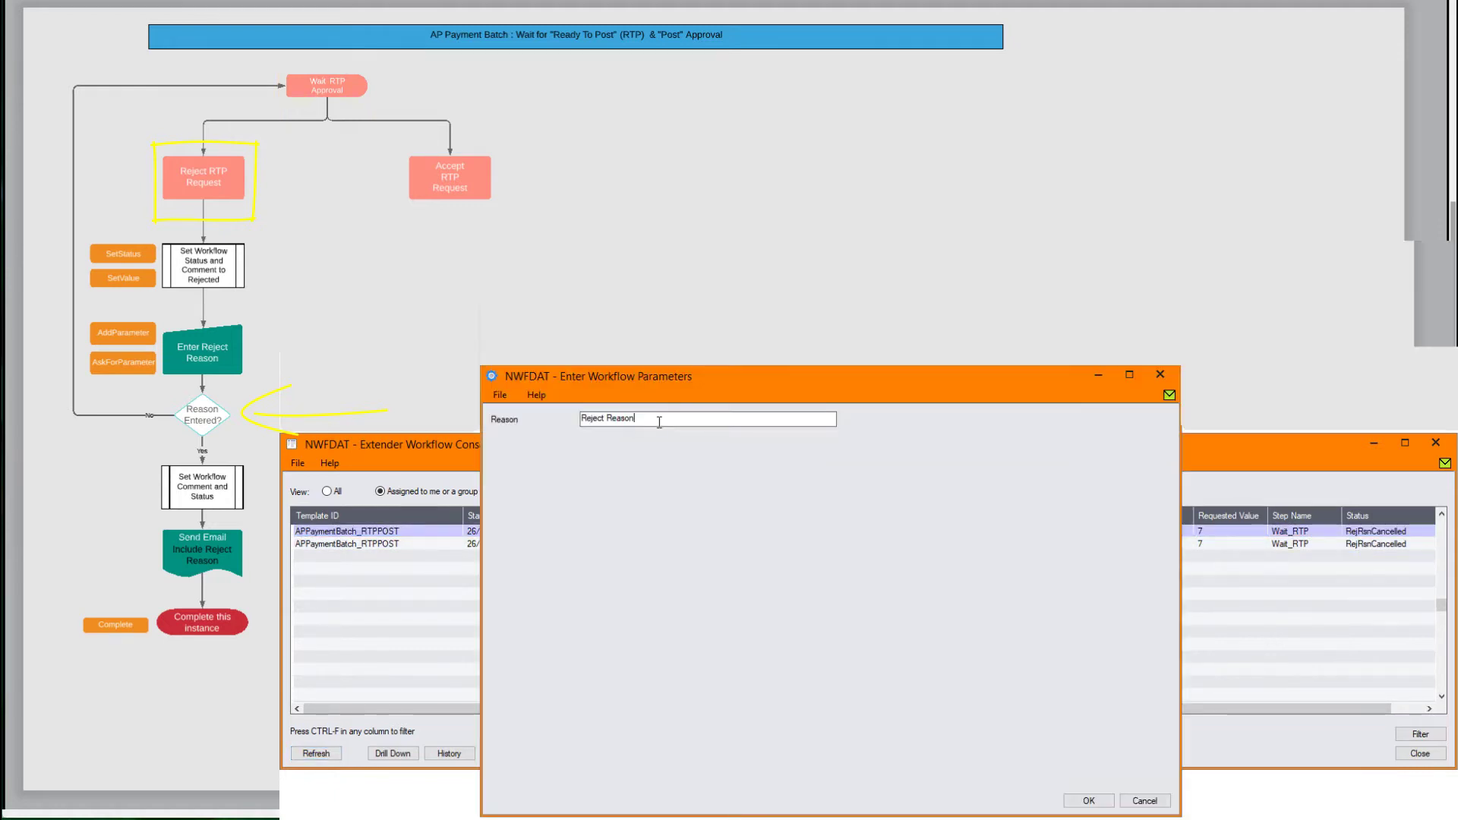
text(Amount too high)
click(1087, 800)
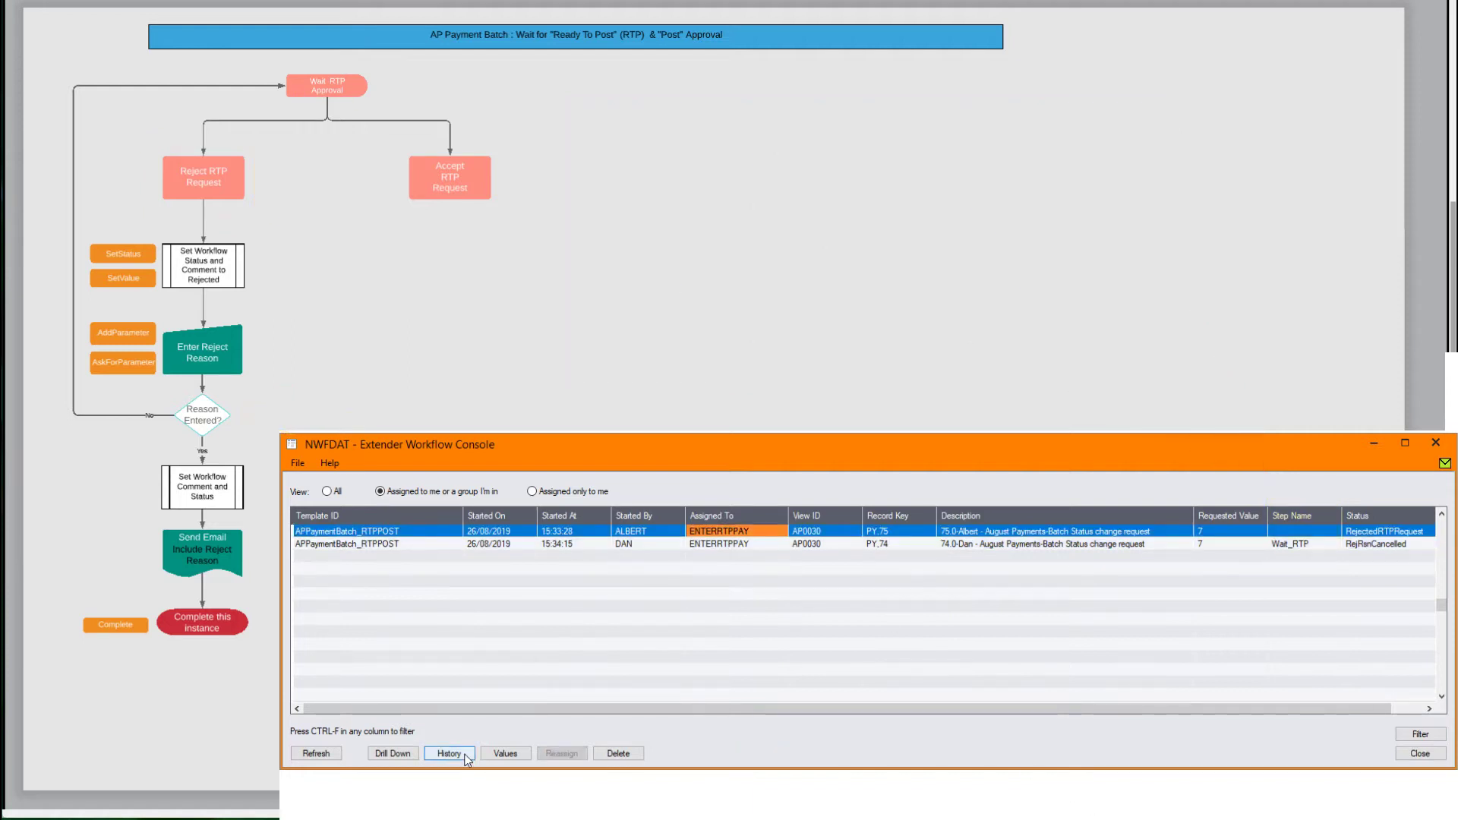
Review the workflow history of the rejected batch 75 request
click(464, 756)
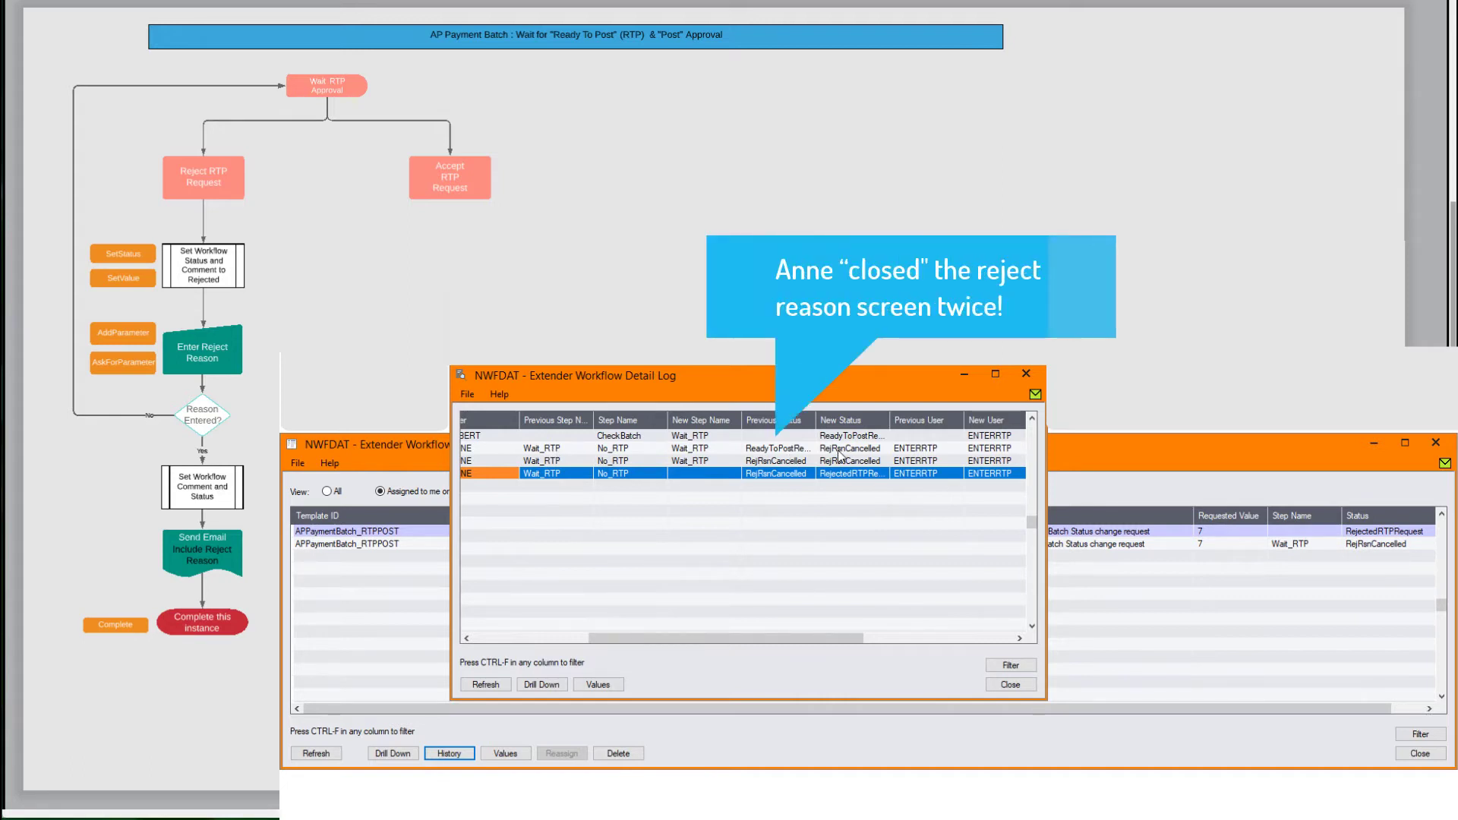
click(558, 475)
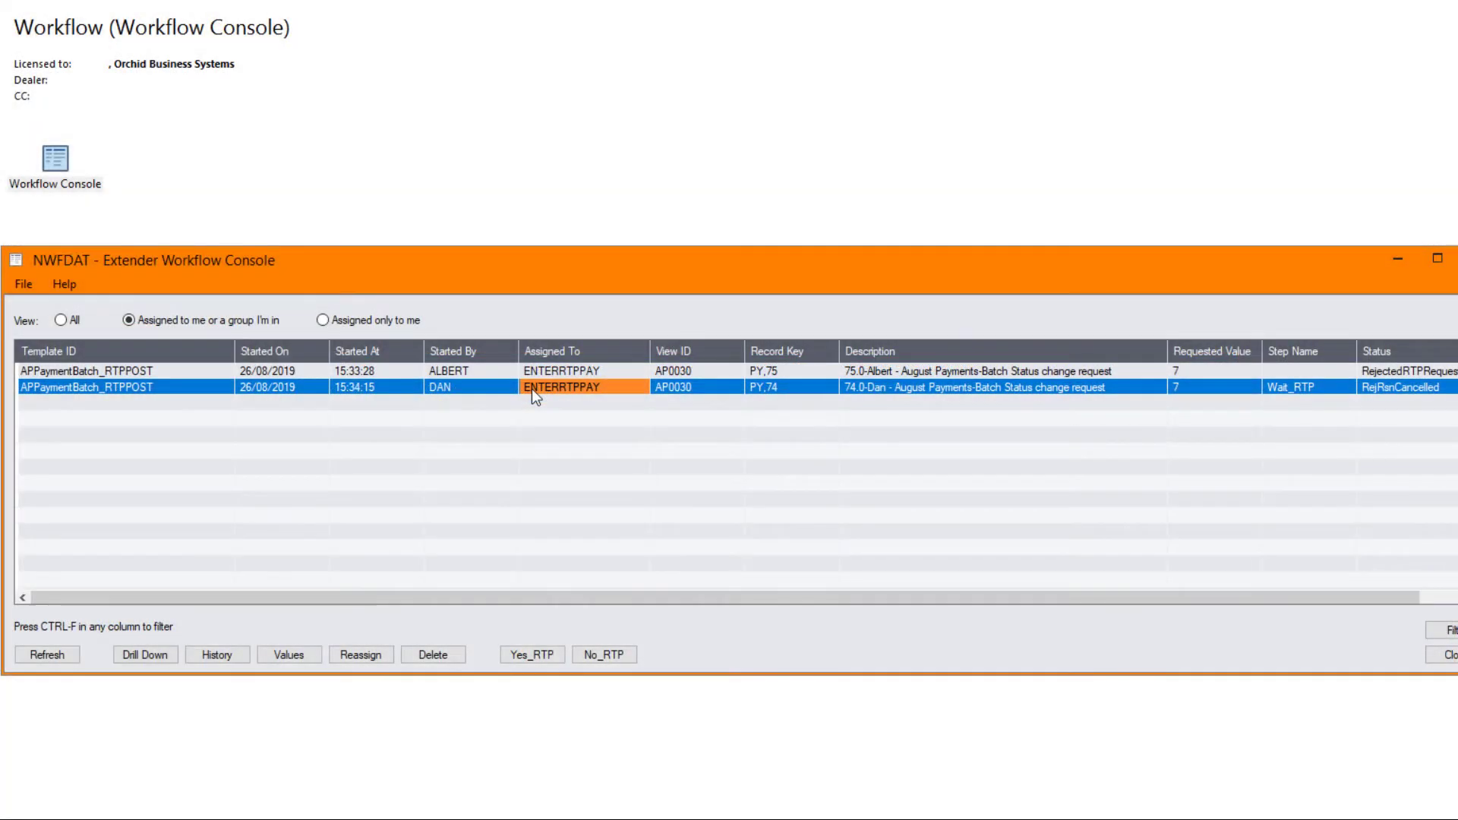
Drill down to batch 74's payment entry, close it, and approve the batch's ready-to-post request
click(146, 653)
click(179, 671)
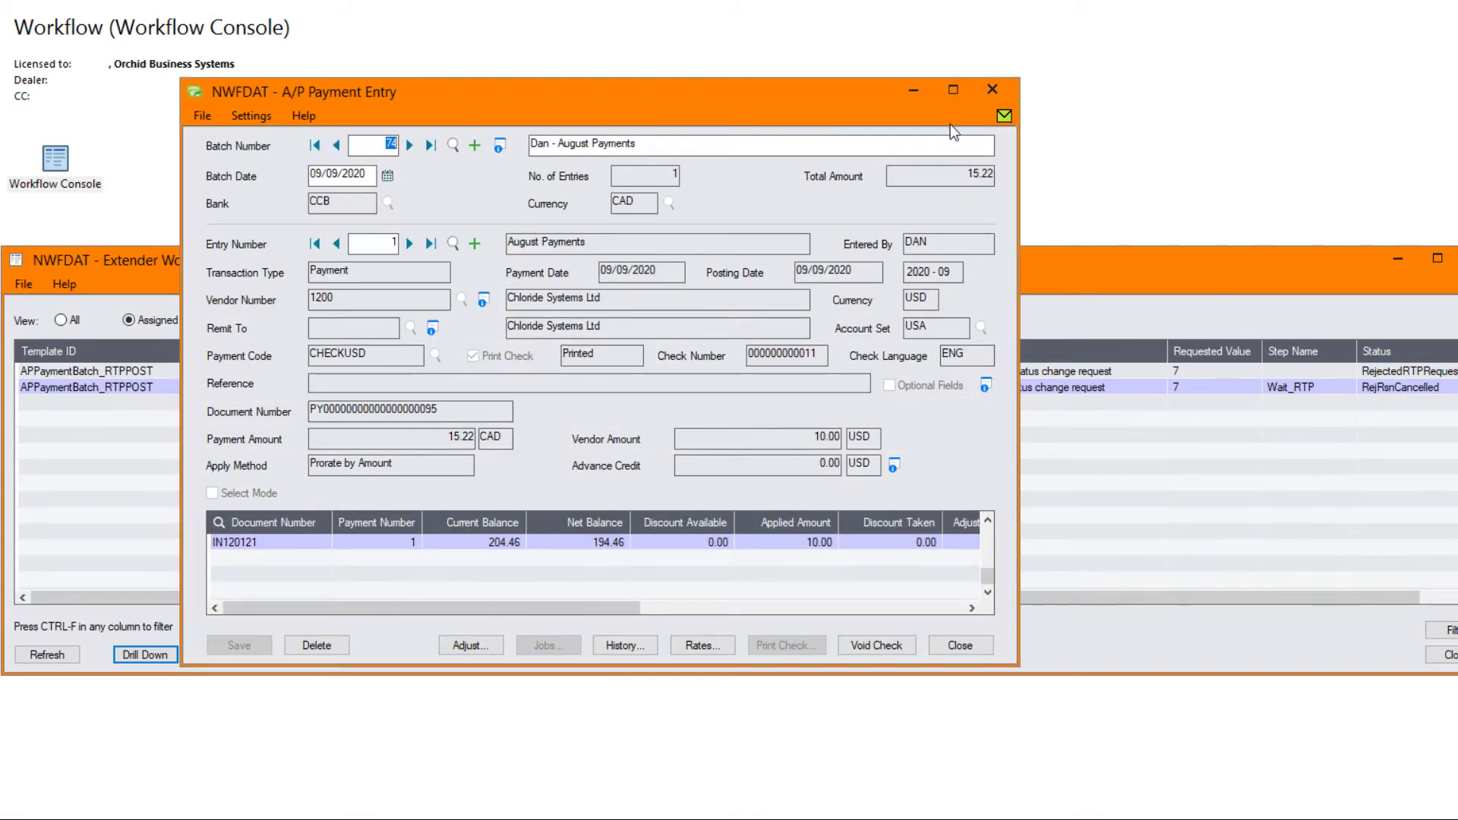
click(991, 91)
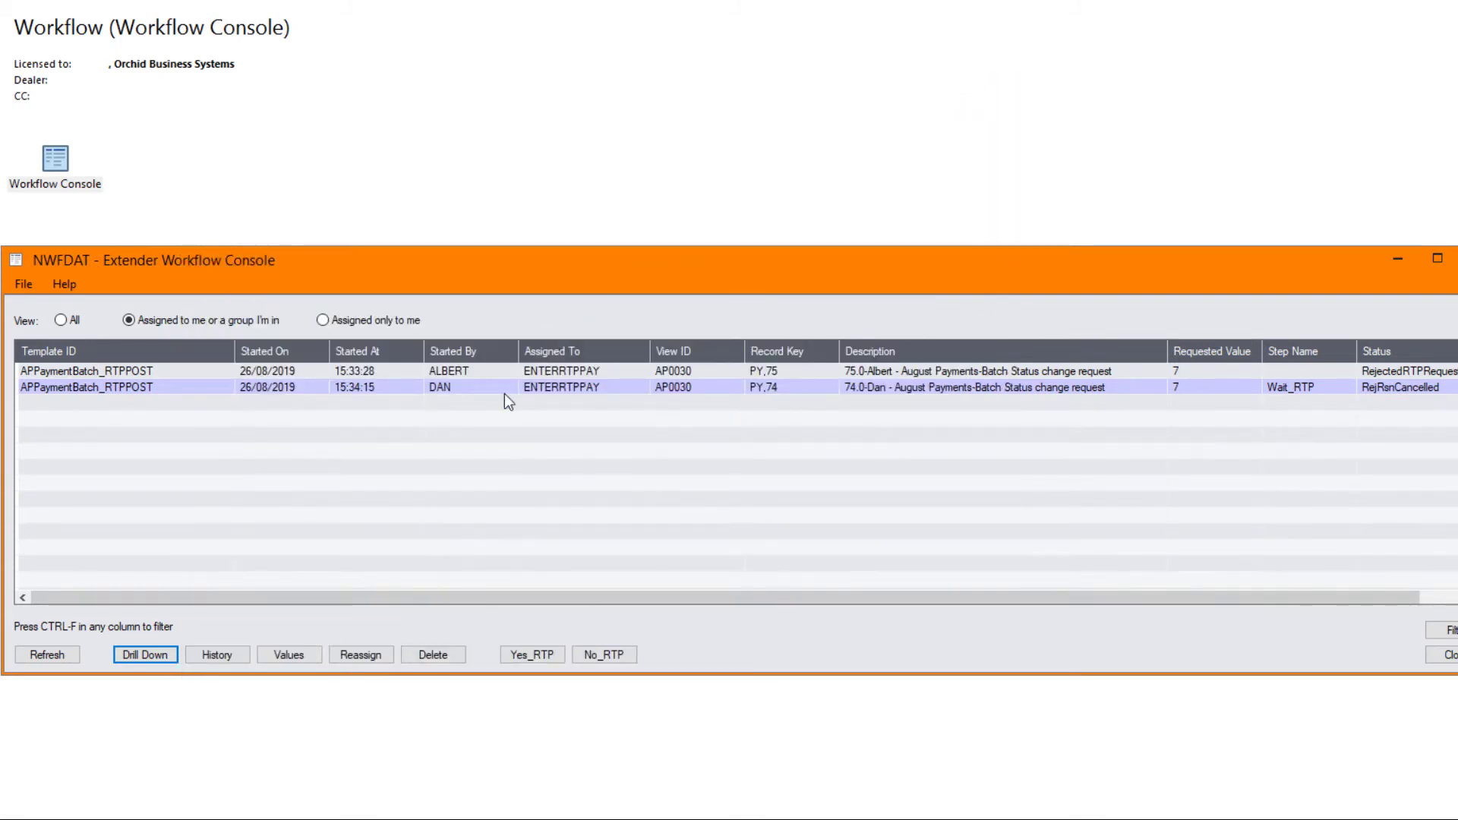
click(529, 657)
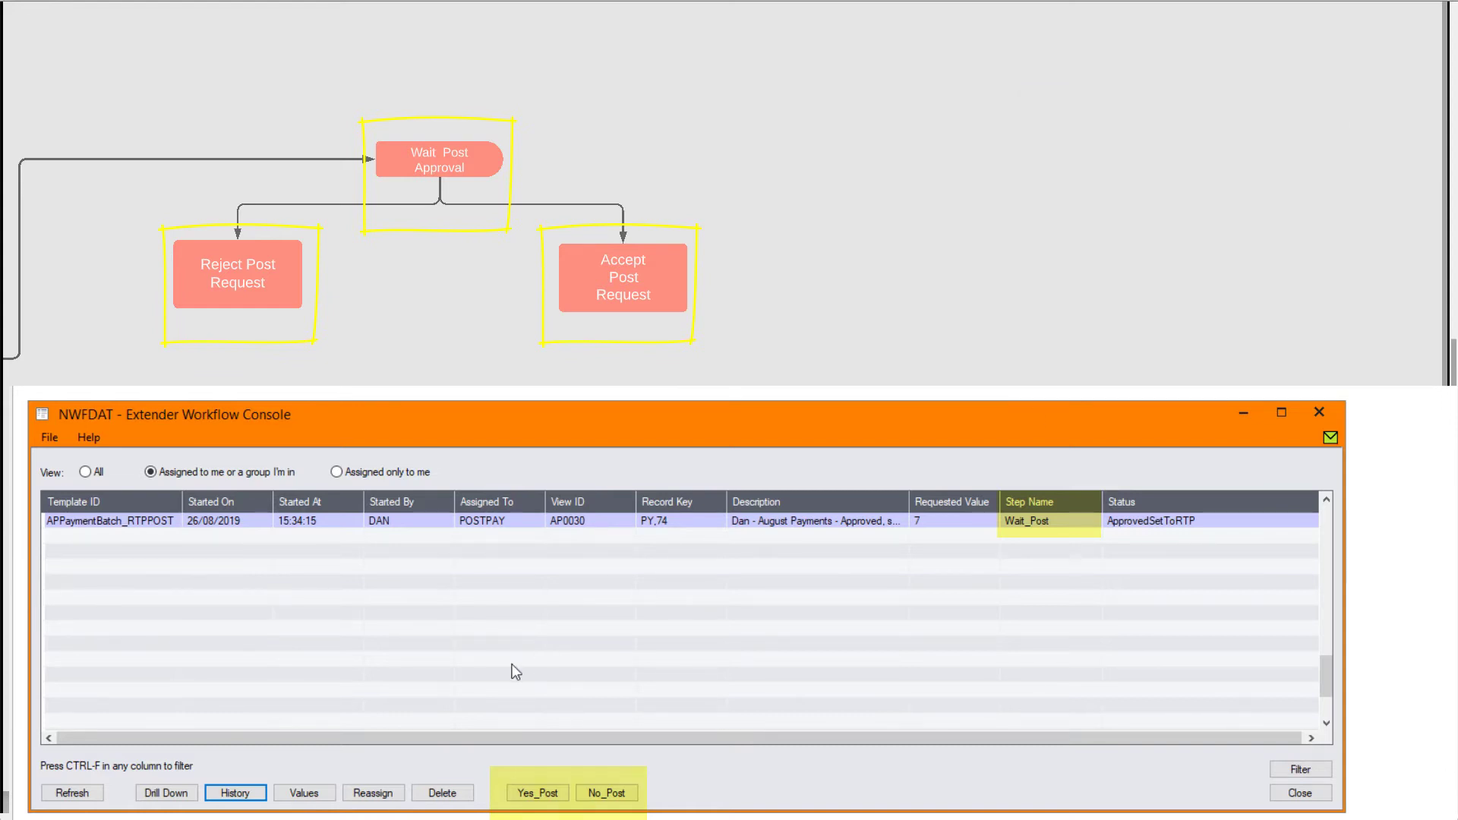
Examine each entry in the workflow history of batch 74, and the APPROVERTP value stored with the latest one
click(236, 792)
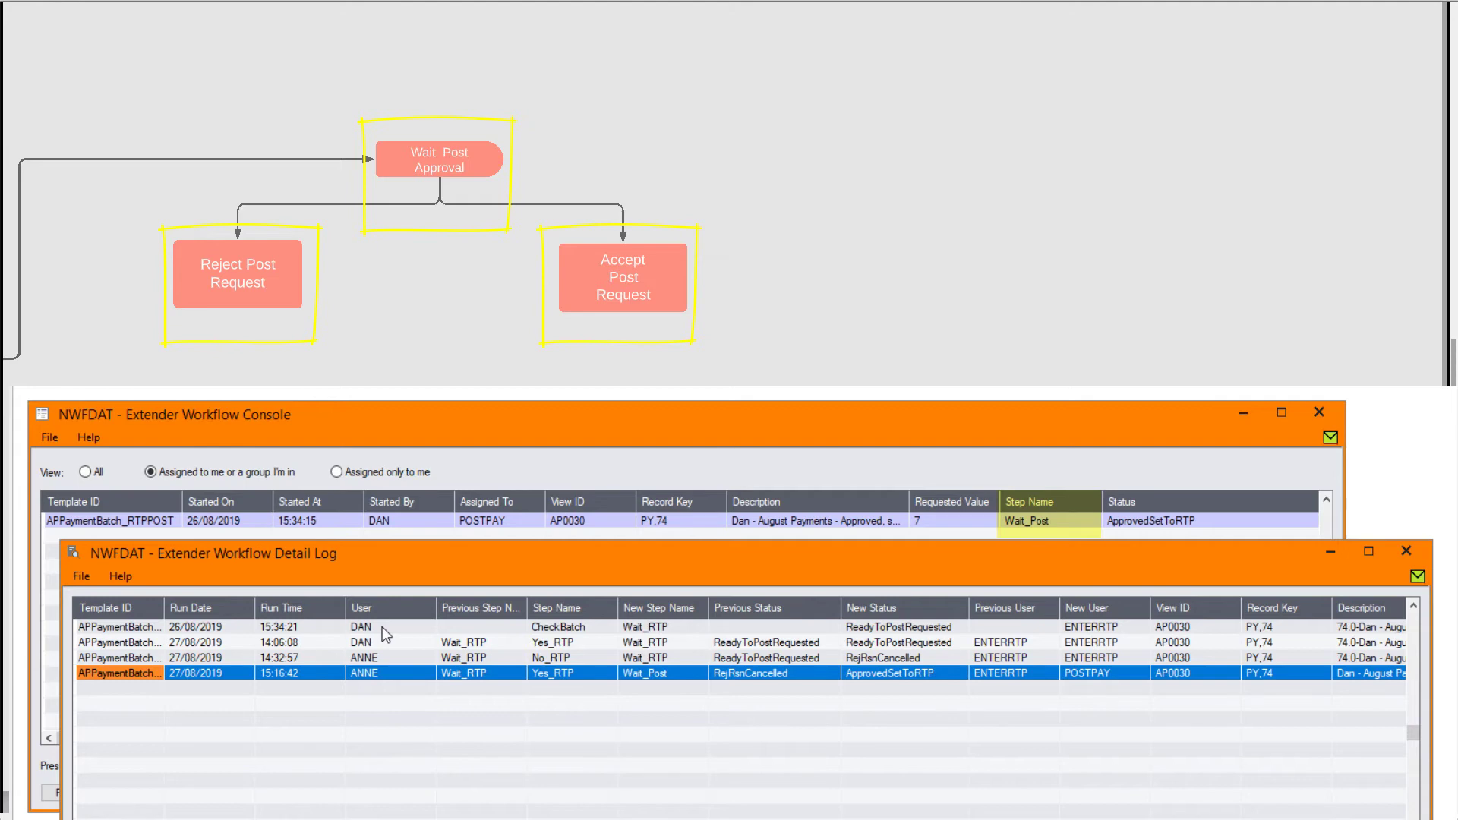
click(381, 626)
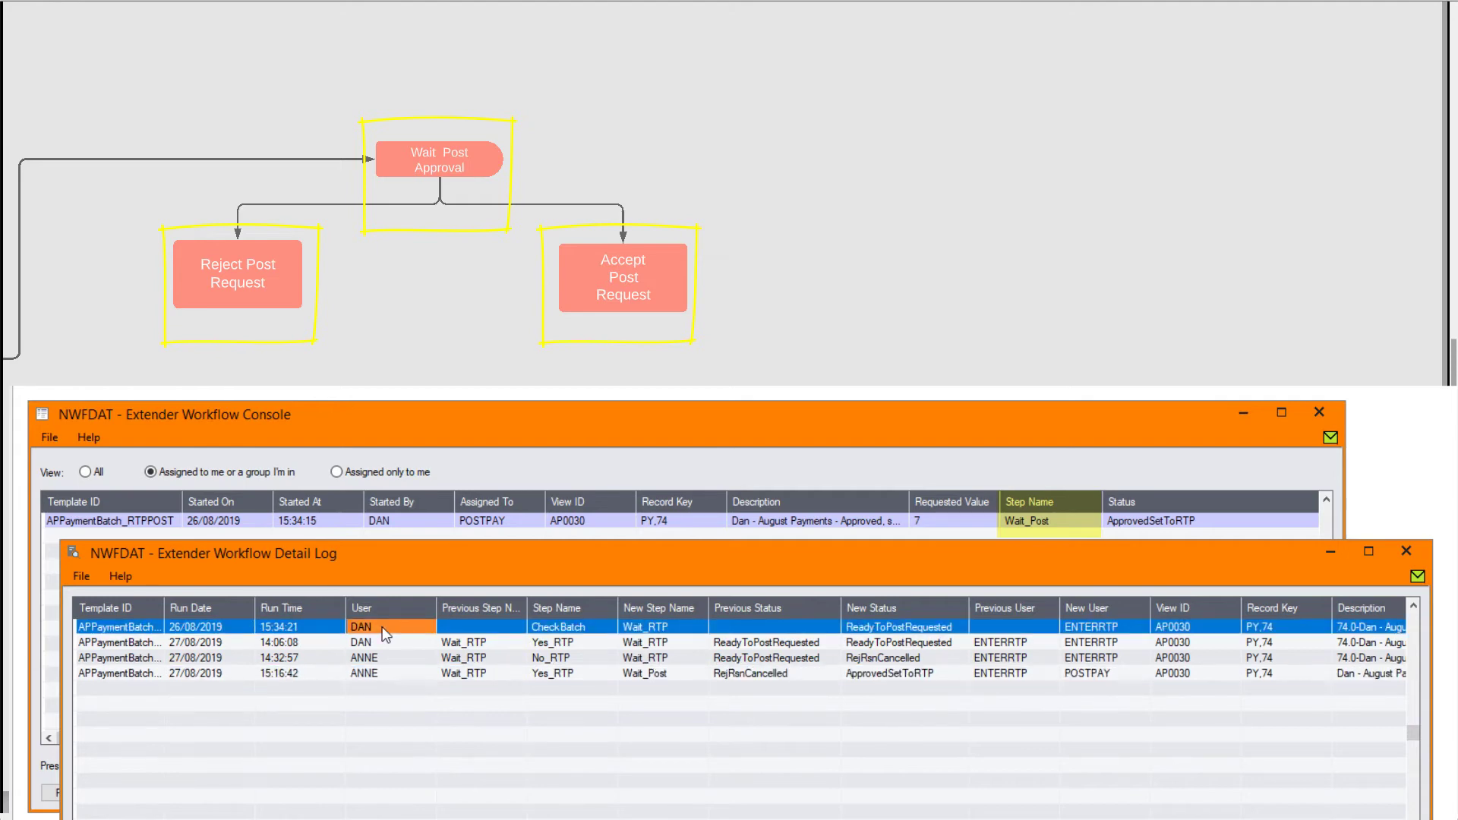
click(382, 645)
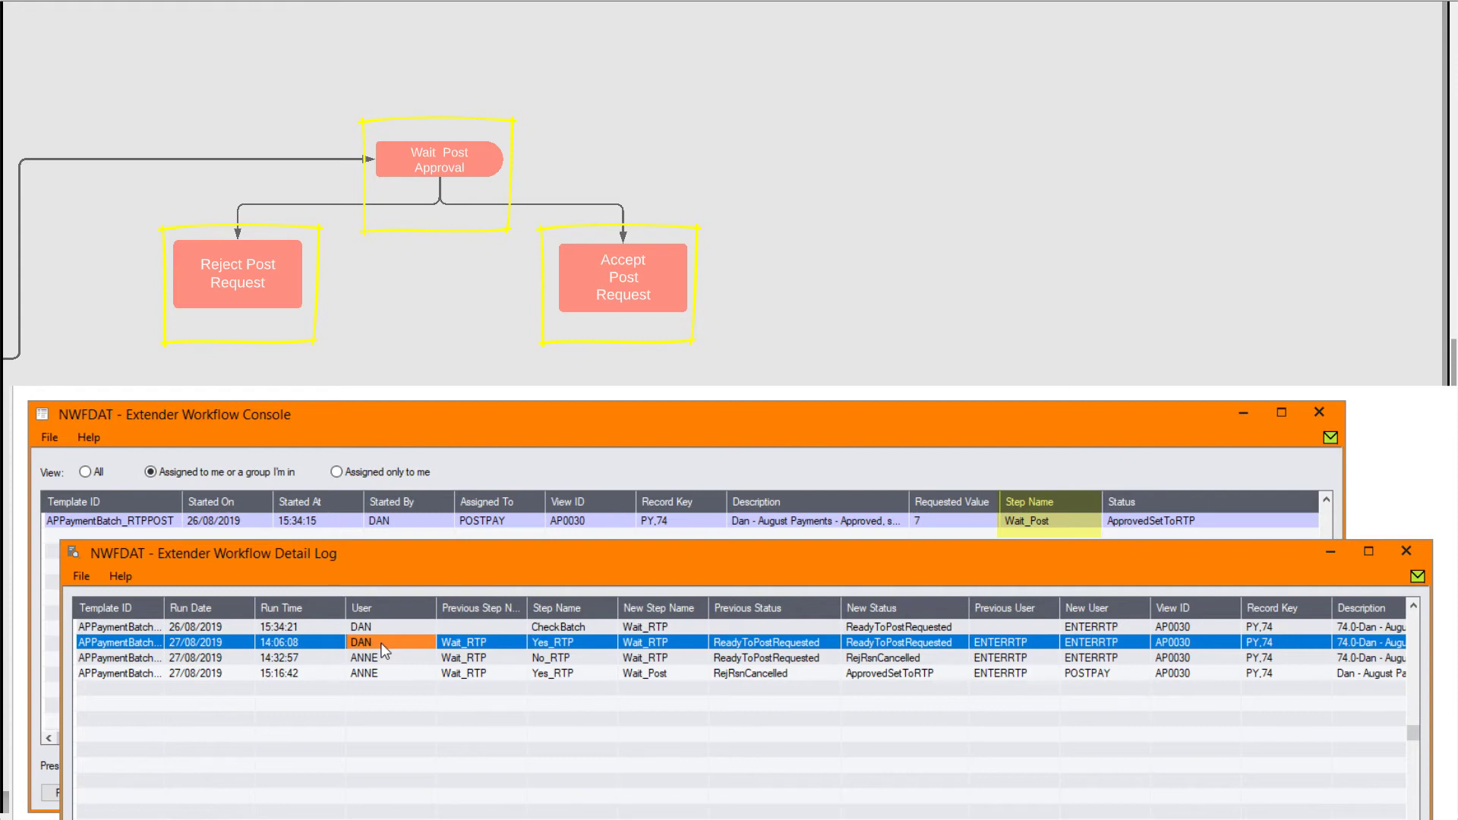
click(383, 663)
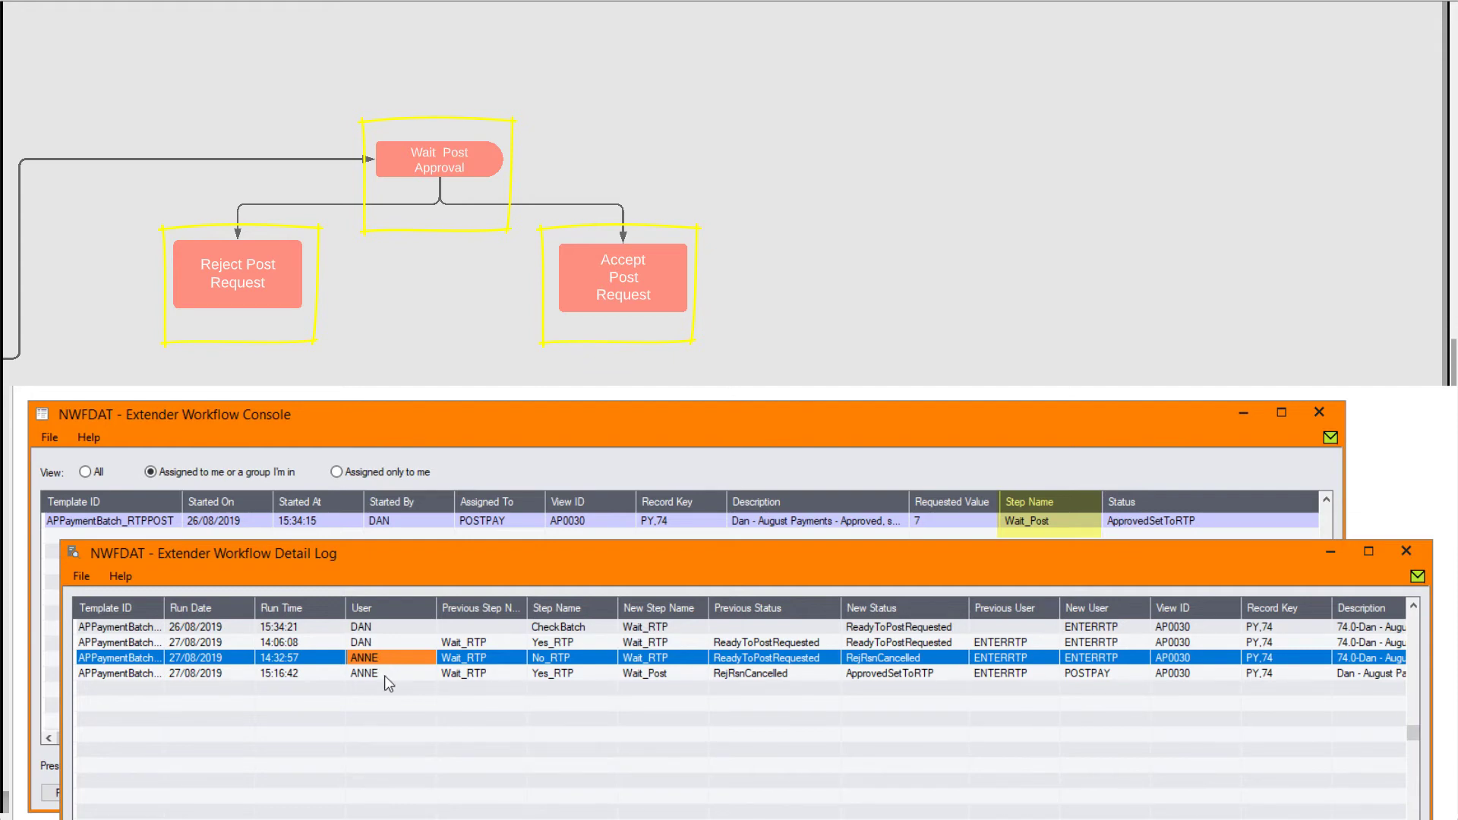
click(389, 676)
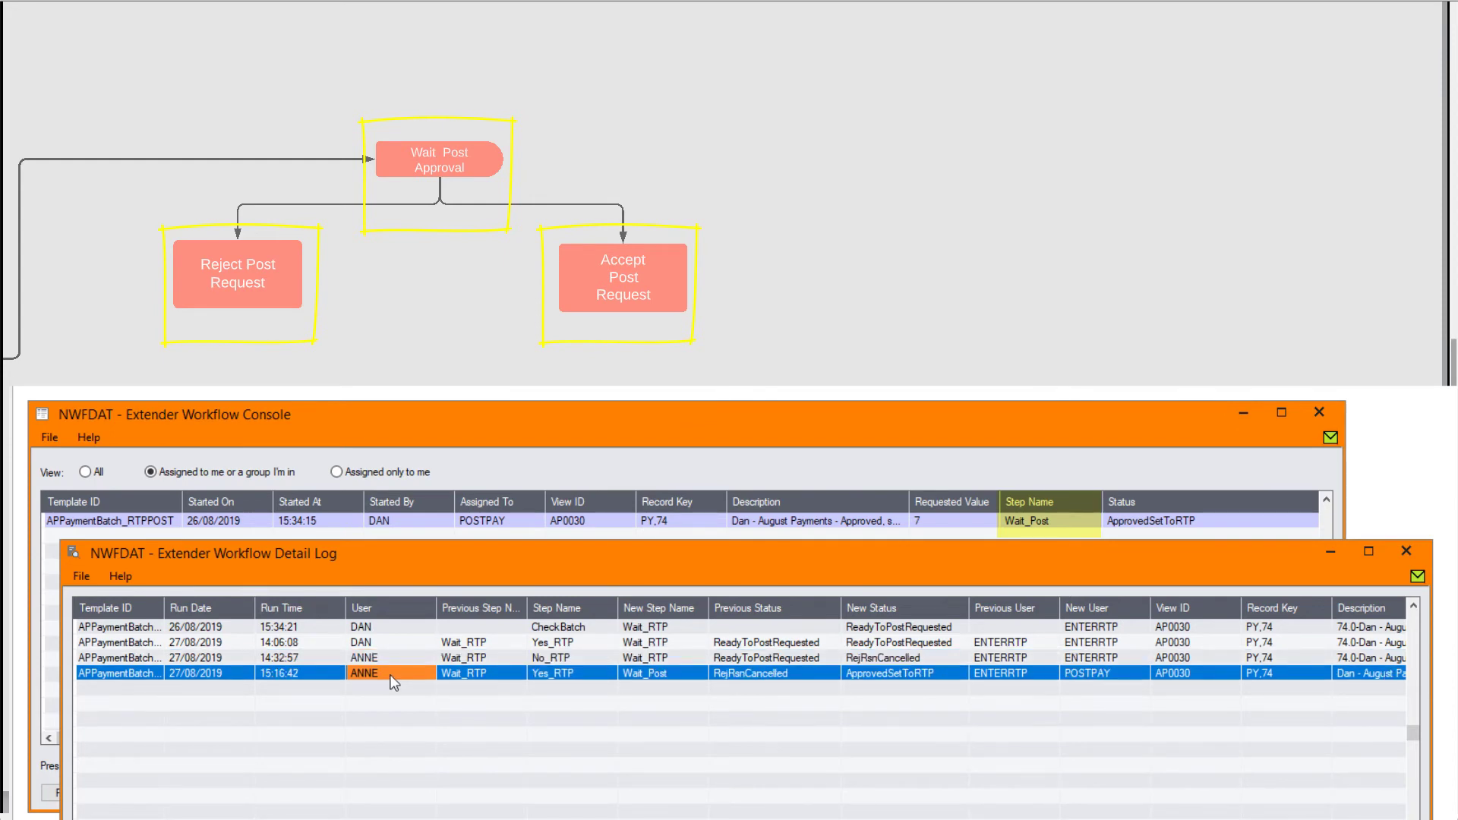
double_click(391, 678)
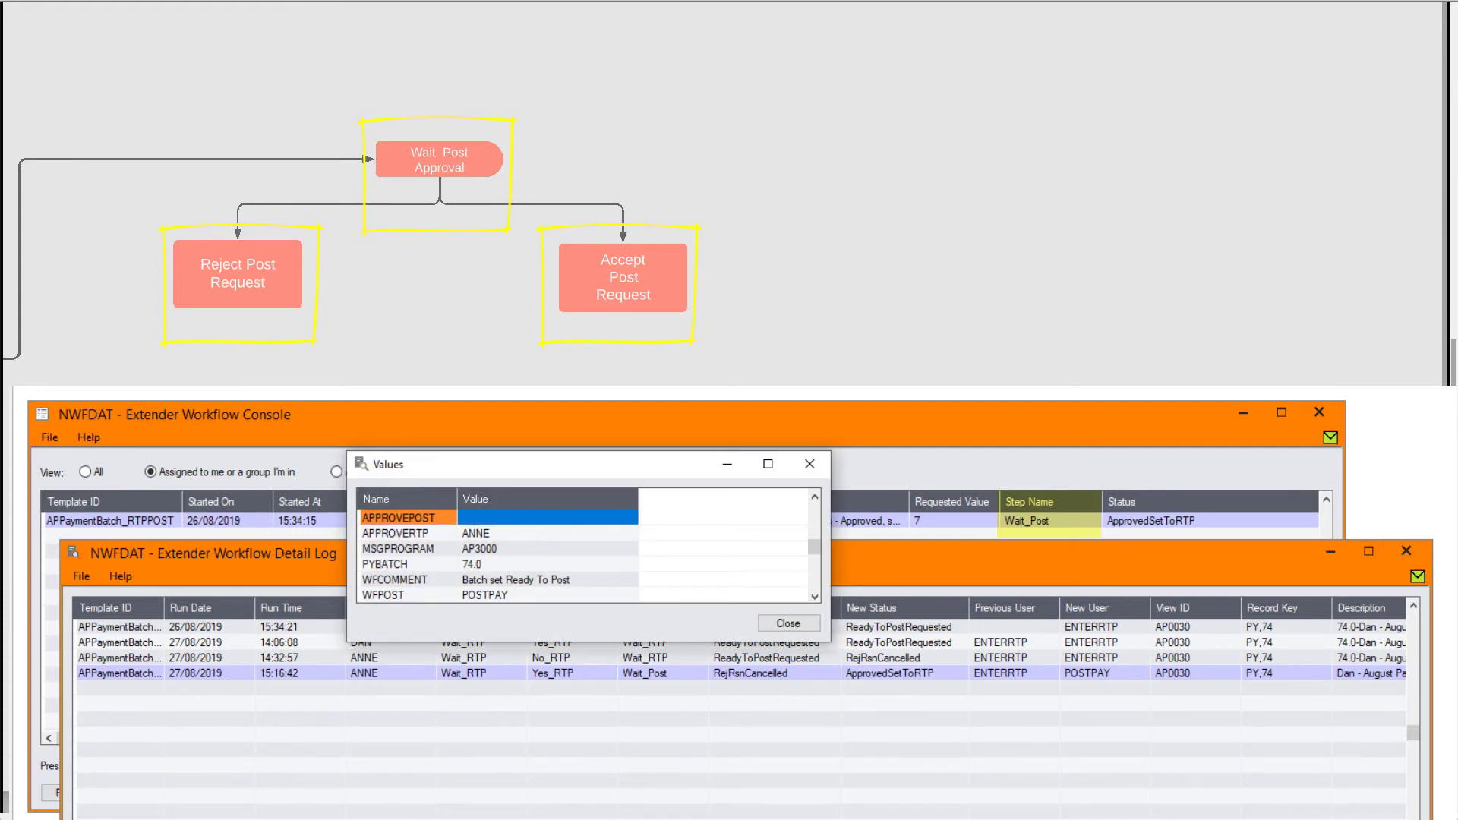
click(504, 534)
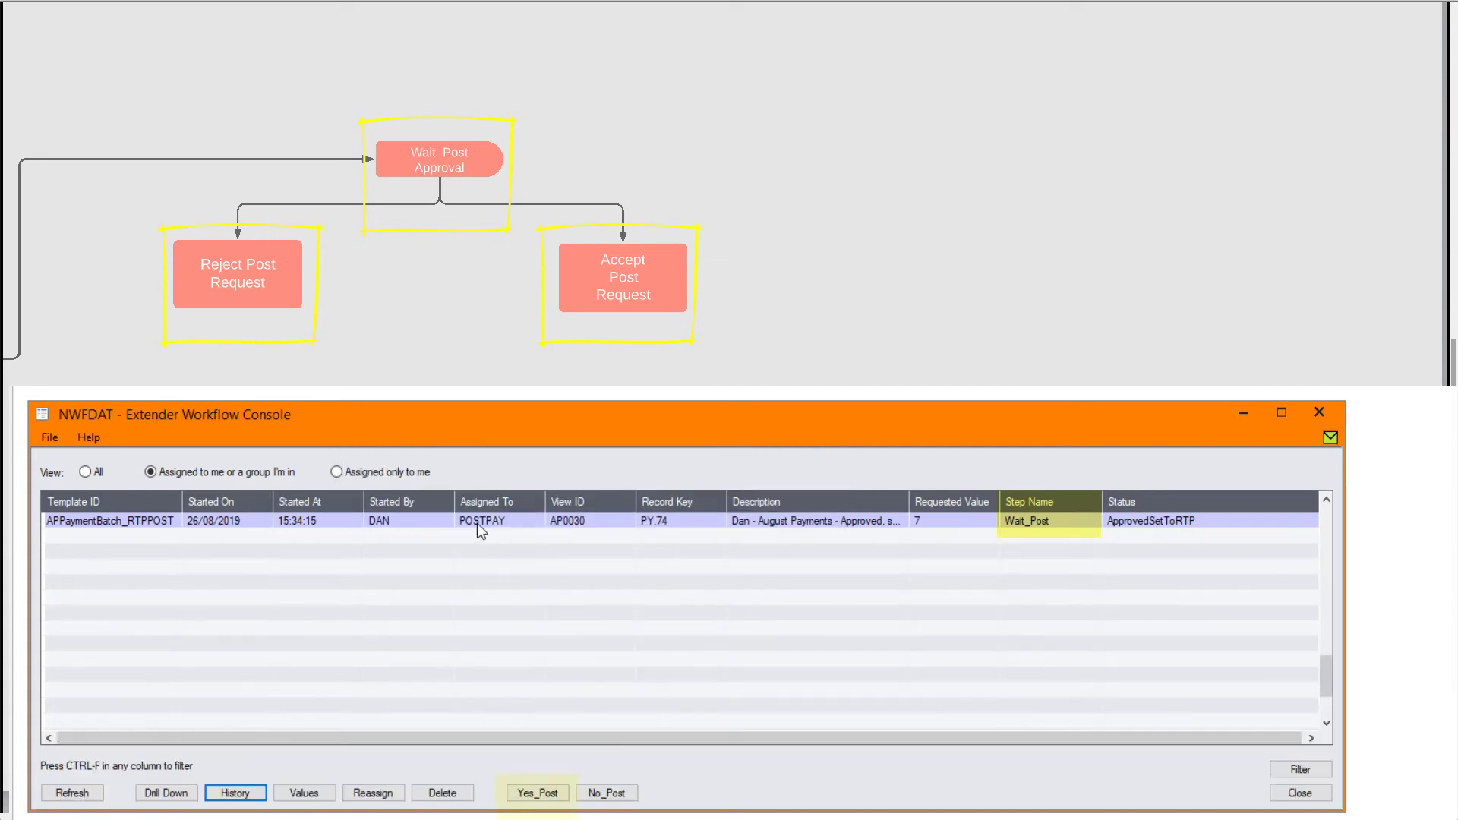
Approve the post request for batch 74, which is waiting at the Wait_Post step
click(477, 523)
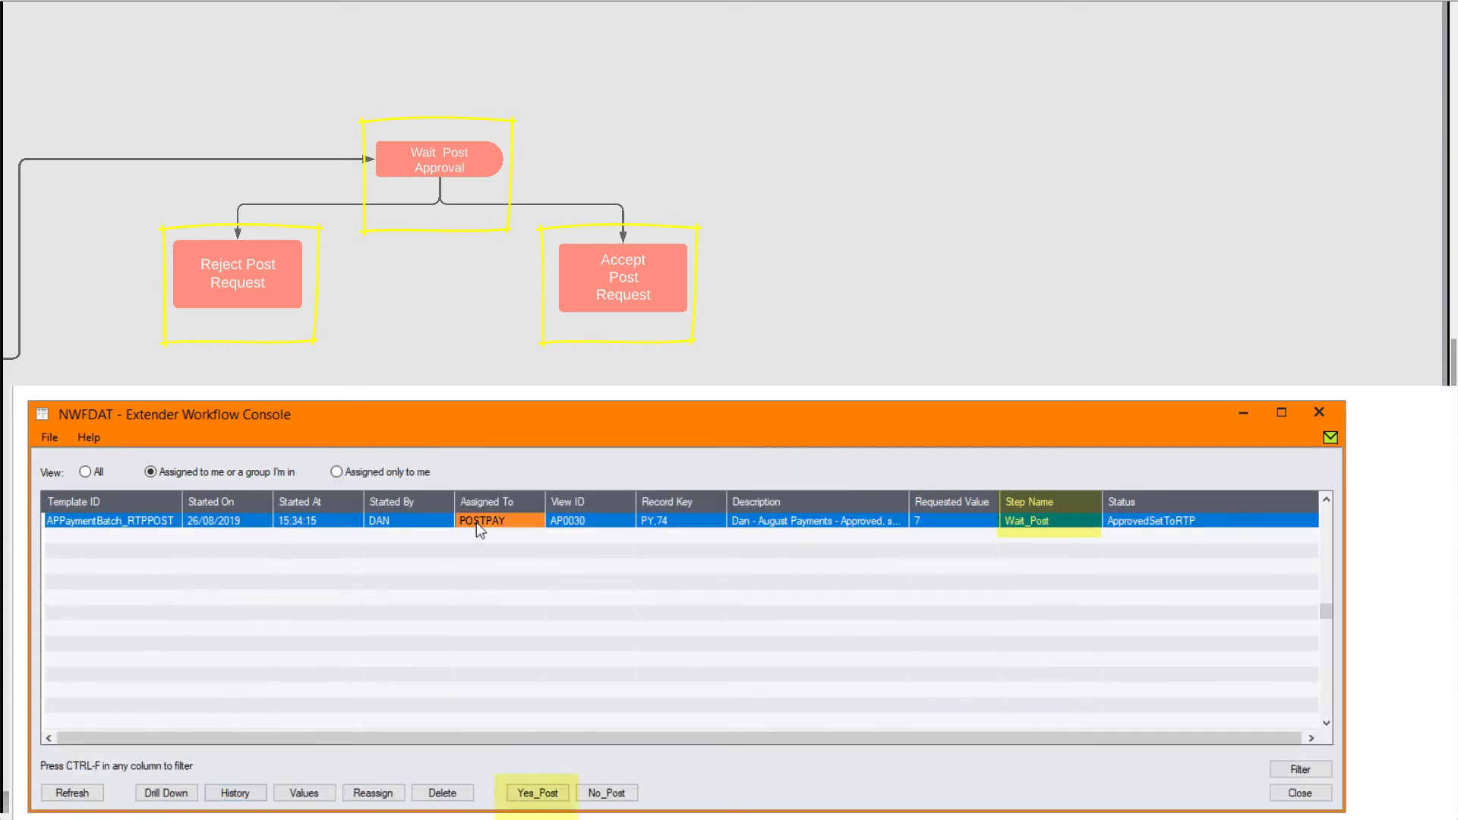
click(537, 799)
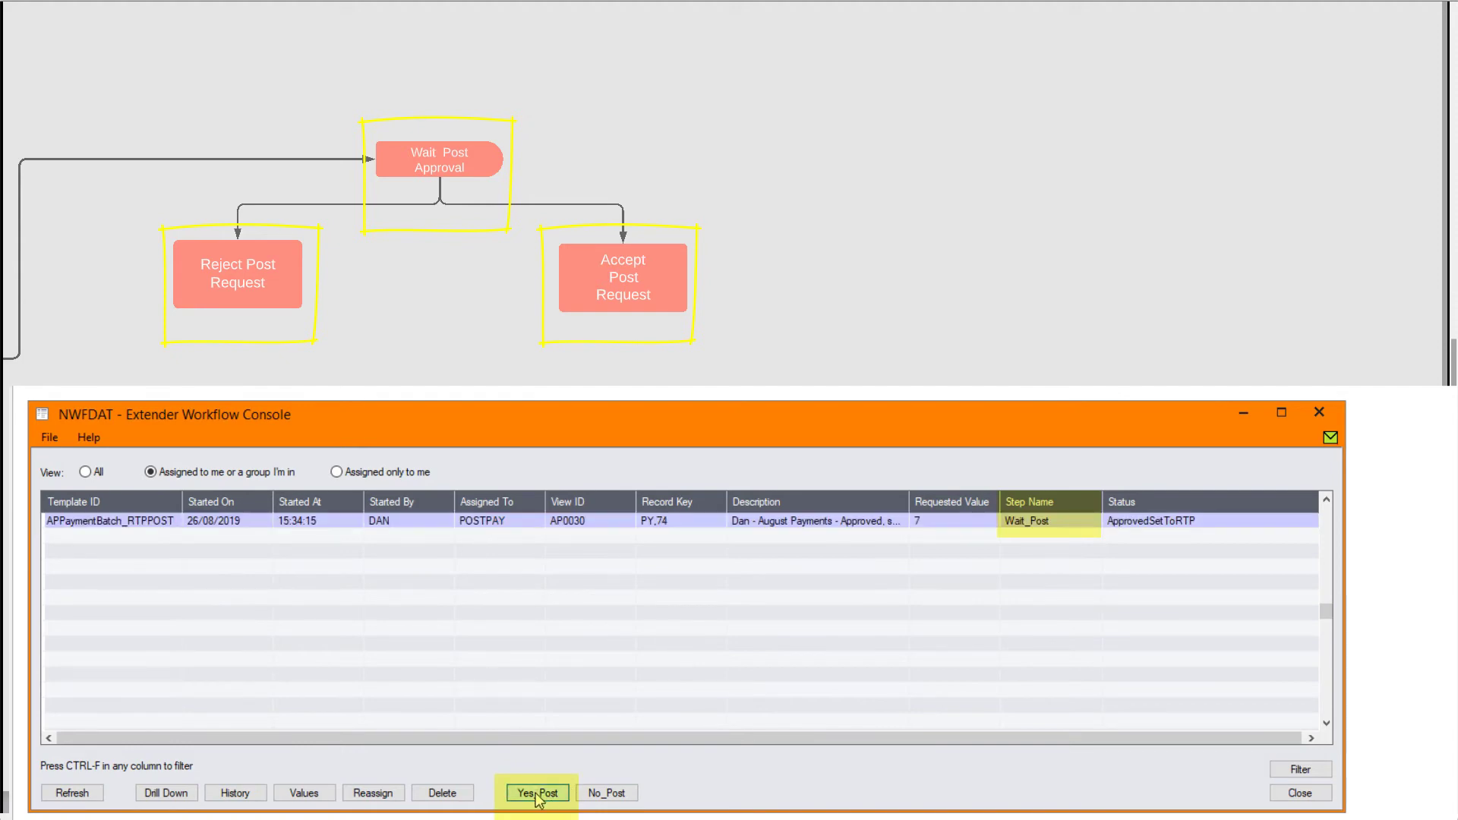